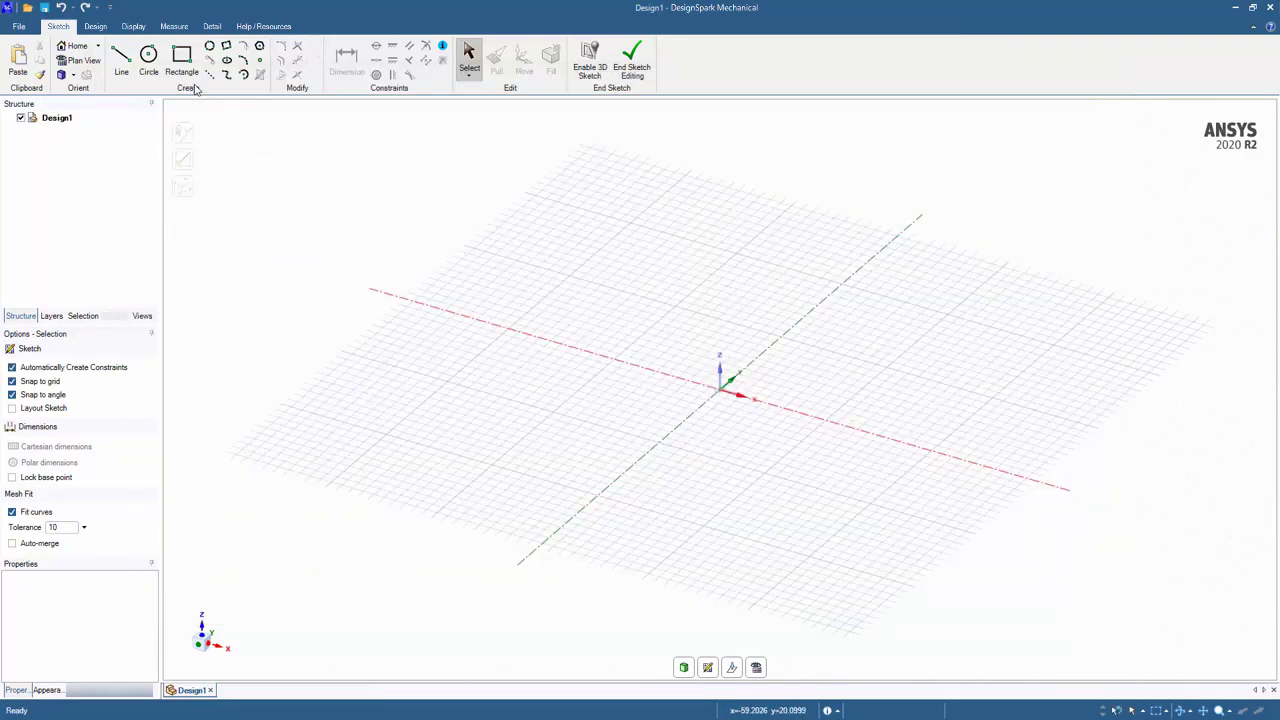
Draw a 60 mm by 40 mm rectangle with its first corner at the origin.
left_click(182, 62)
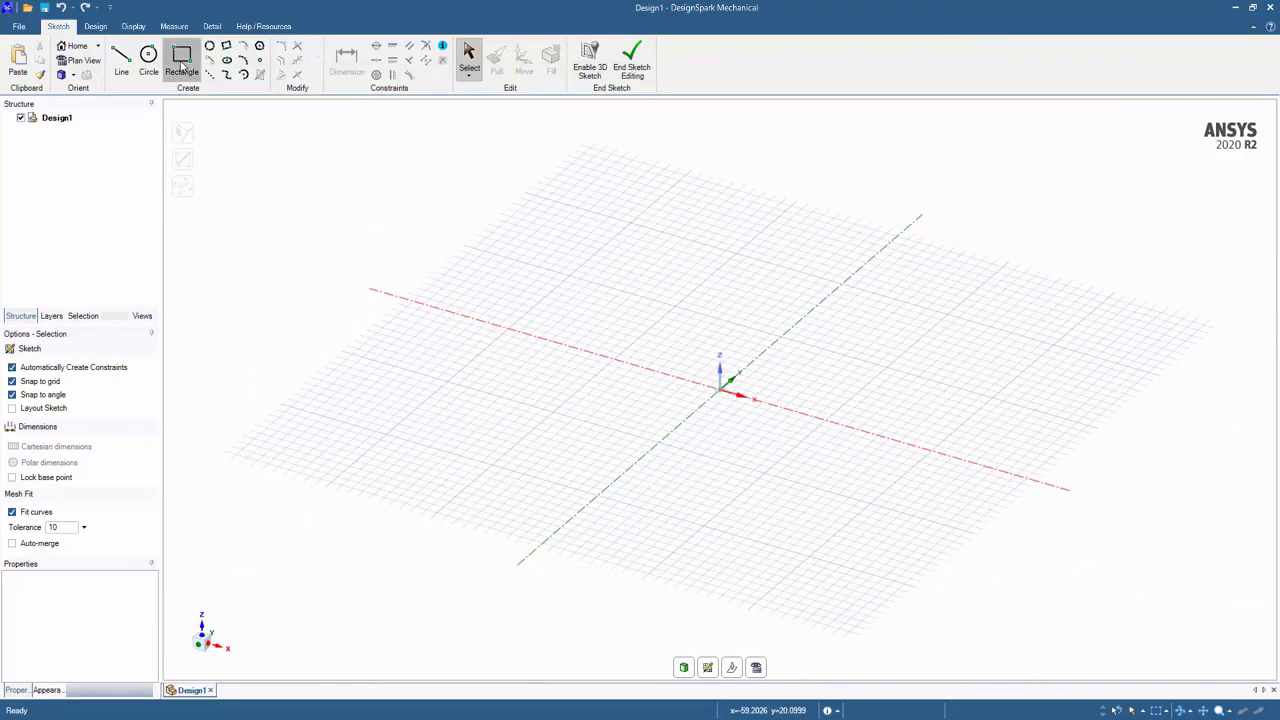
left_click(721, 392)
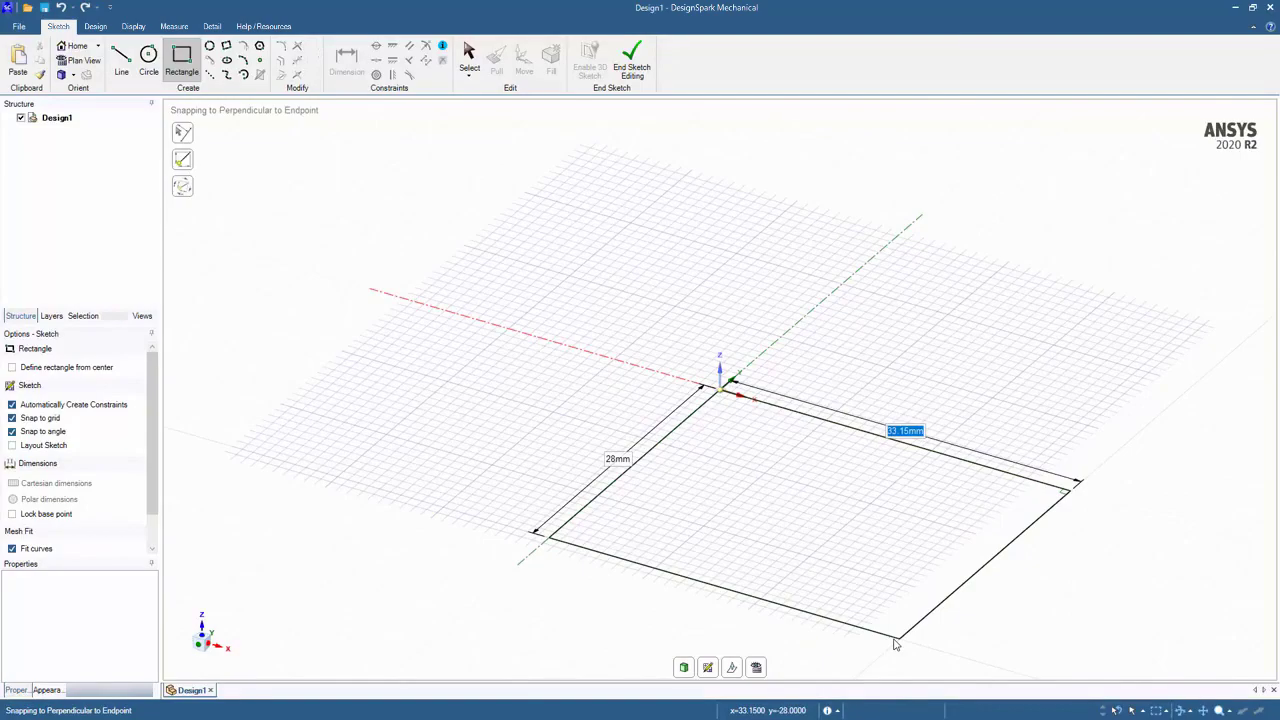
type("60")
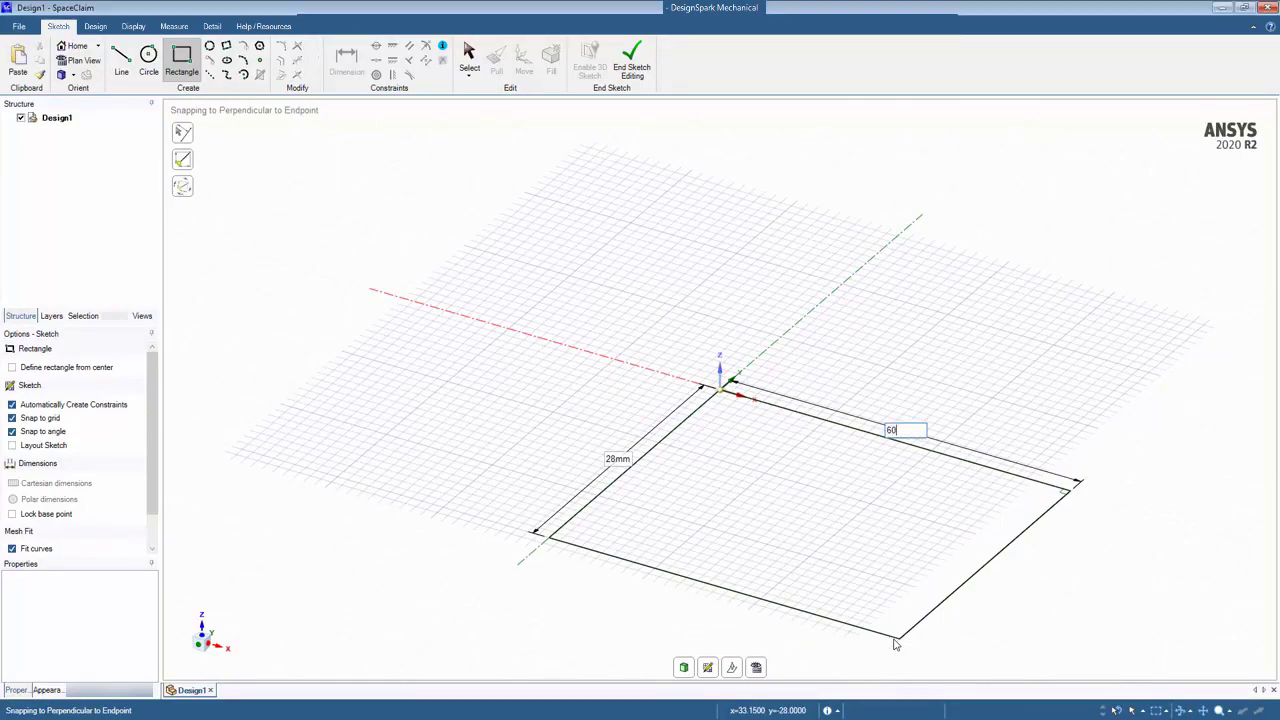
key("Tab")
type("4")
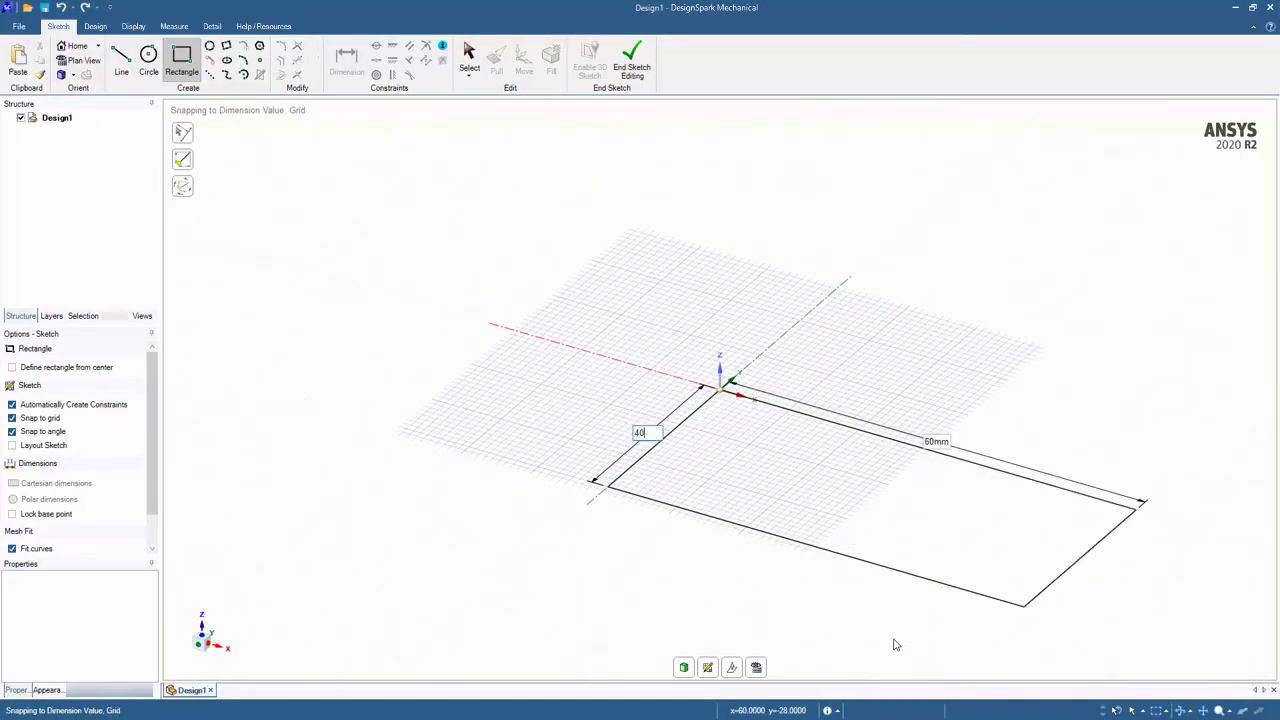
key("Tab")
key("Tab")
key("Tab")
key("Tab")
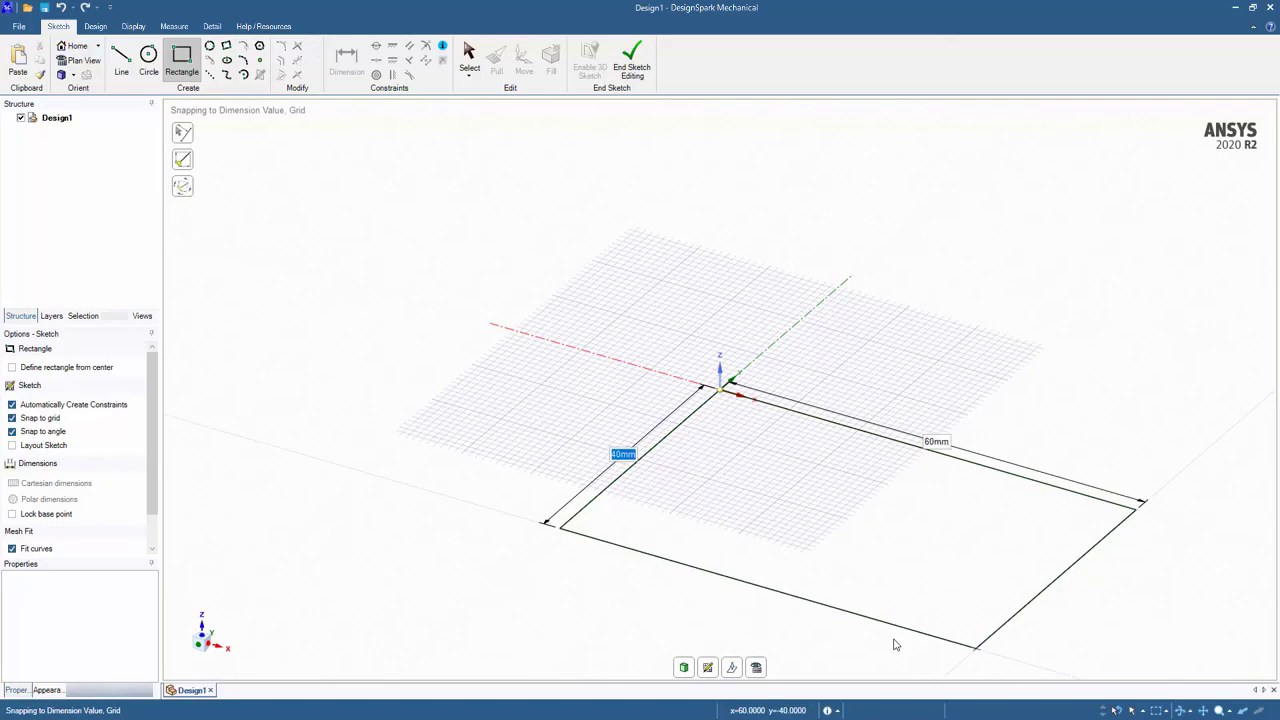
key("Return")
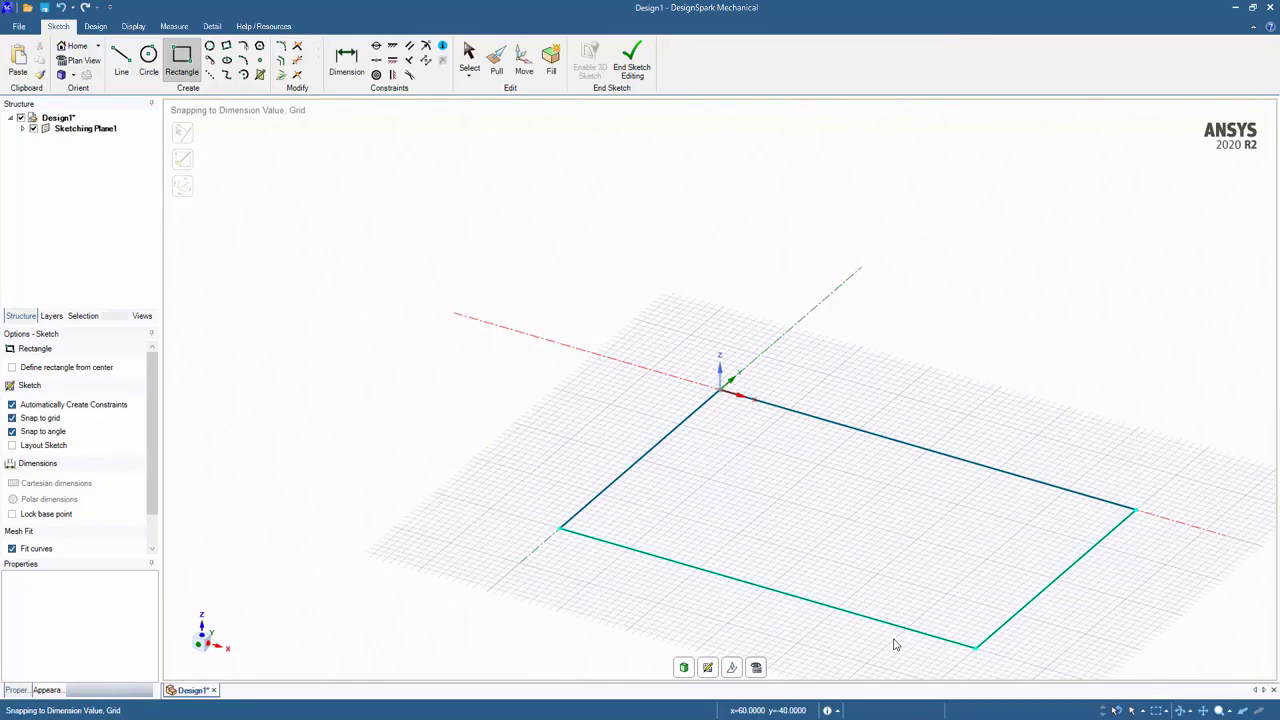
Shrink the rectangle freehand with the Select tool, pulling its front edge inward and reducing its length to about 57 mm.
middle_click_drag(943, 586, 807, 483, "shift")
scroll(807, 483, "up", 2)
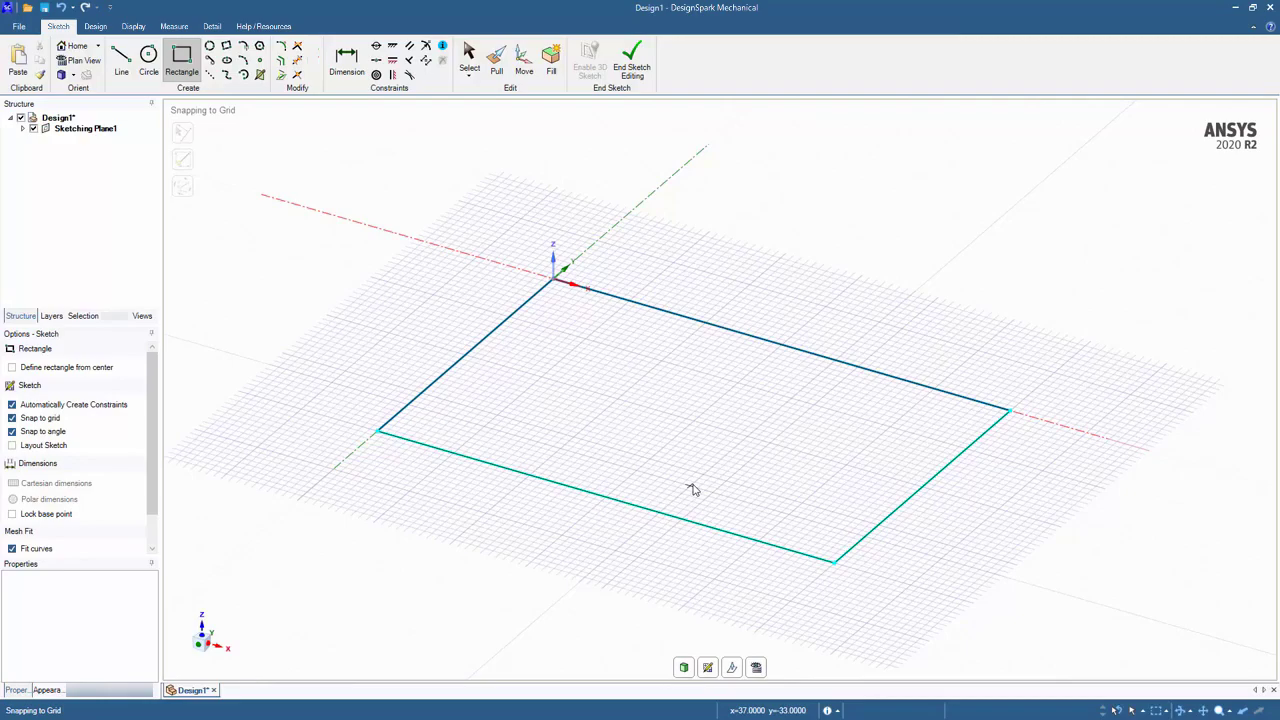
key("s")
mouse_move(654, 509)
left_mouse_down()
mouse_move(620, 532)
mouse_move(663, 463)
mouse_move(649, 489)
left_mouse_up()
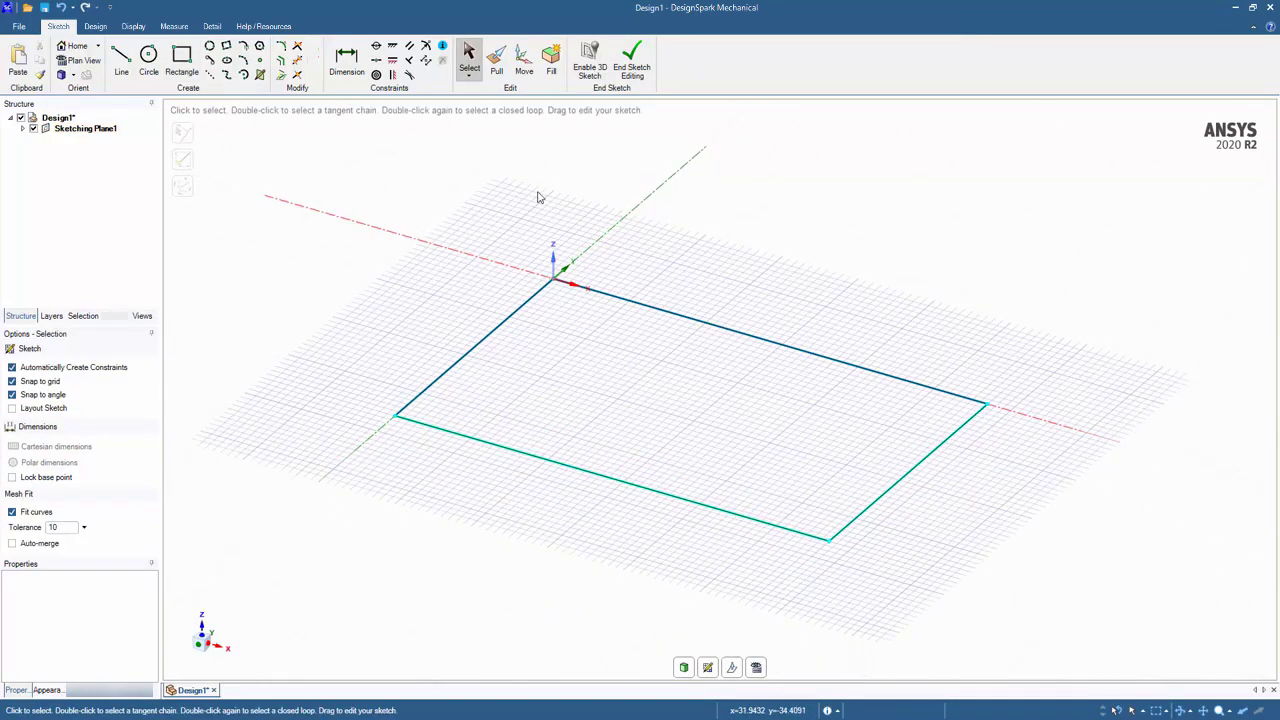
Use the Move tool to place the rectangle's front long edge 30 mm from the opposite long edge.
left_click(524, 62)
left_click(625, 481)
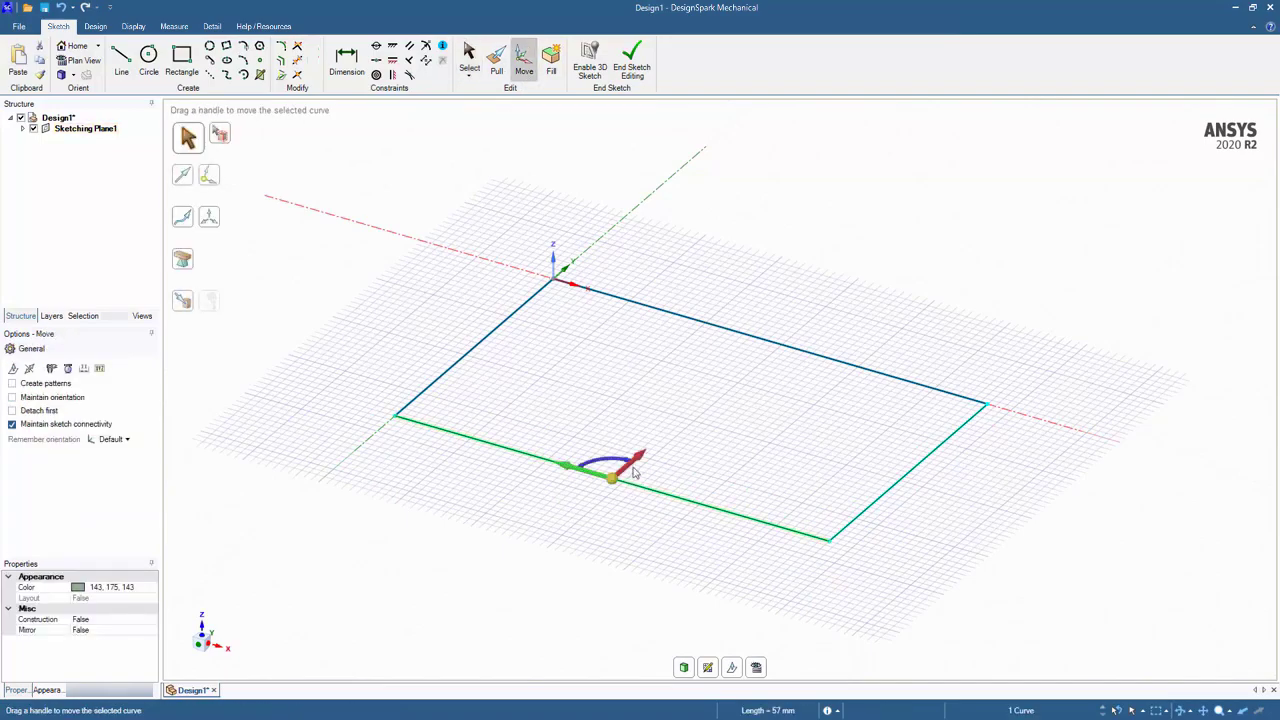
left_click(636, 464)
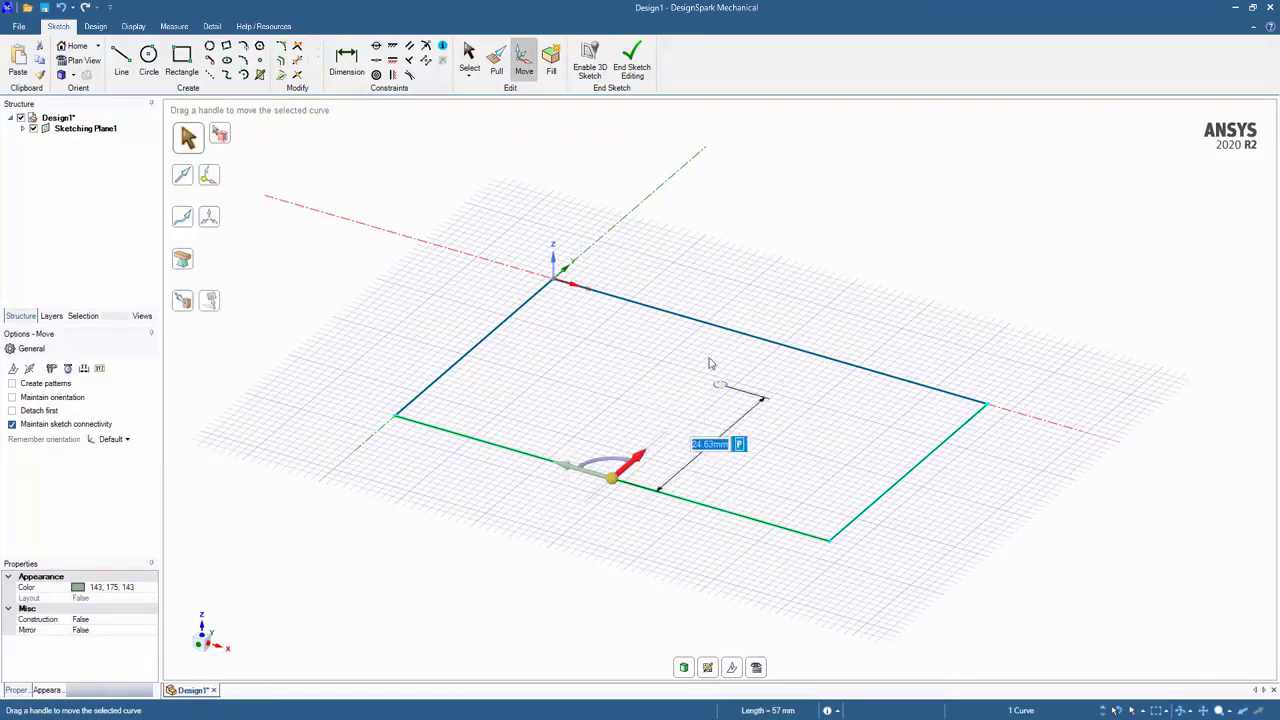
left_click(748, 336)
type("30")
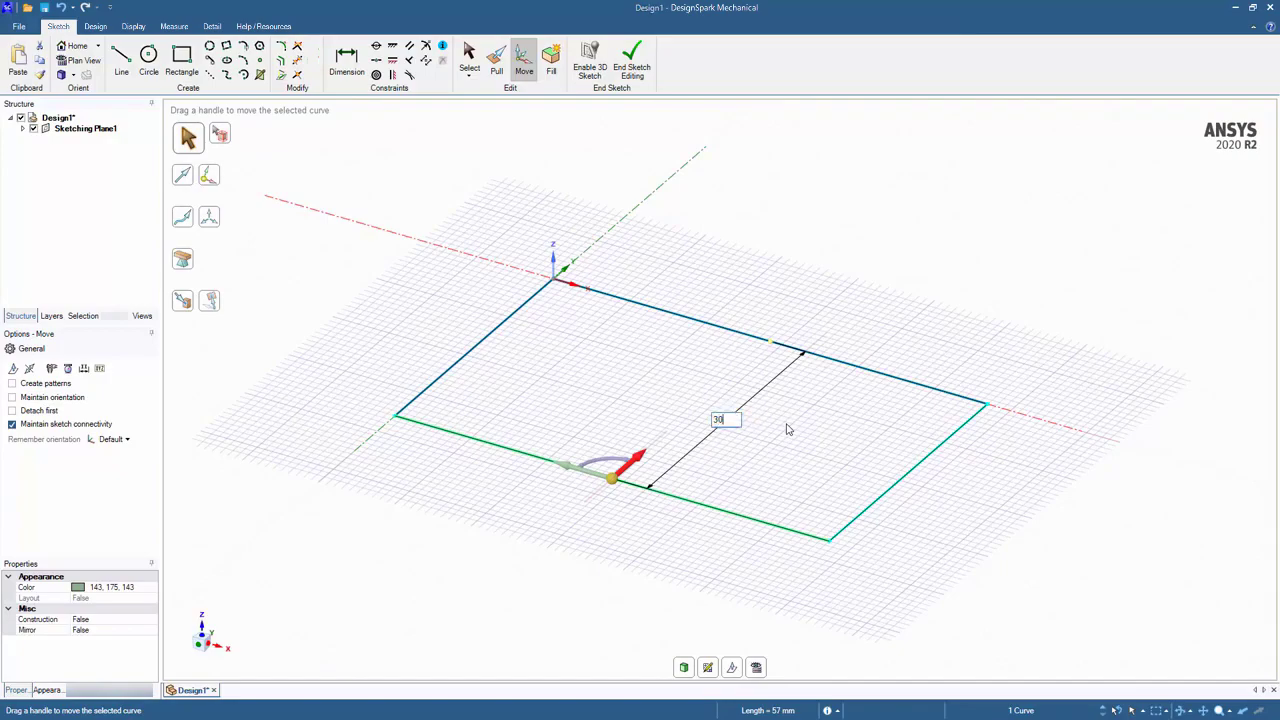
key("Return")
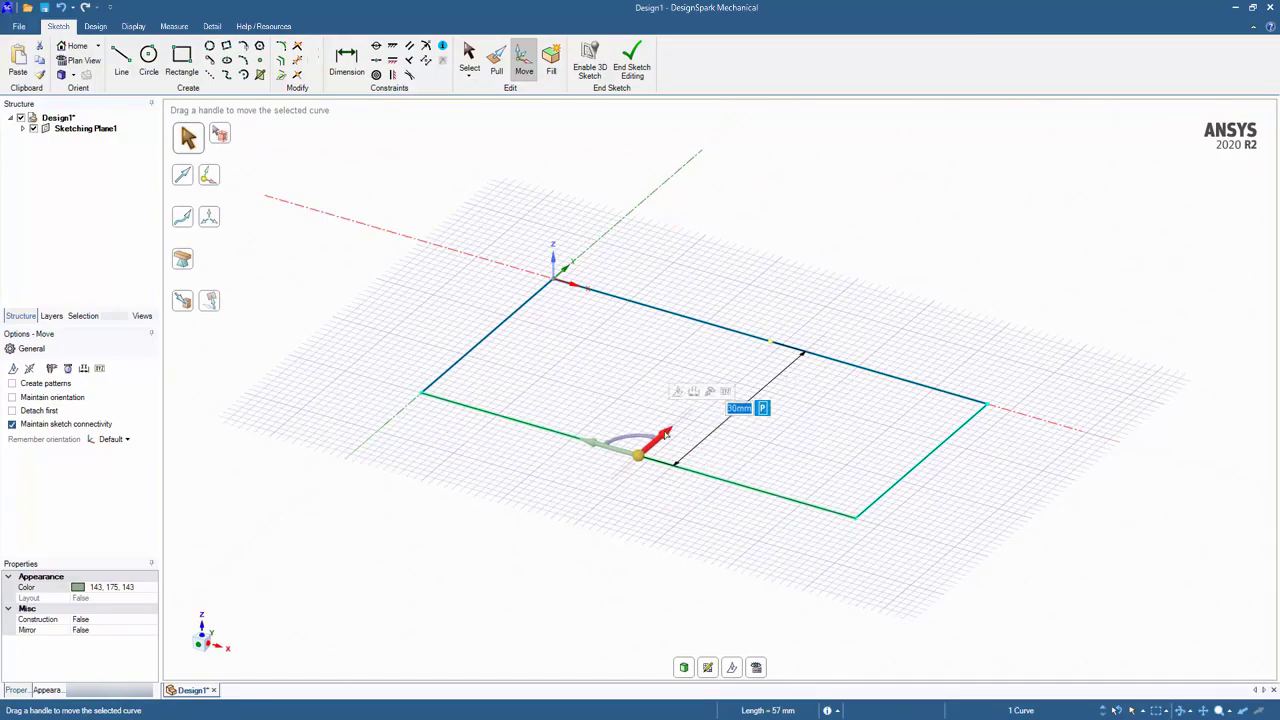
left_click(671, 494)
Move the short edge farthest from the origin about 8 mm inward and deselect it.
left_click(883, 497)
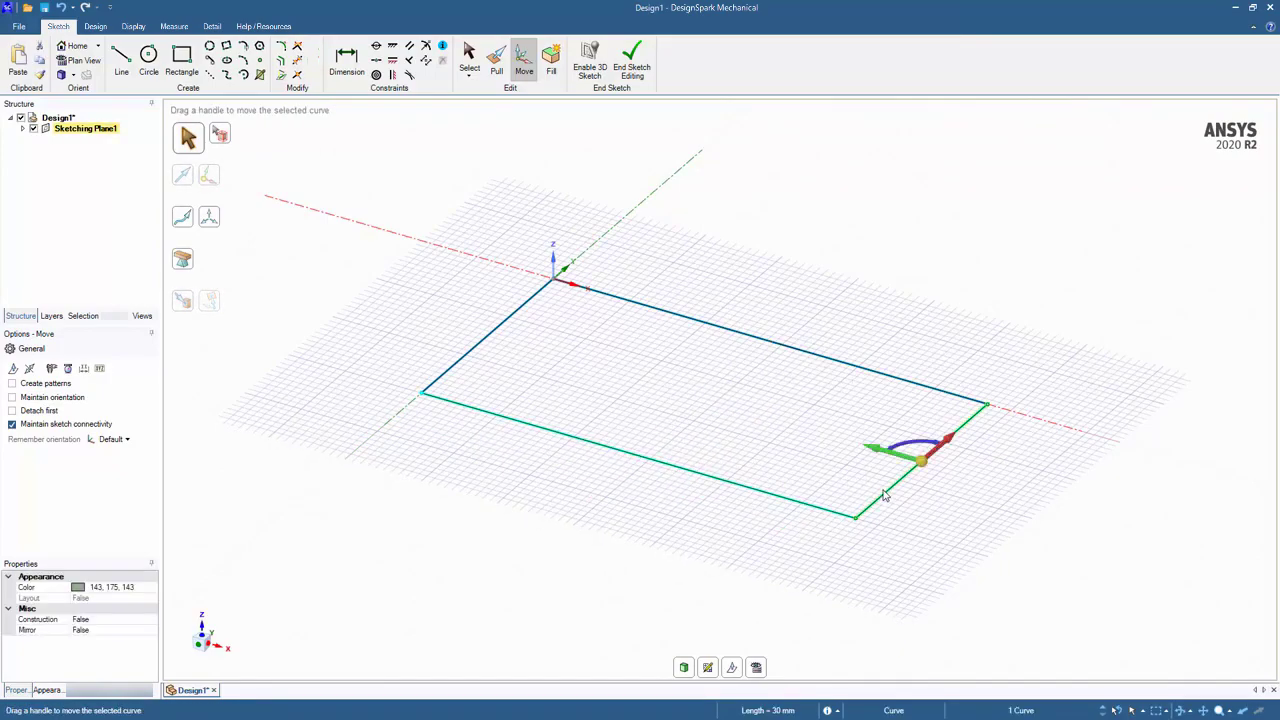
left_click_drag(899, 457, 842, 437)
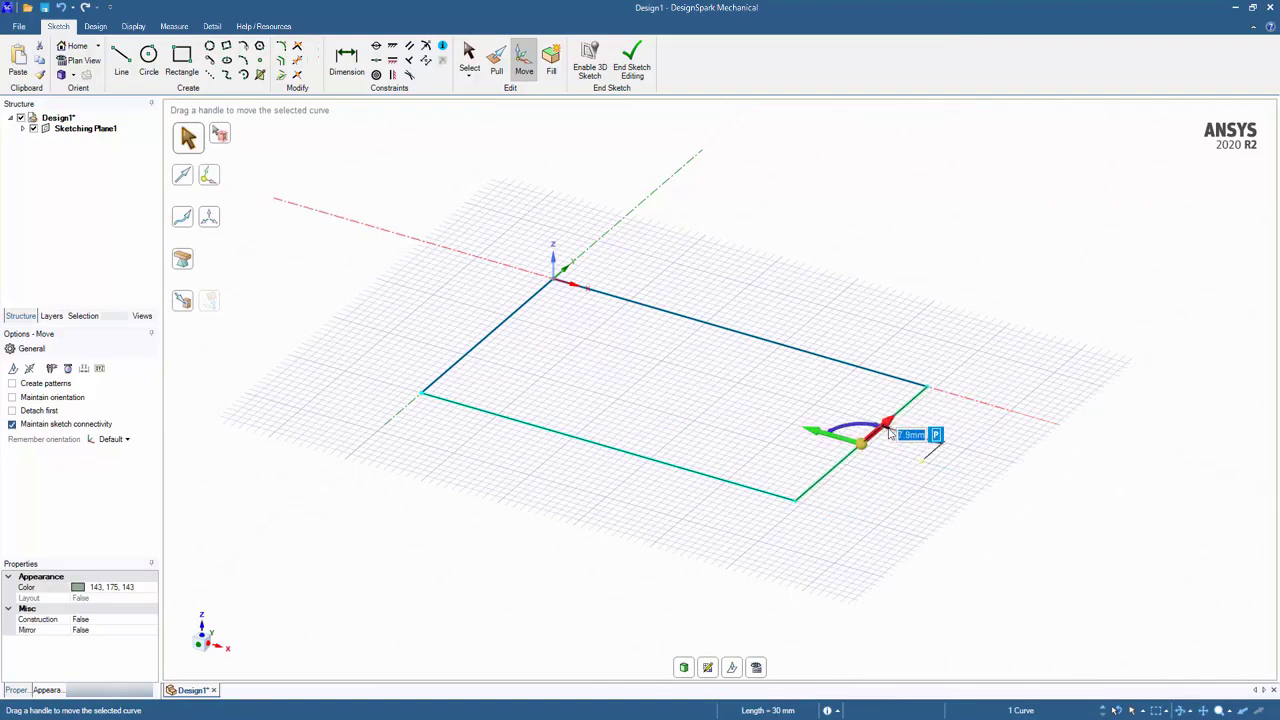
left_click(948, 509)
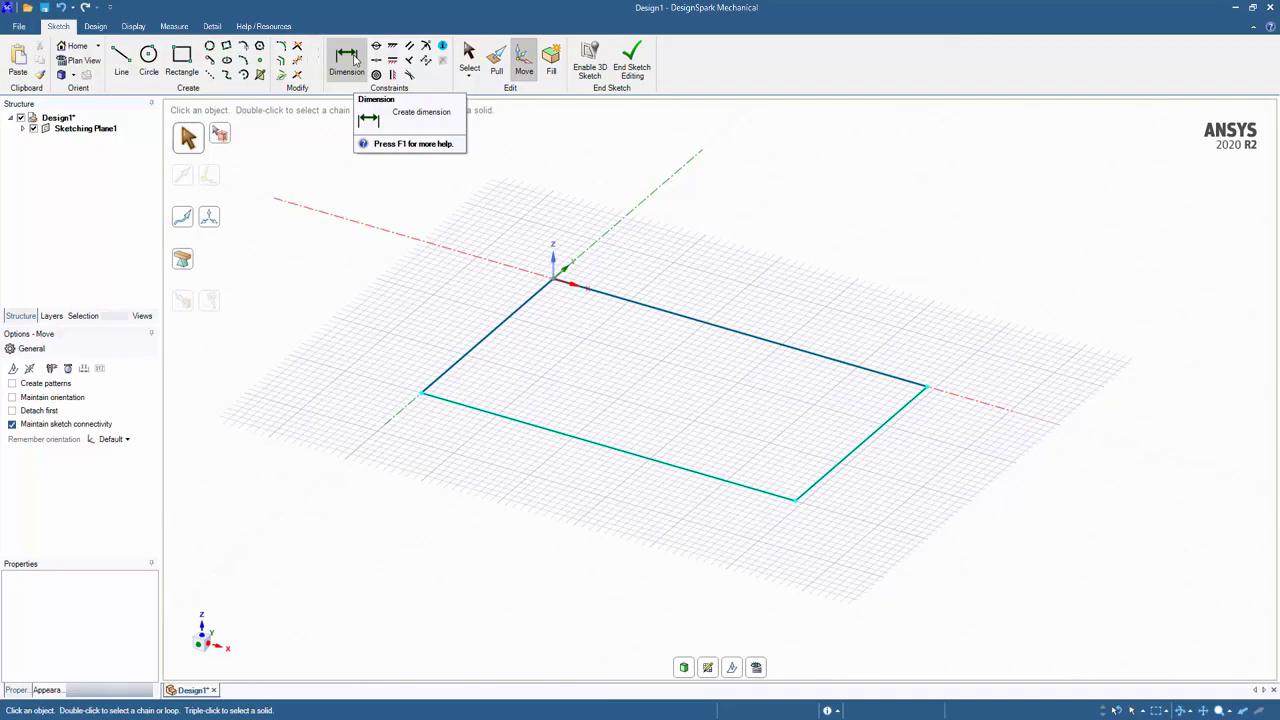
Dimension the rectangle's short side at the origin and its long side along the red axis.
left_click(352, 60)
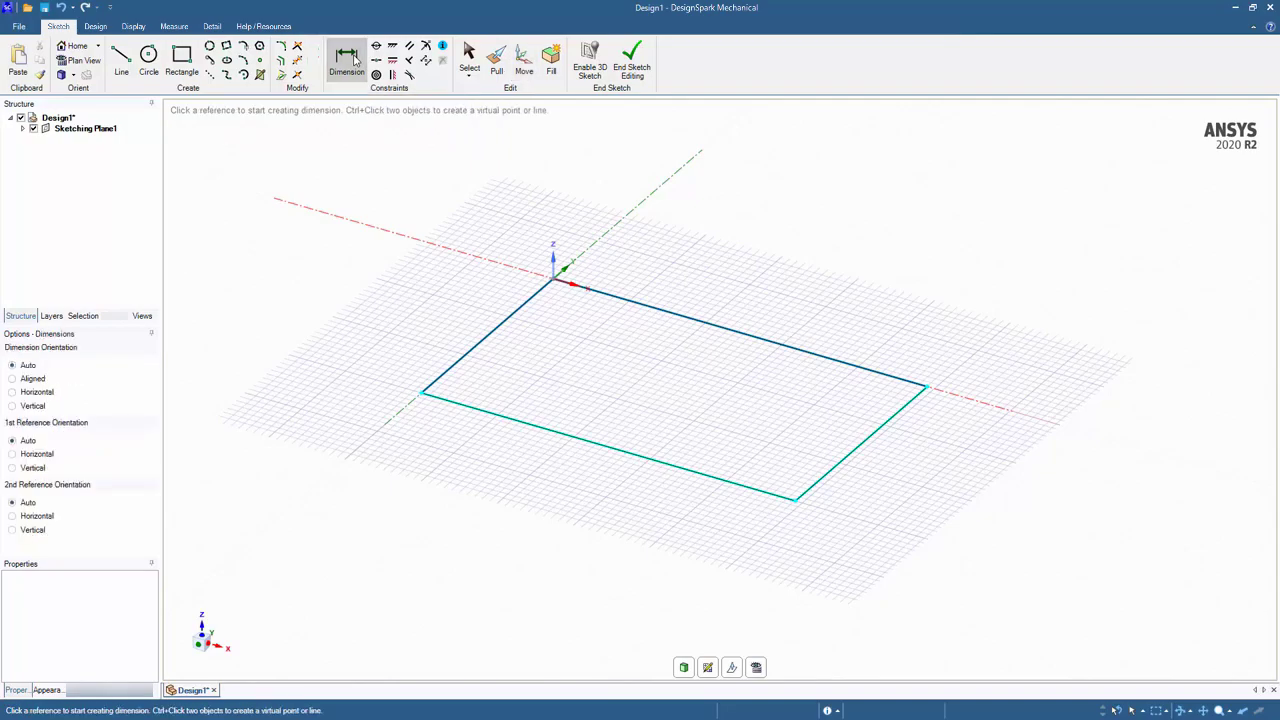
left_click(487, 323)
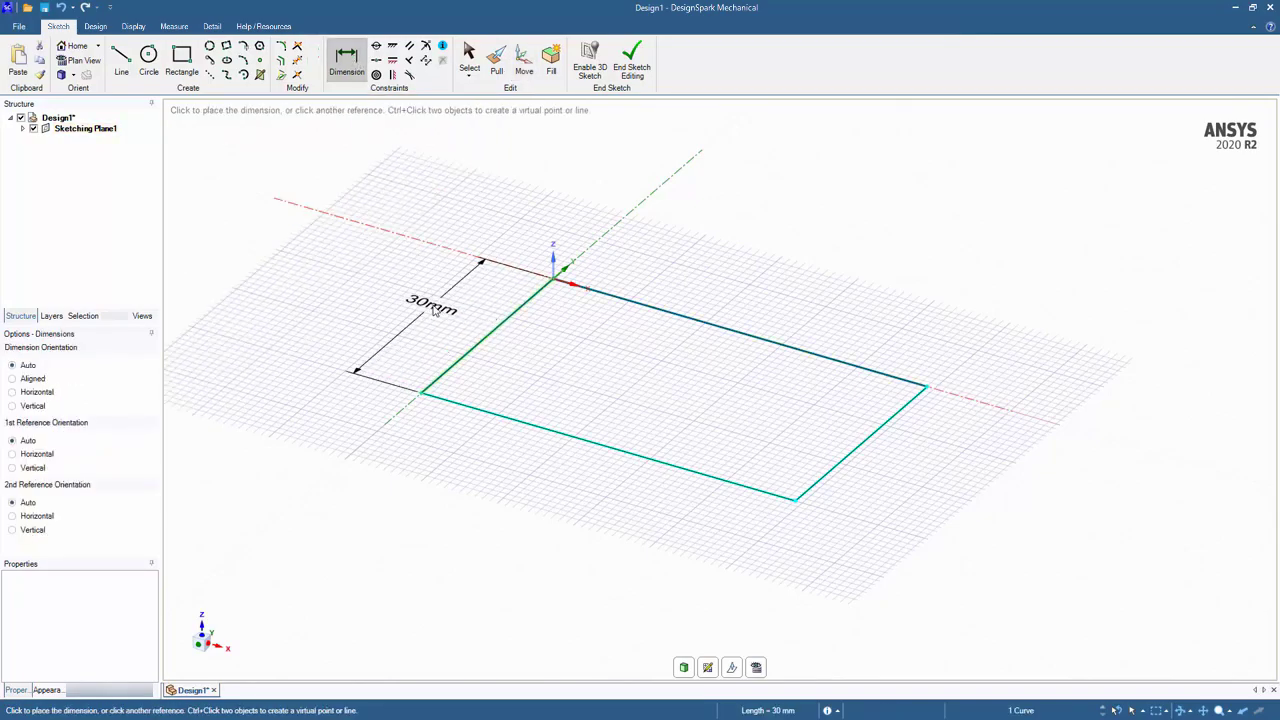
left_click(434, 311)
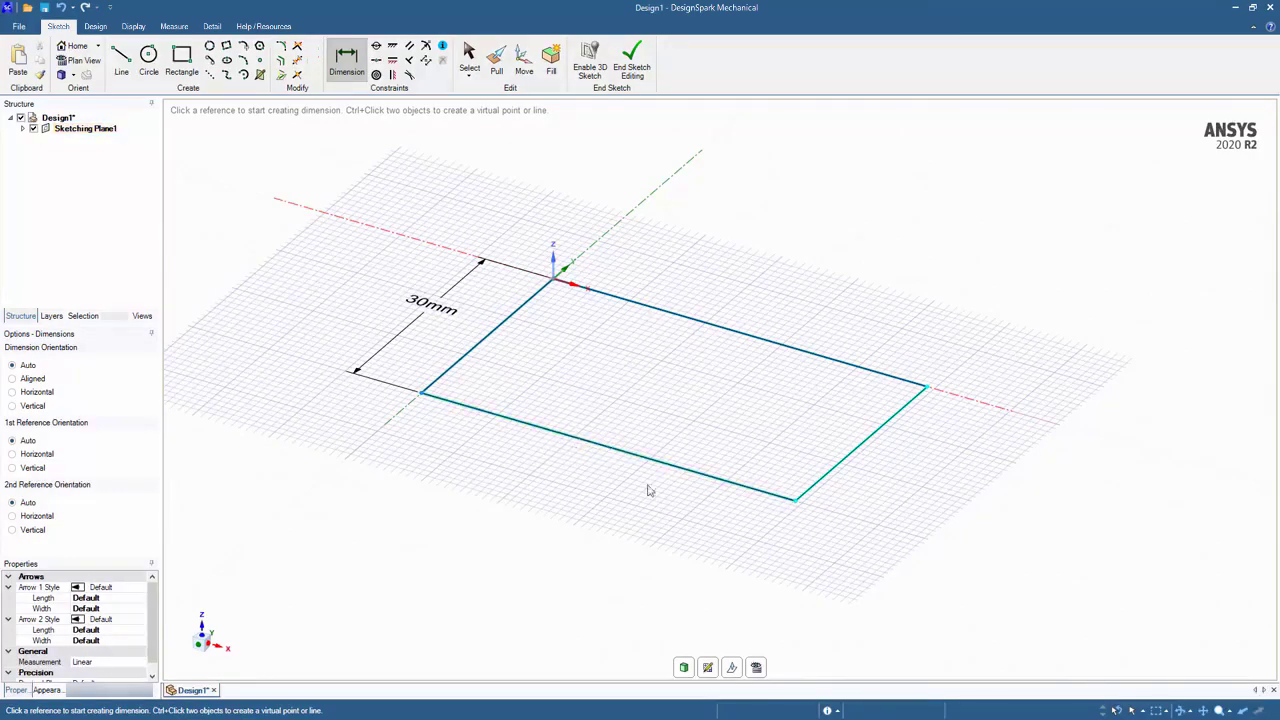
left_click(845, 470)
left_click(685, 325)
left_click(790, 280)
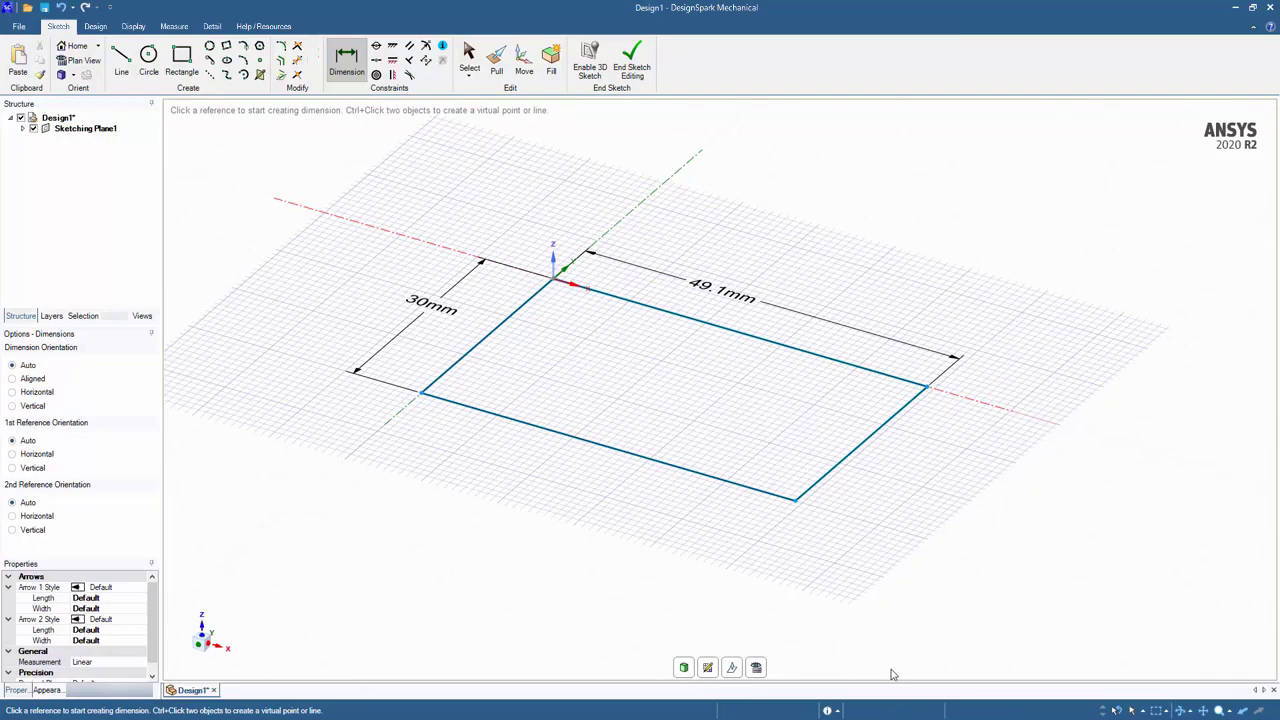
Set the dimension of the rectangle's vertical side to 40 mm in plan view.
left_click(757, 668)
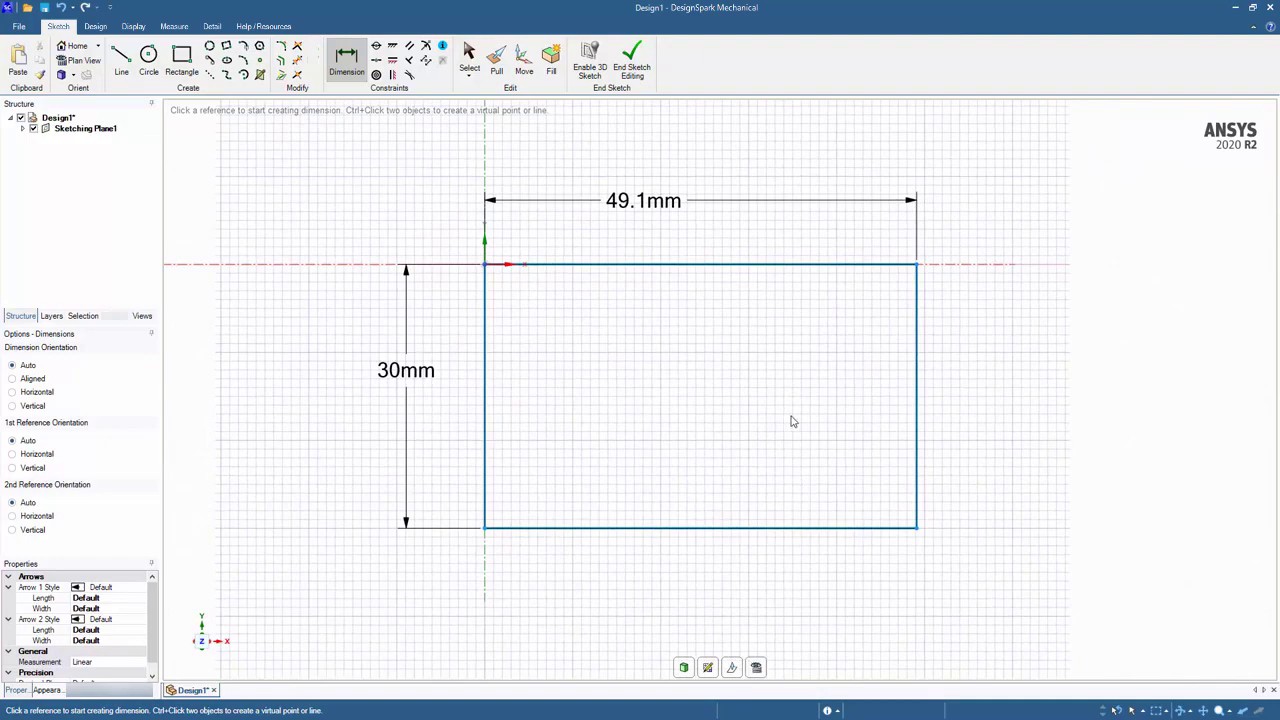
scroll(797, 385, "up", 2)
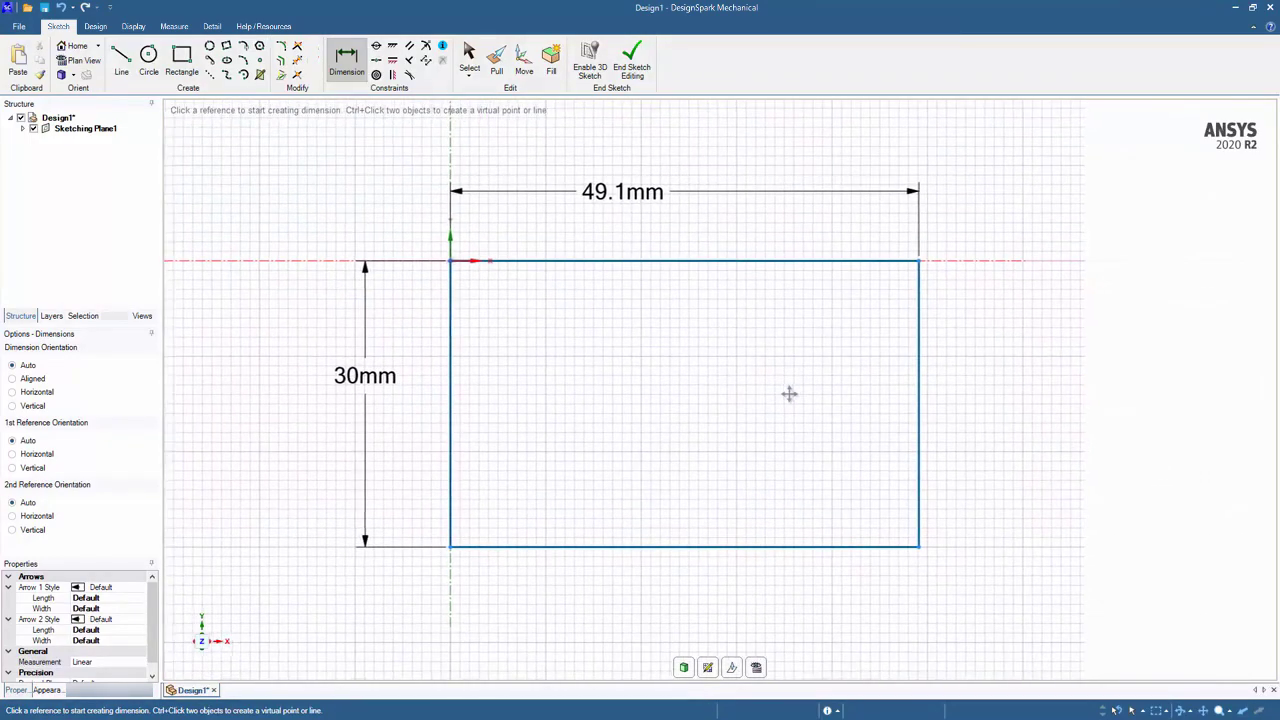
key("s")
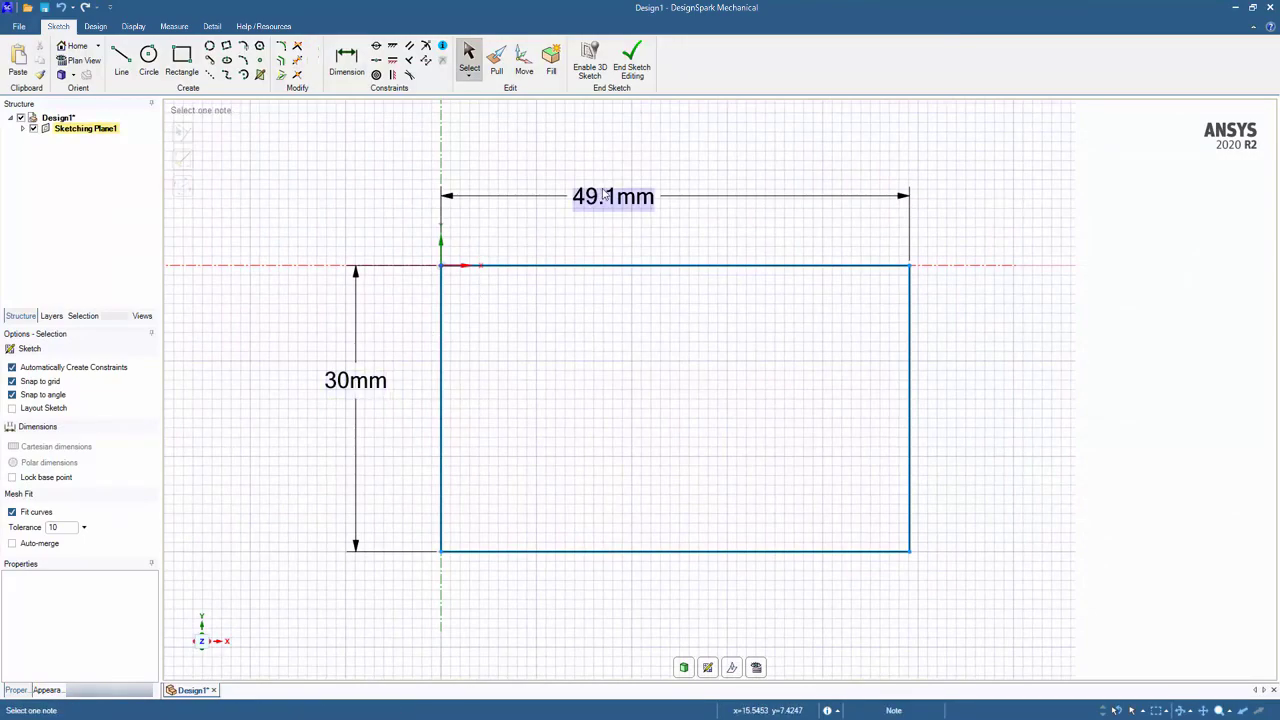
left_click(360, 392)
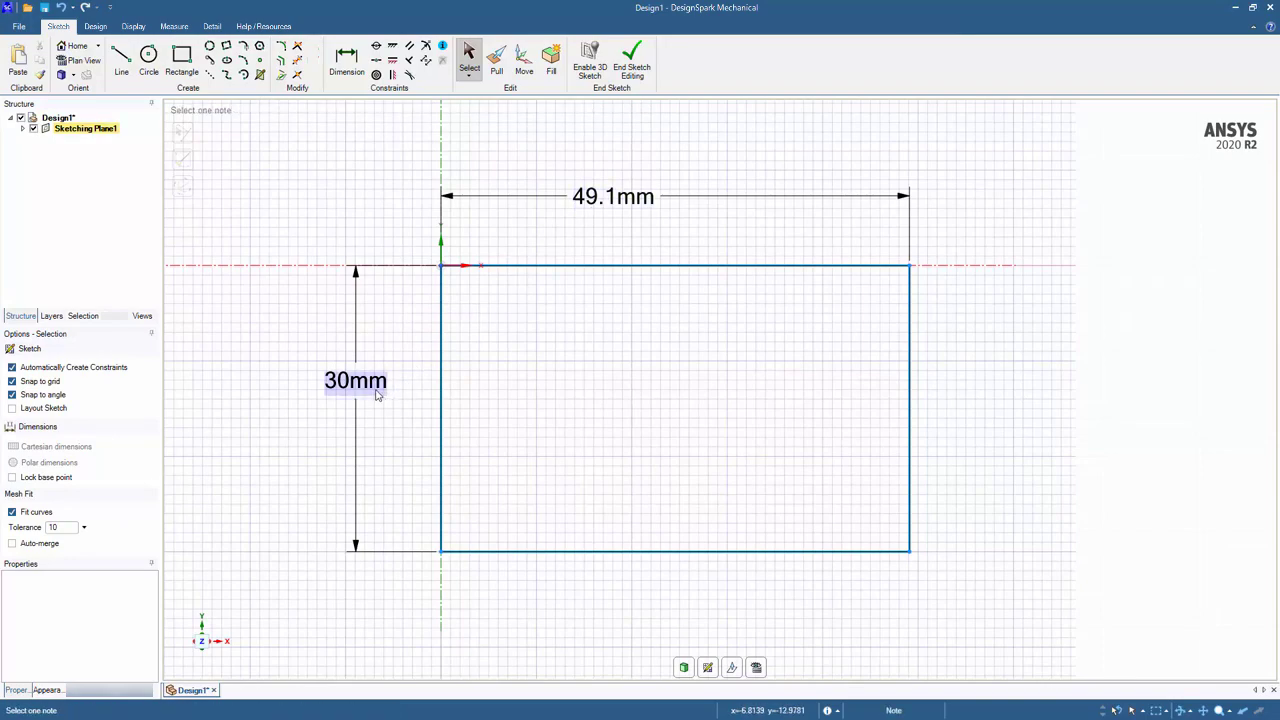
left_click(549, 189)
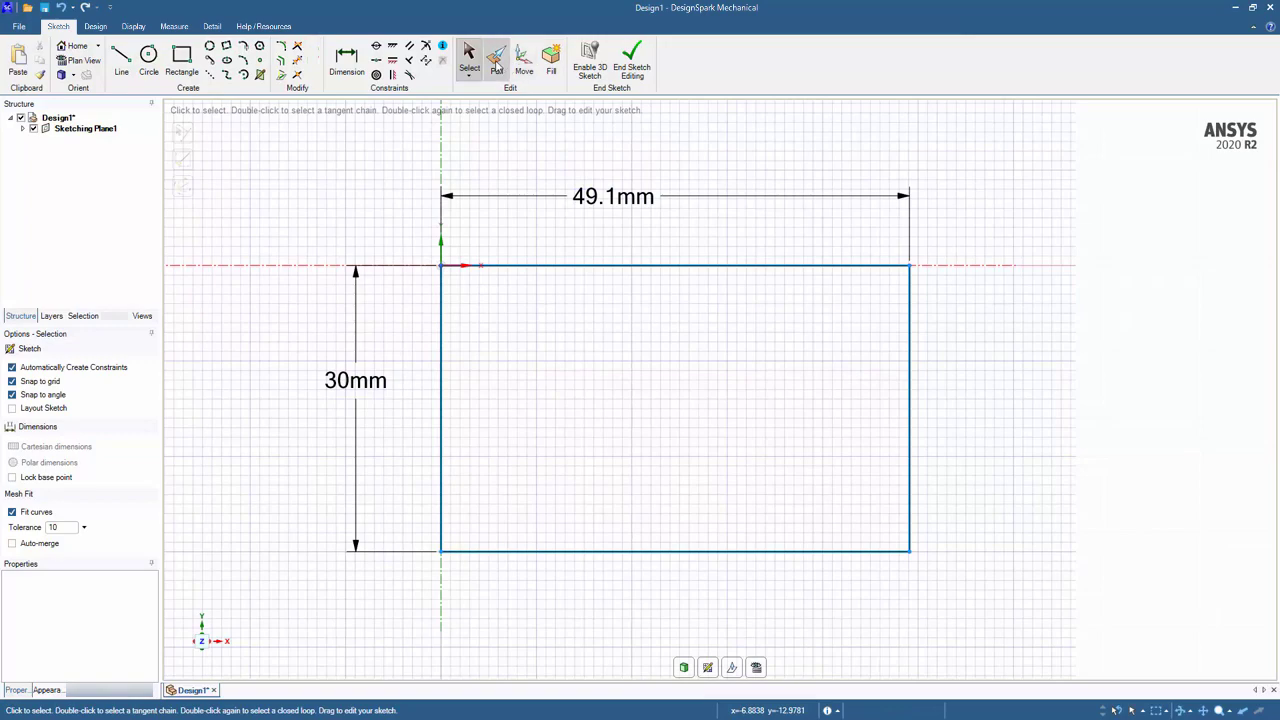
left_click(360, 381)
left_click(361, 384)
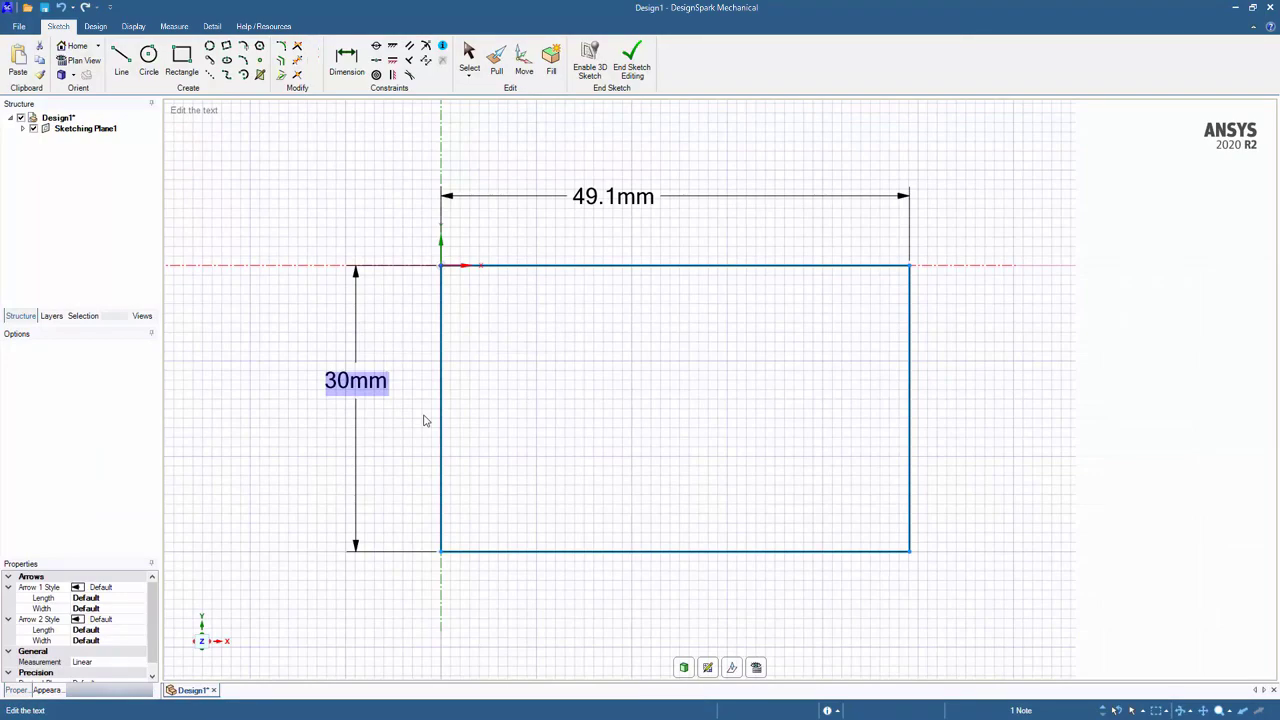
type("40")
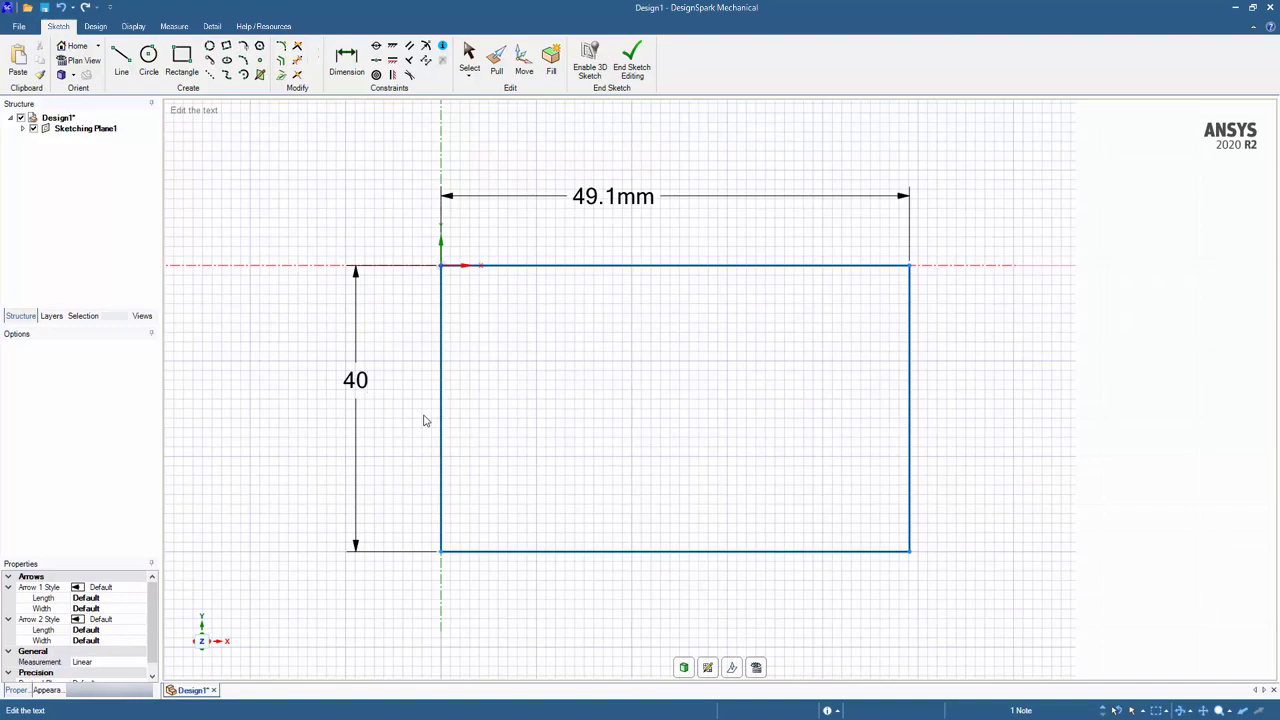
key("Return")
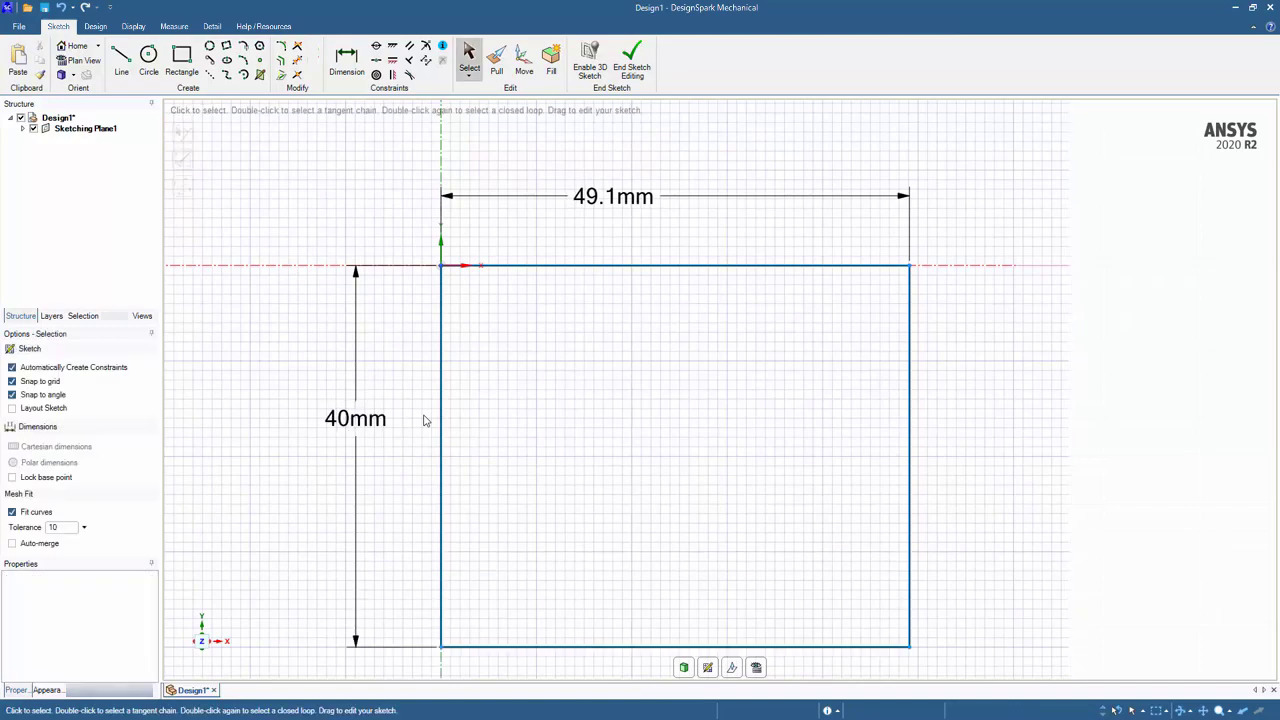
Display the sketch constraints and examine those at the rectangle's two upper corners and along its upper edge.
left_click(443, 47)
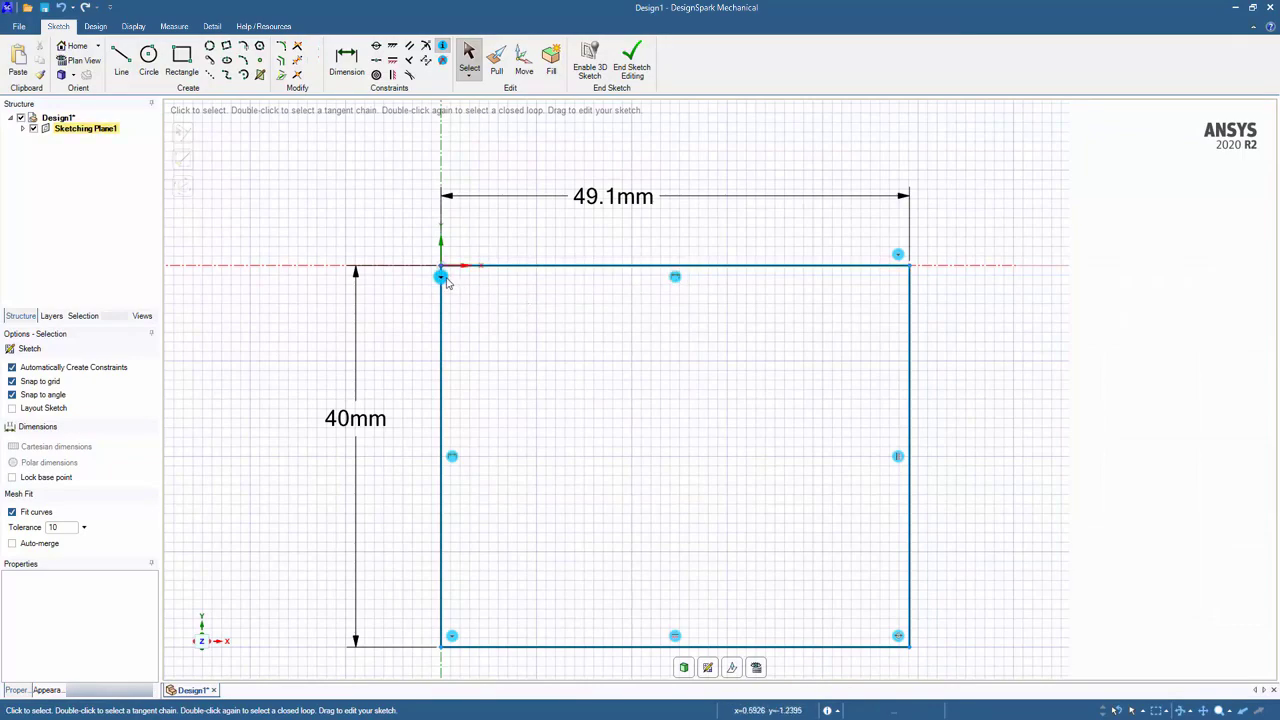
mouse_move(447, 283)
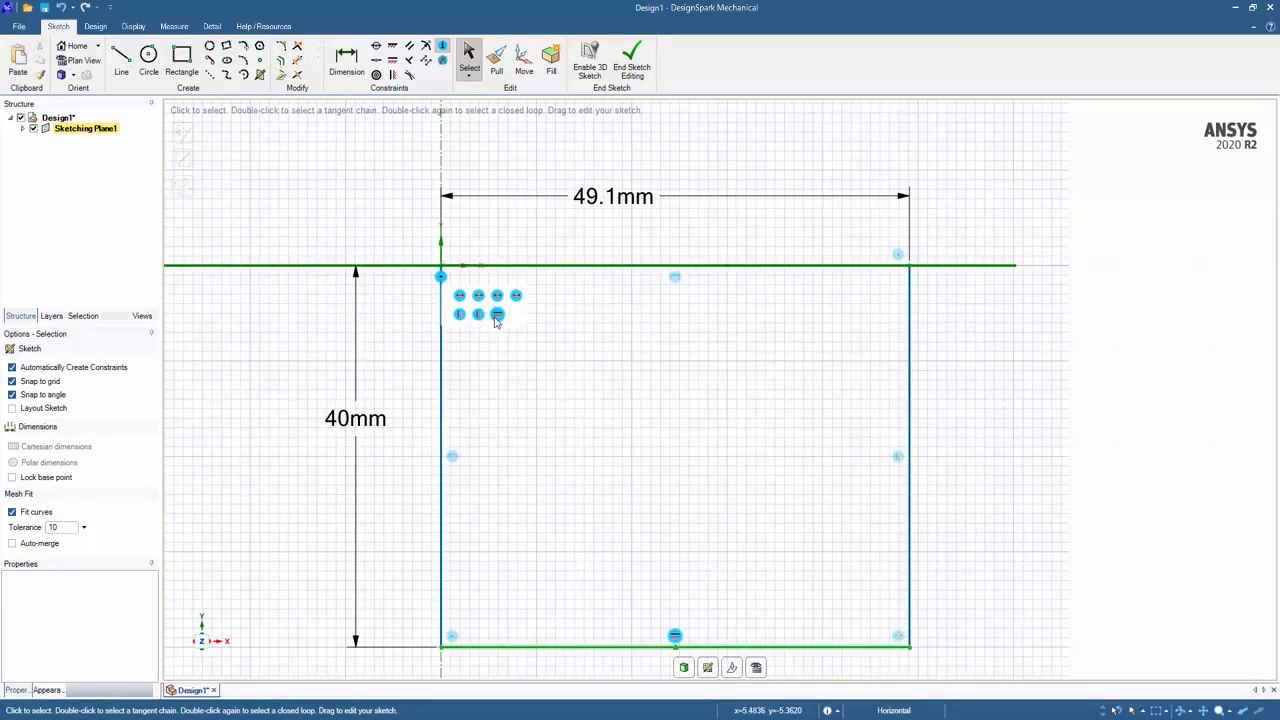
left_click(499, 296)
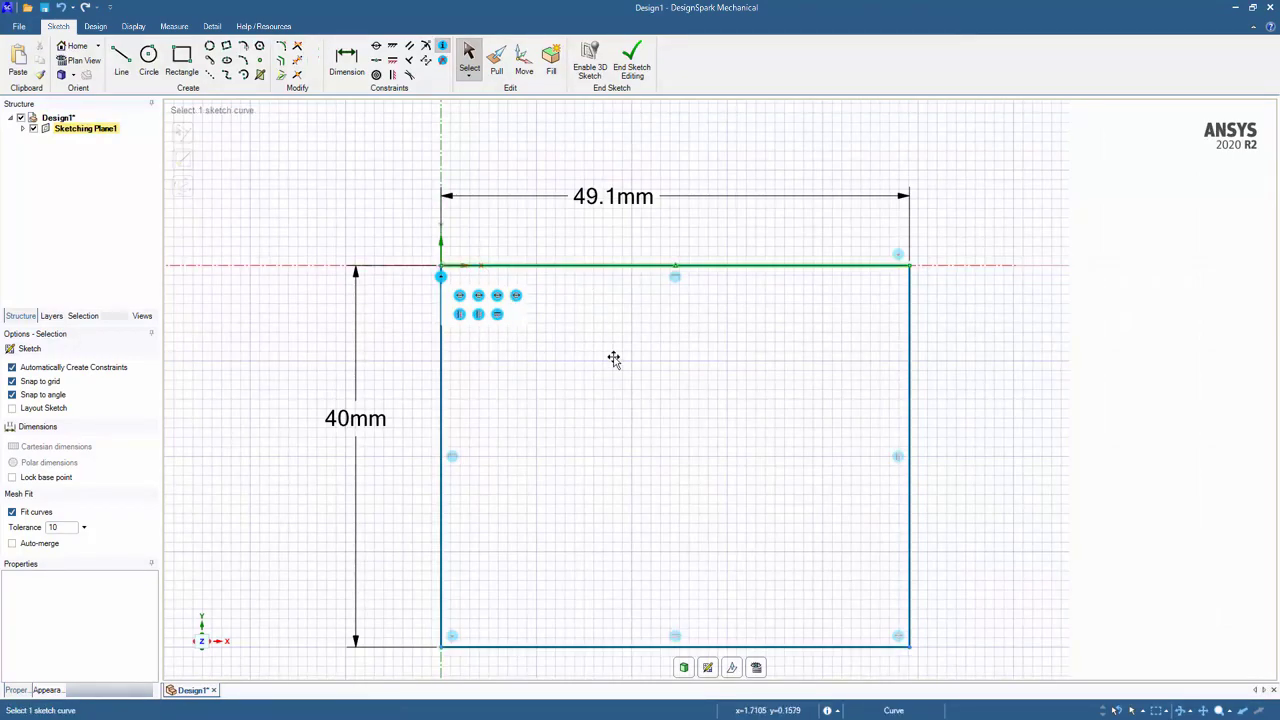
left_click(449, 266)
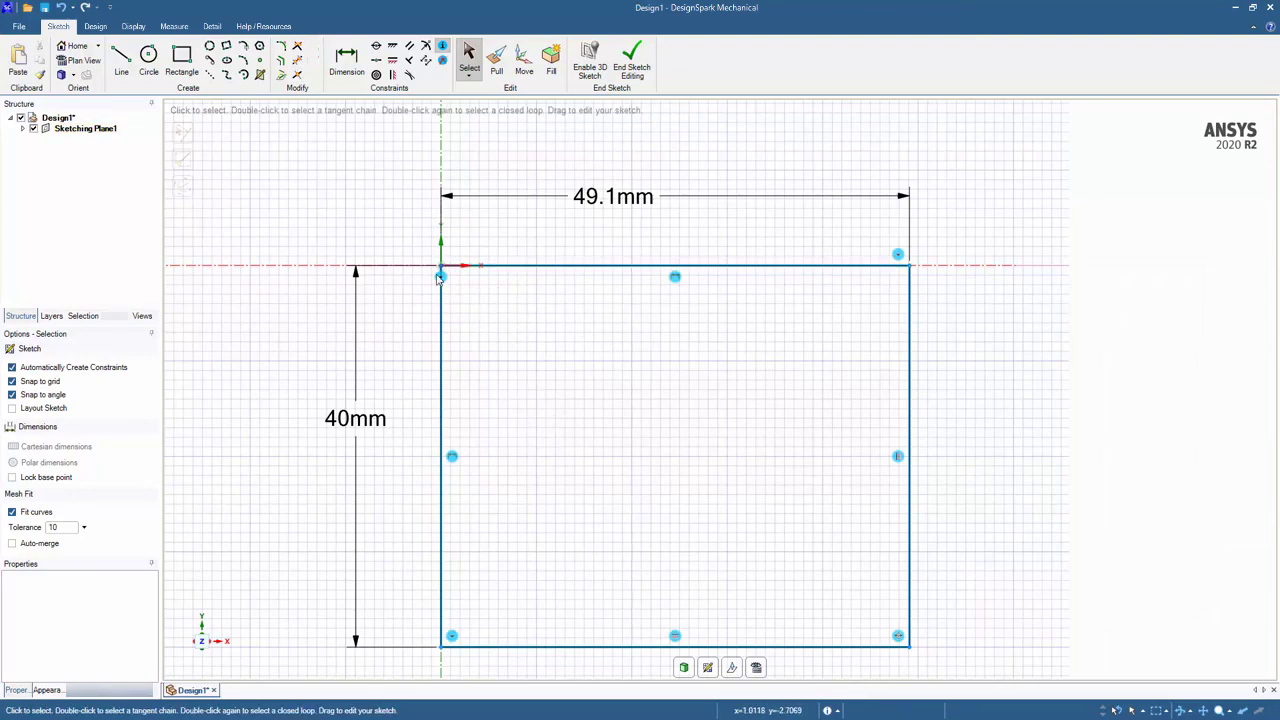
left_click(438, 277)
left_click(441, 282)
left_click(478, 266)
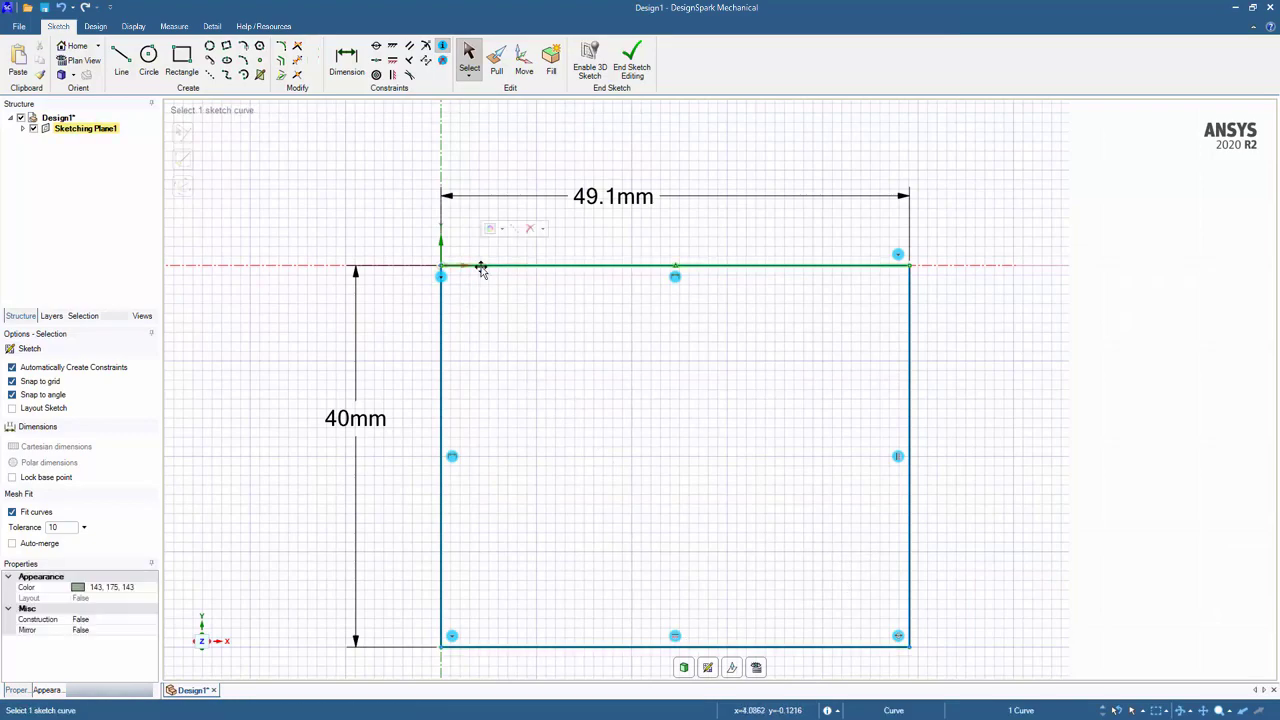
left_click(542, 230)
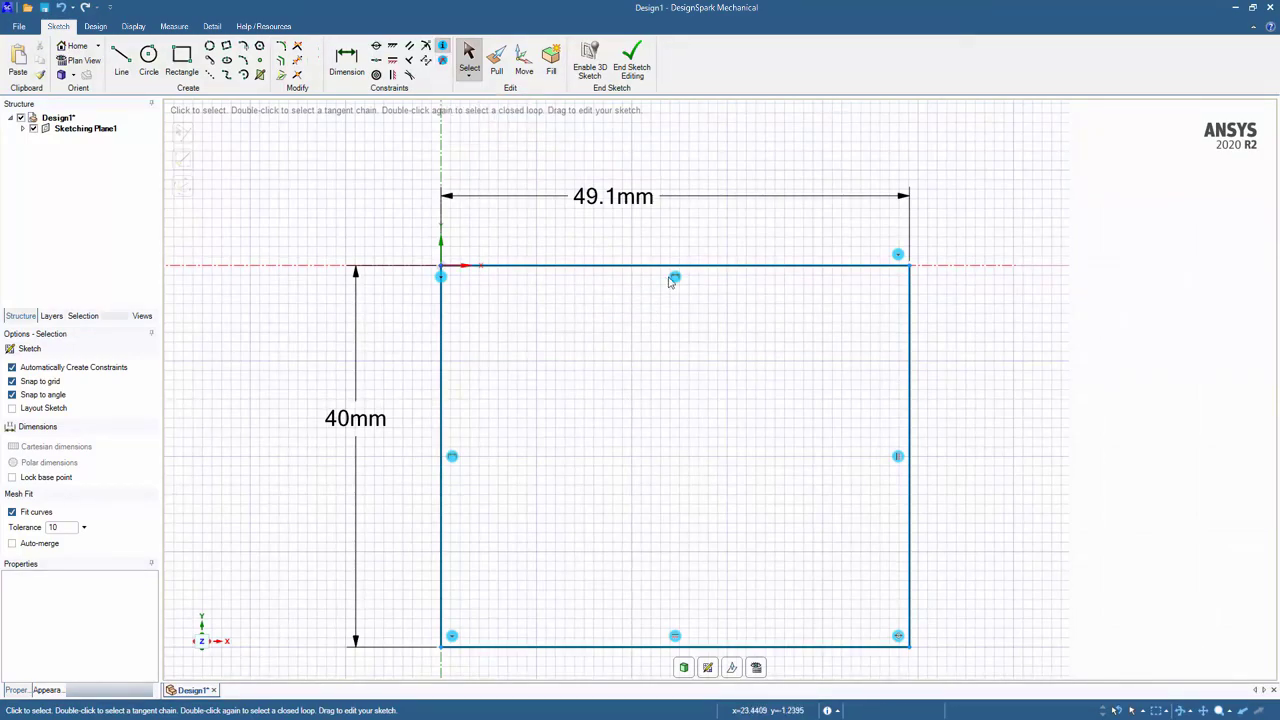
left_click(903, 262)
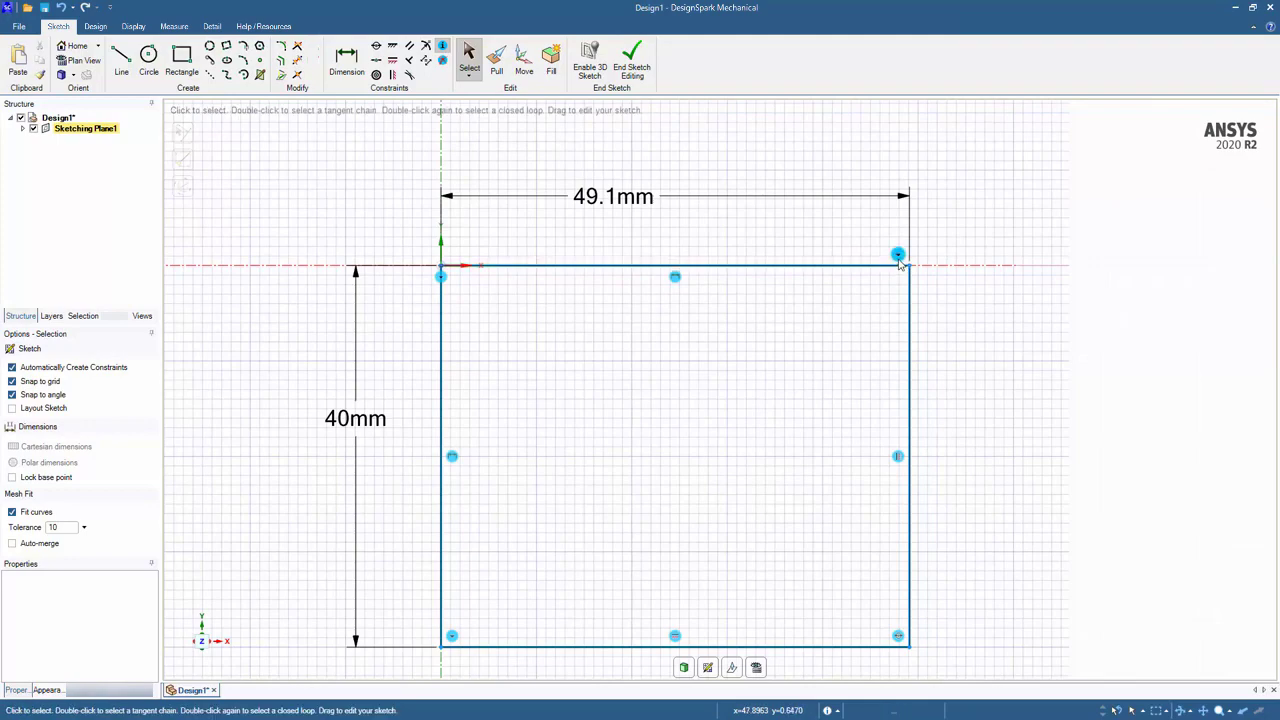
left_click(871, 333)
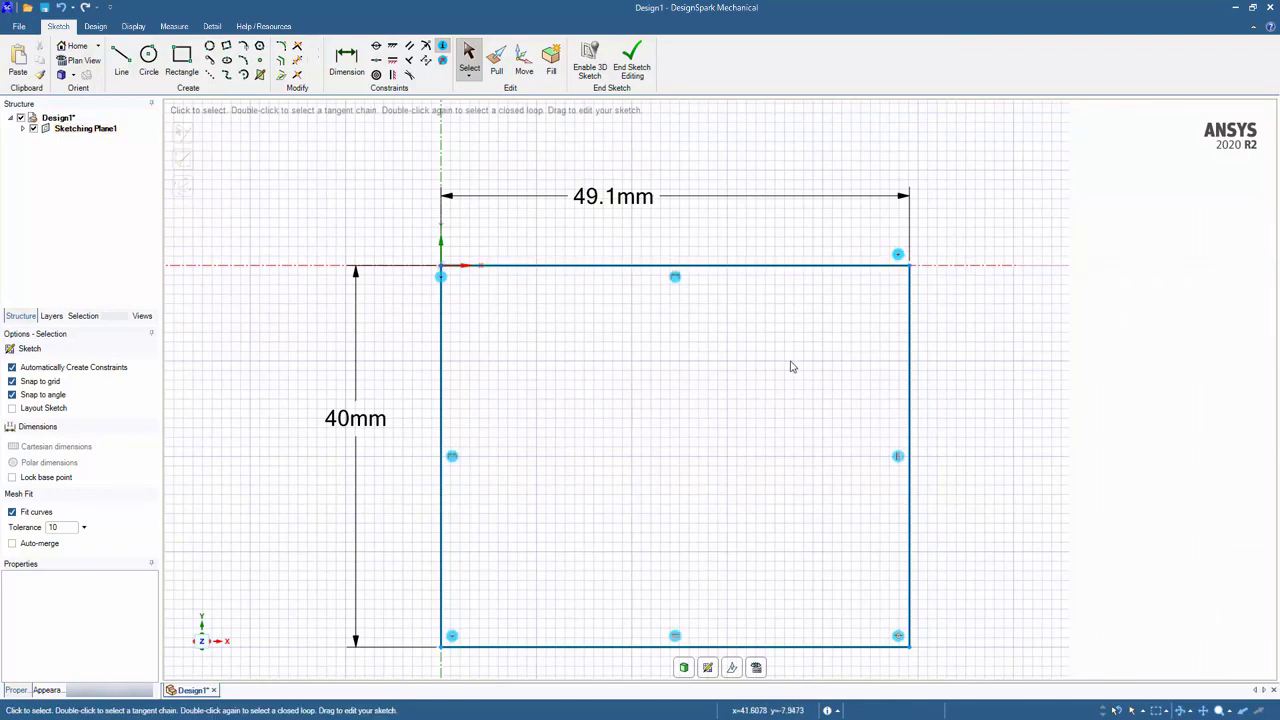
Set the dimension of the rectangle's horizontal side to 60 mm.
left_click(608, 197)
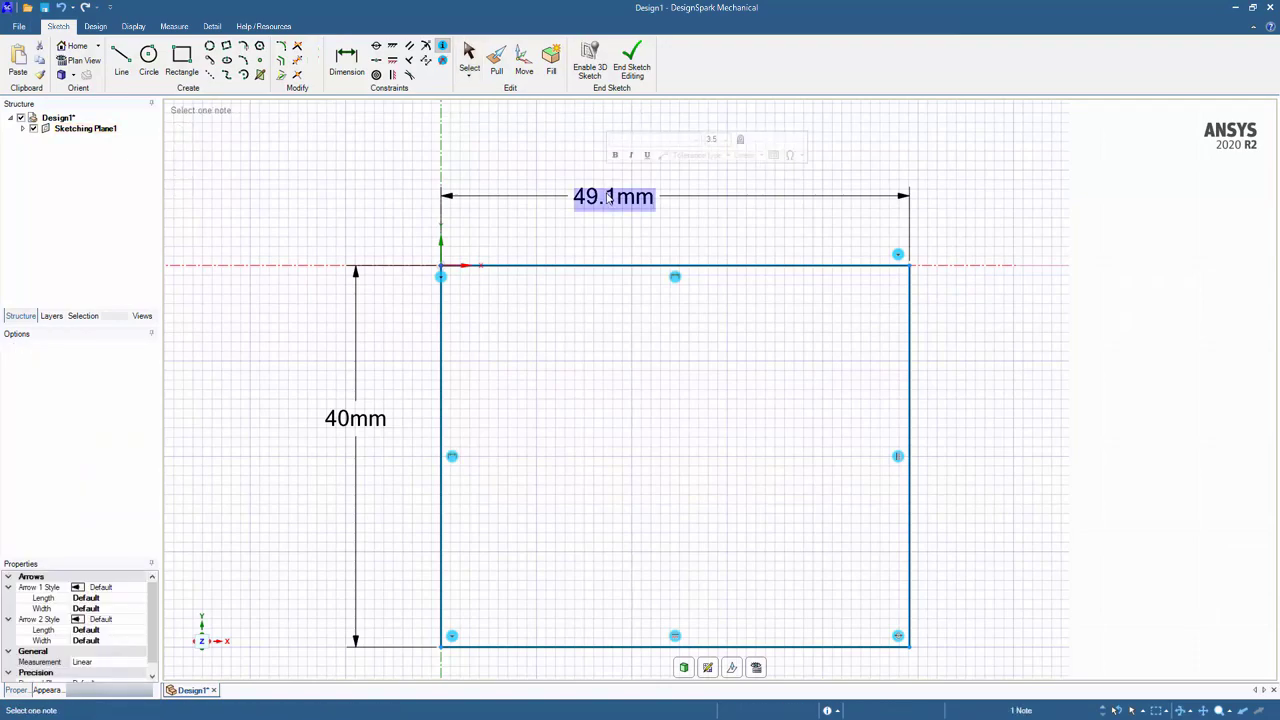
type("60")
key("Return")
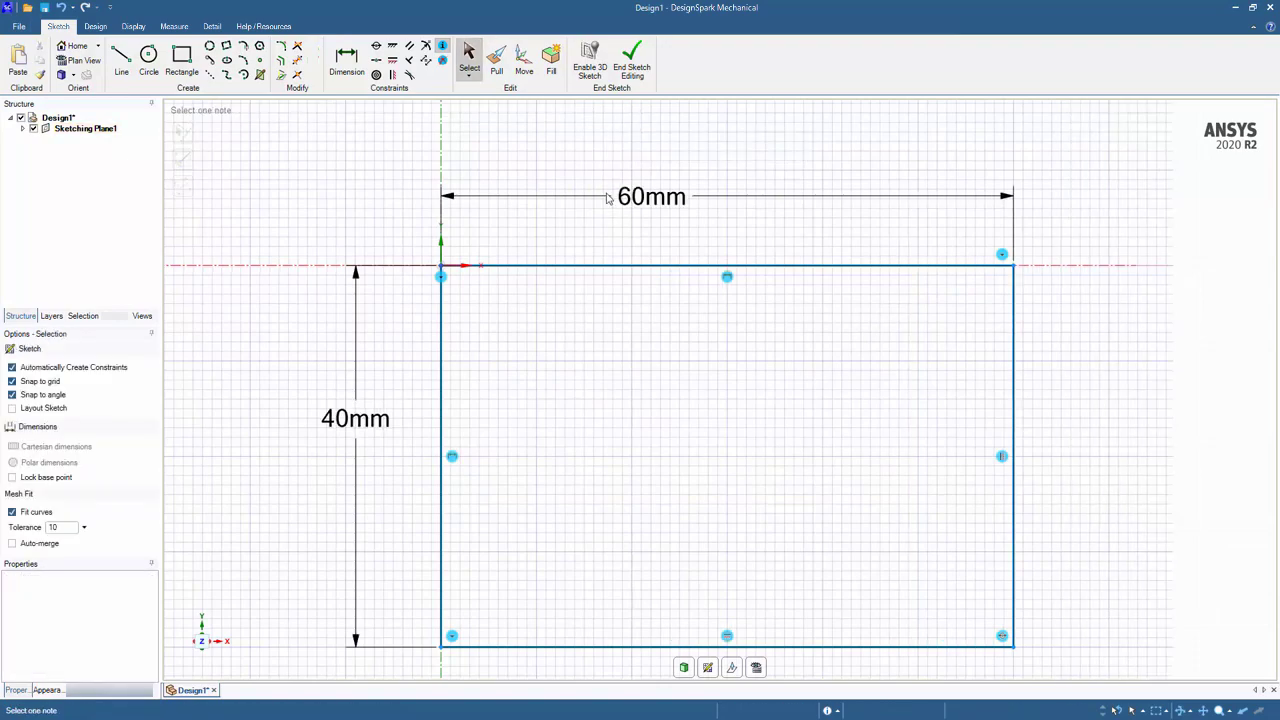
Sketch two circles of about 20 mm diameter, centred on the rectangle's two upper corners.
left_click(150, 62)
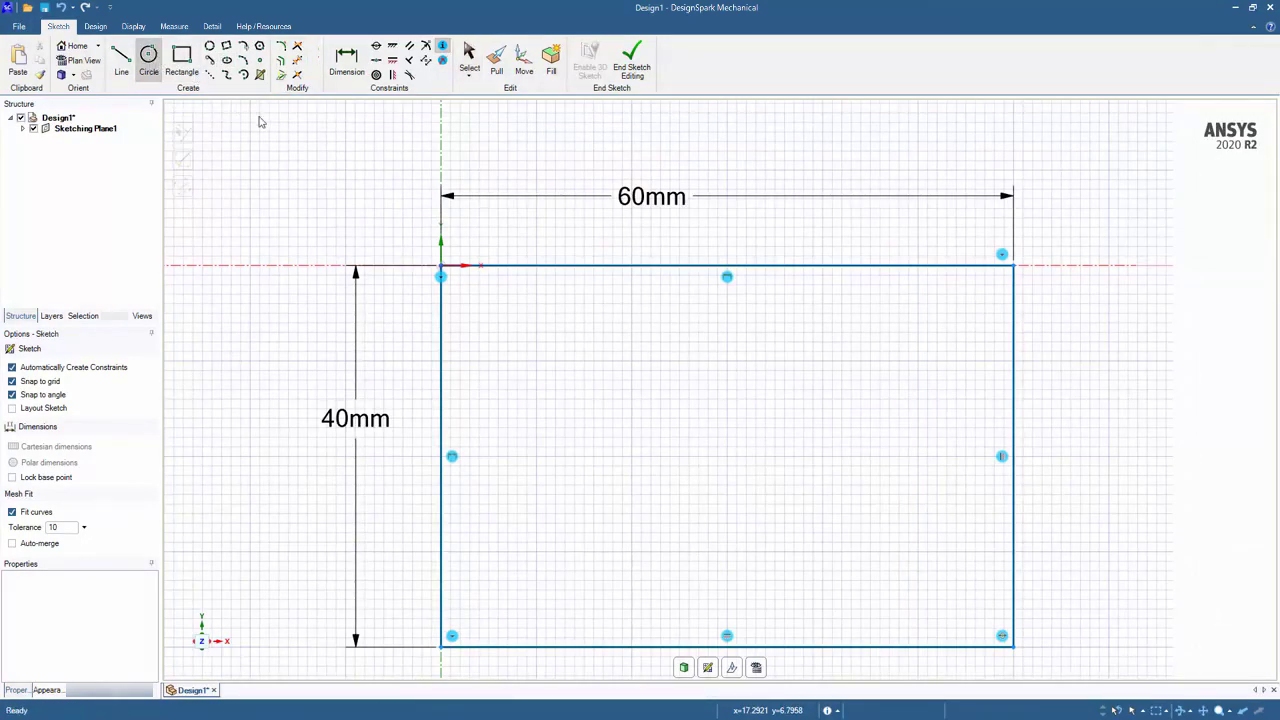
left_click(441, 266)
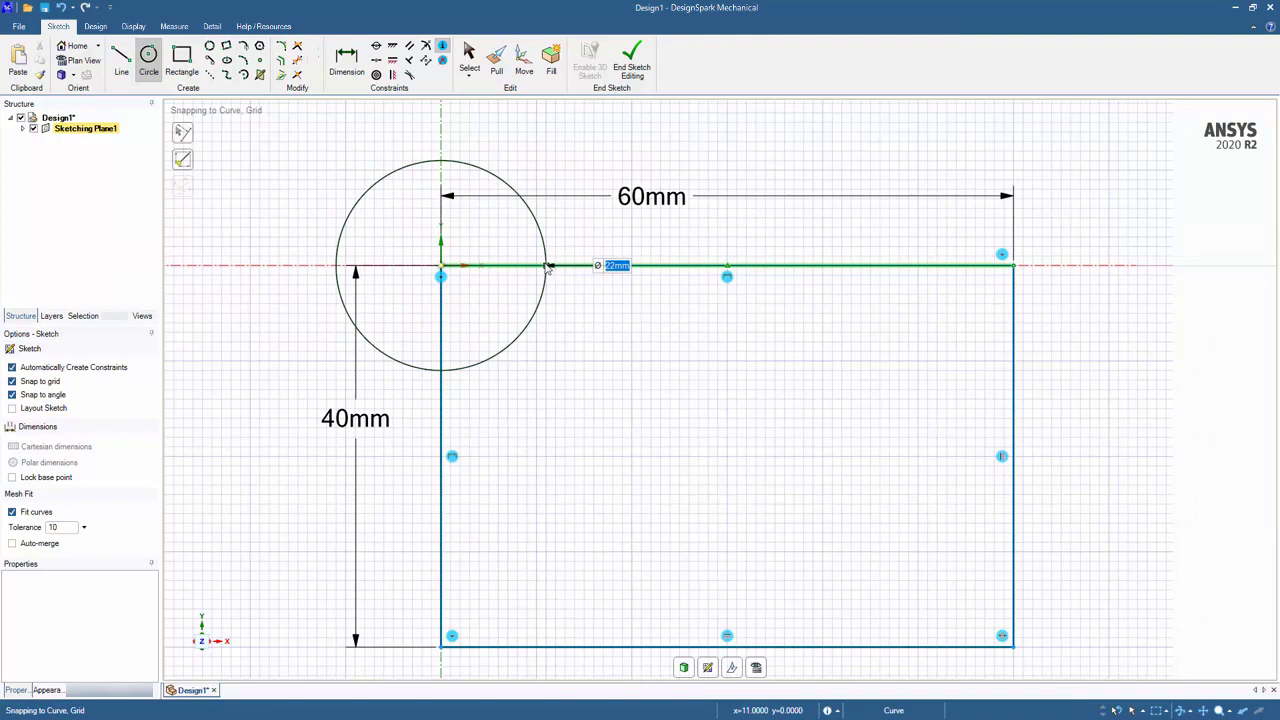
left_click(538, 268)
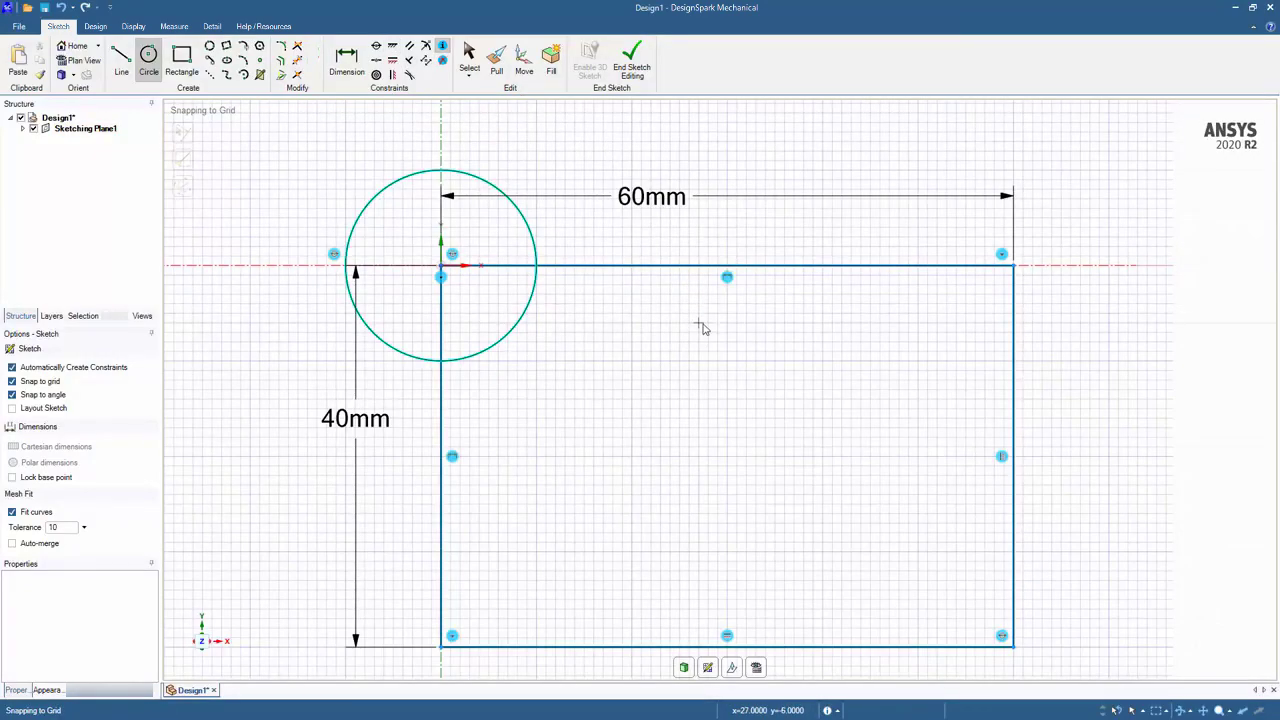
scroll(591, 346, "down", 1)
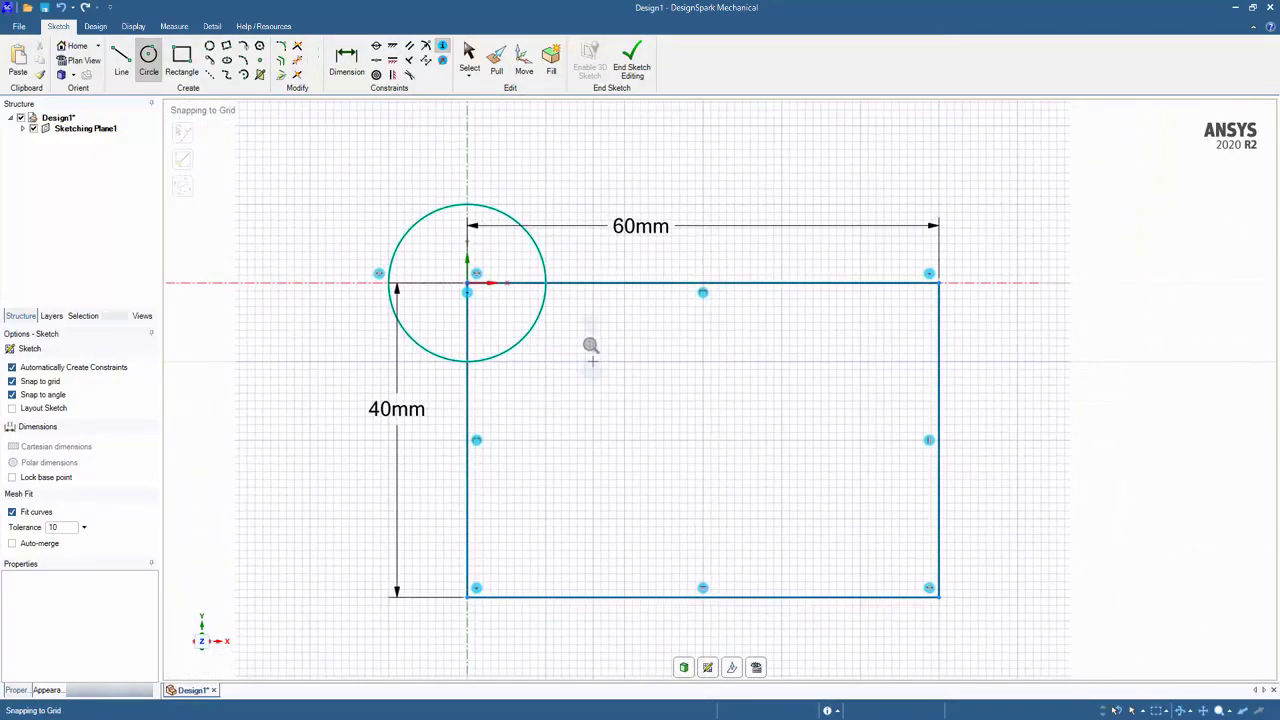
middle_click_drag(591, 346, 531, 343, "shift")
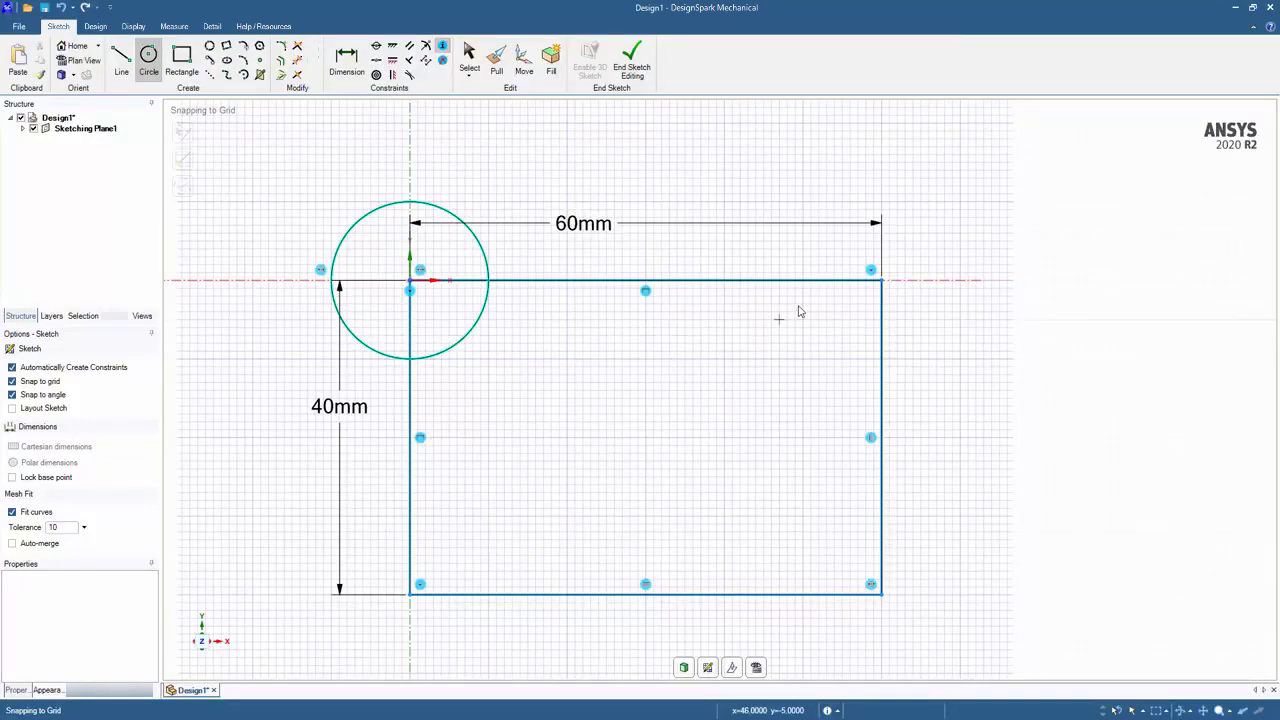
left_click(880, 280)
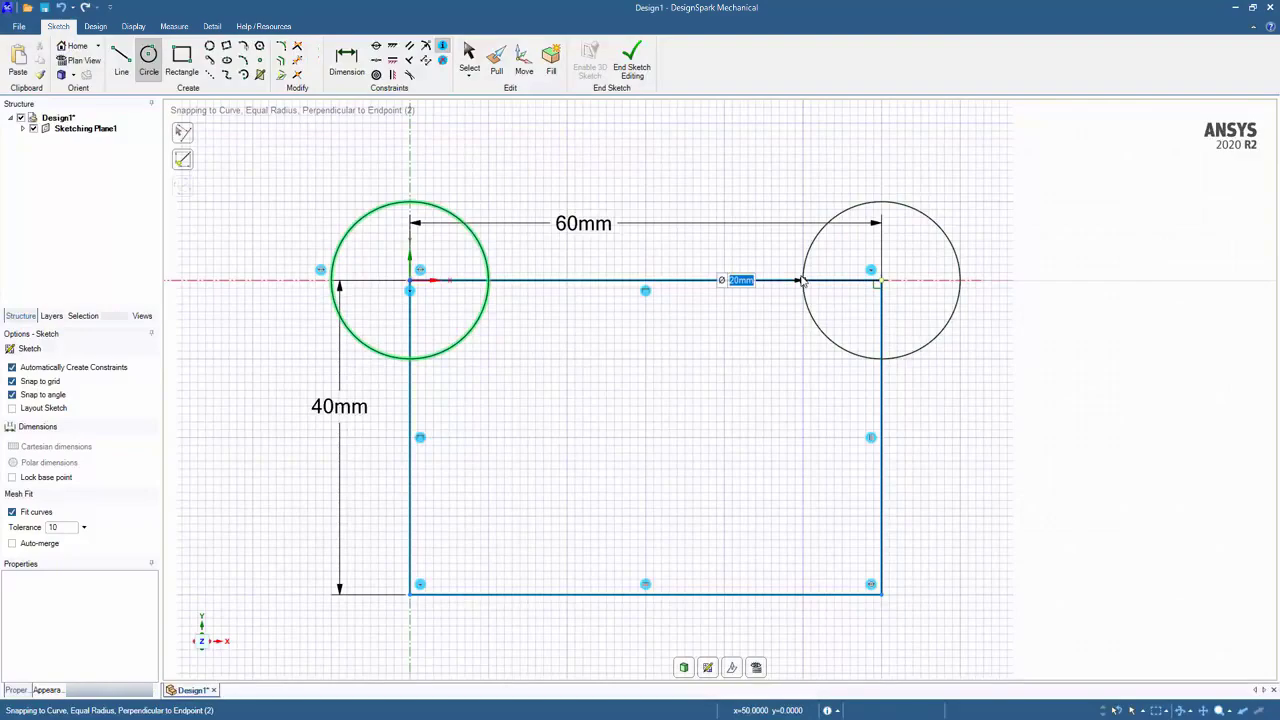
left_click(802, 281)
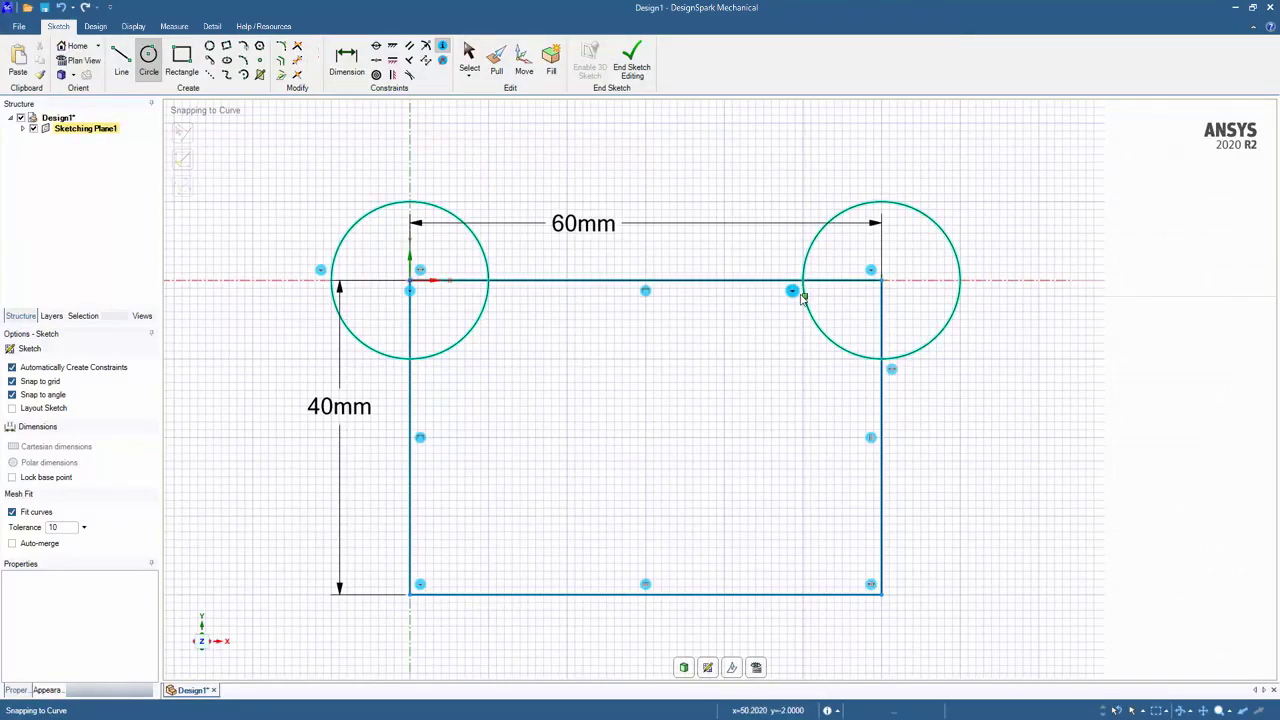
key("Escape")
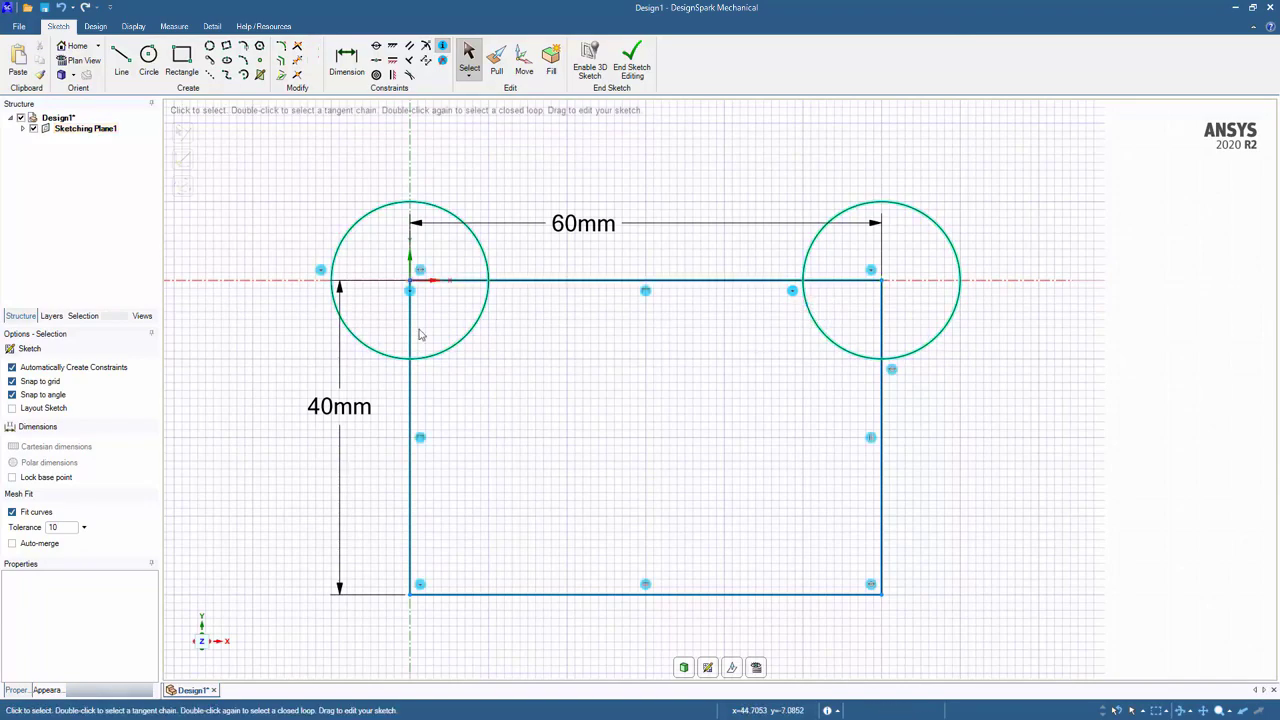
Sketch squares of about 9 mm inside the rectangle at its two lower corners.
left_click(181, 60)
left_click(410, 595)
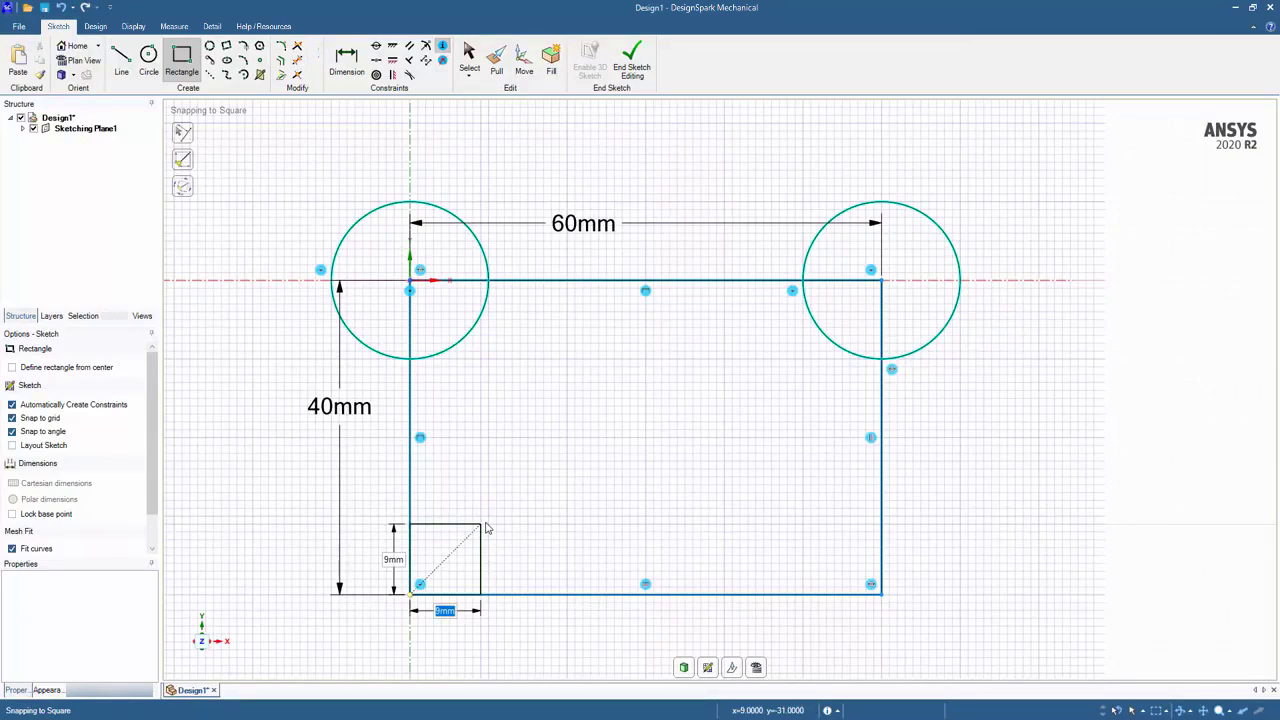
left_click(486, 528)
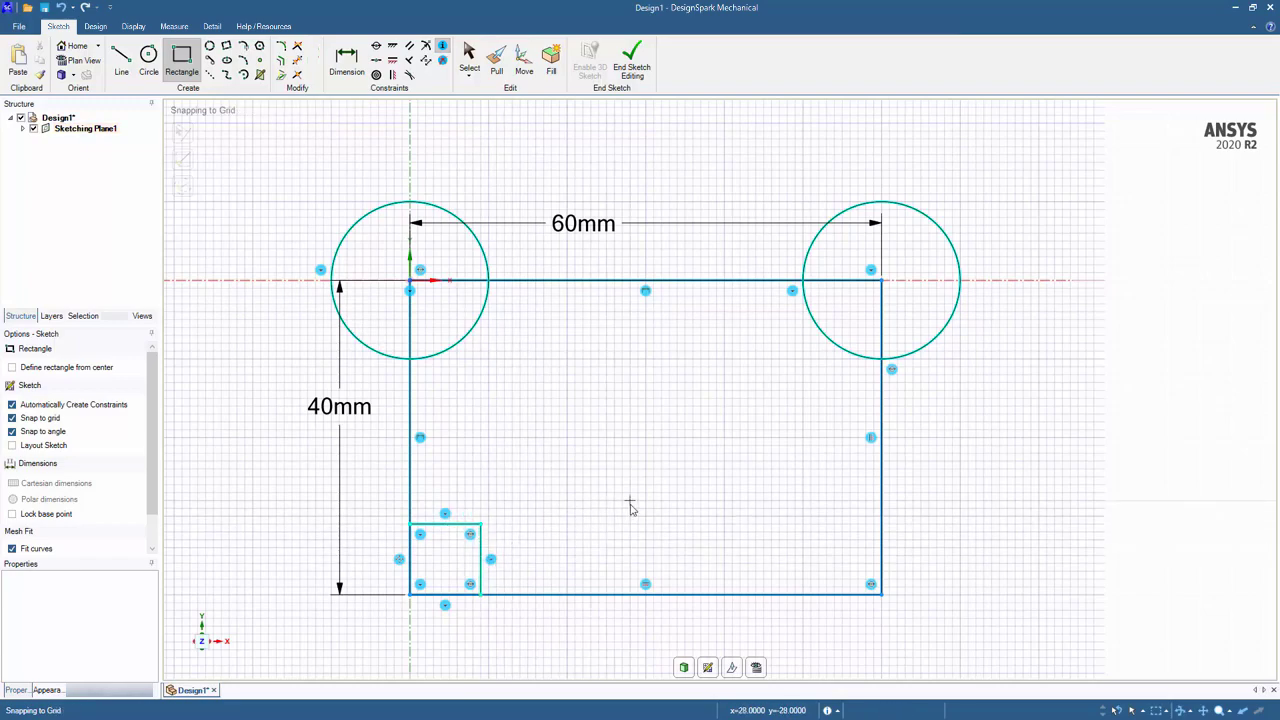
left_click(881, 594)
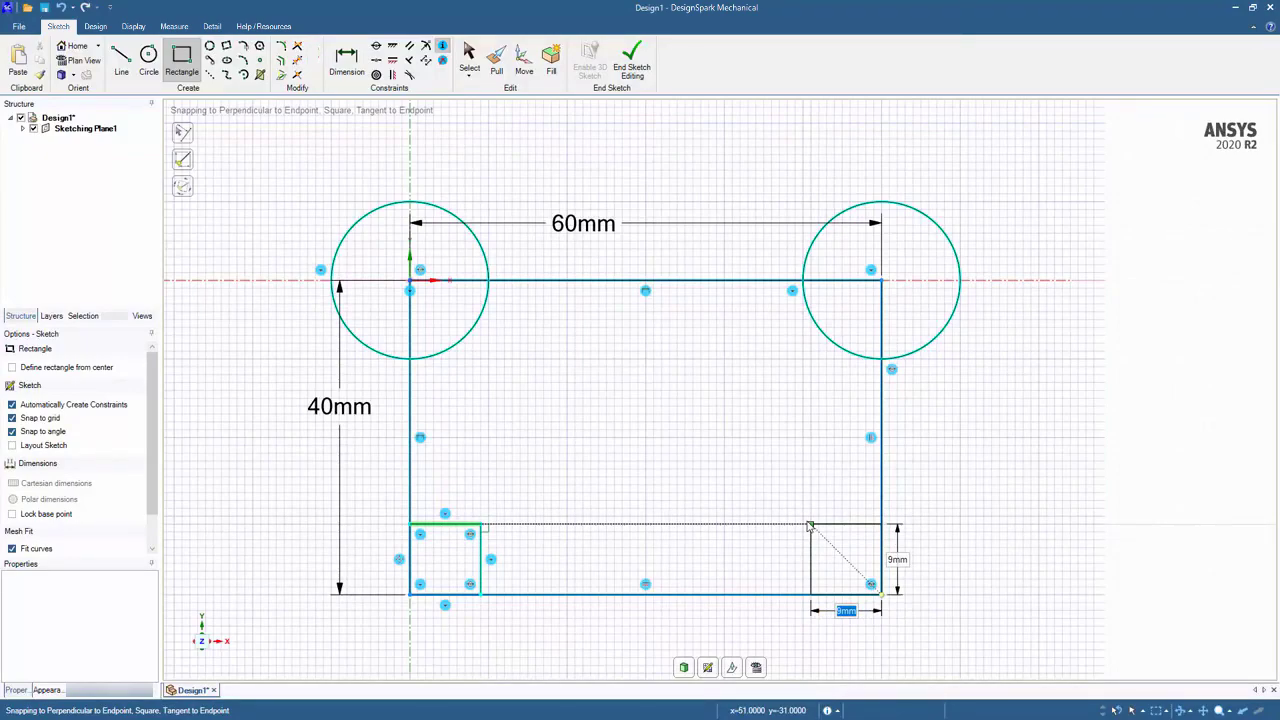
left_click(810, 524)
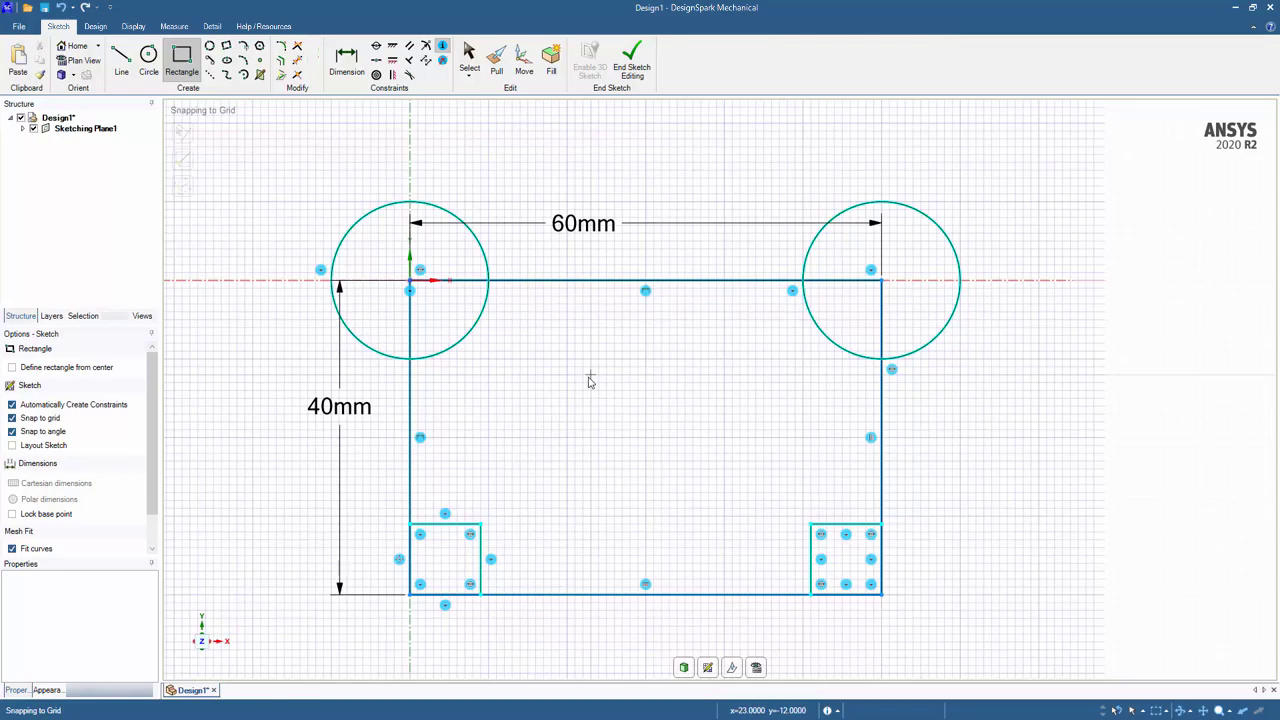
Sketch a vertical construction line between the midpoints of the rectangle's upper and lower edges and set it as the mirror line.
left_click(209, 76)
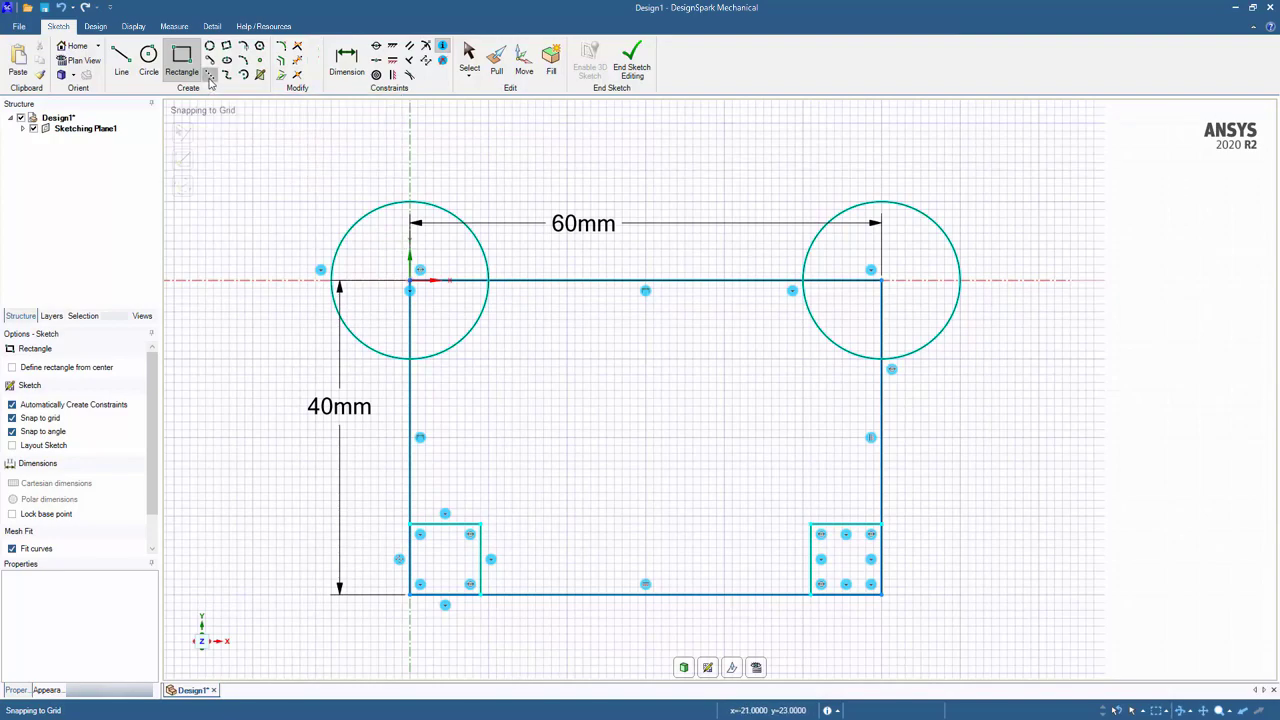
left_click(646, 288)
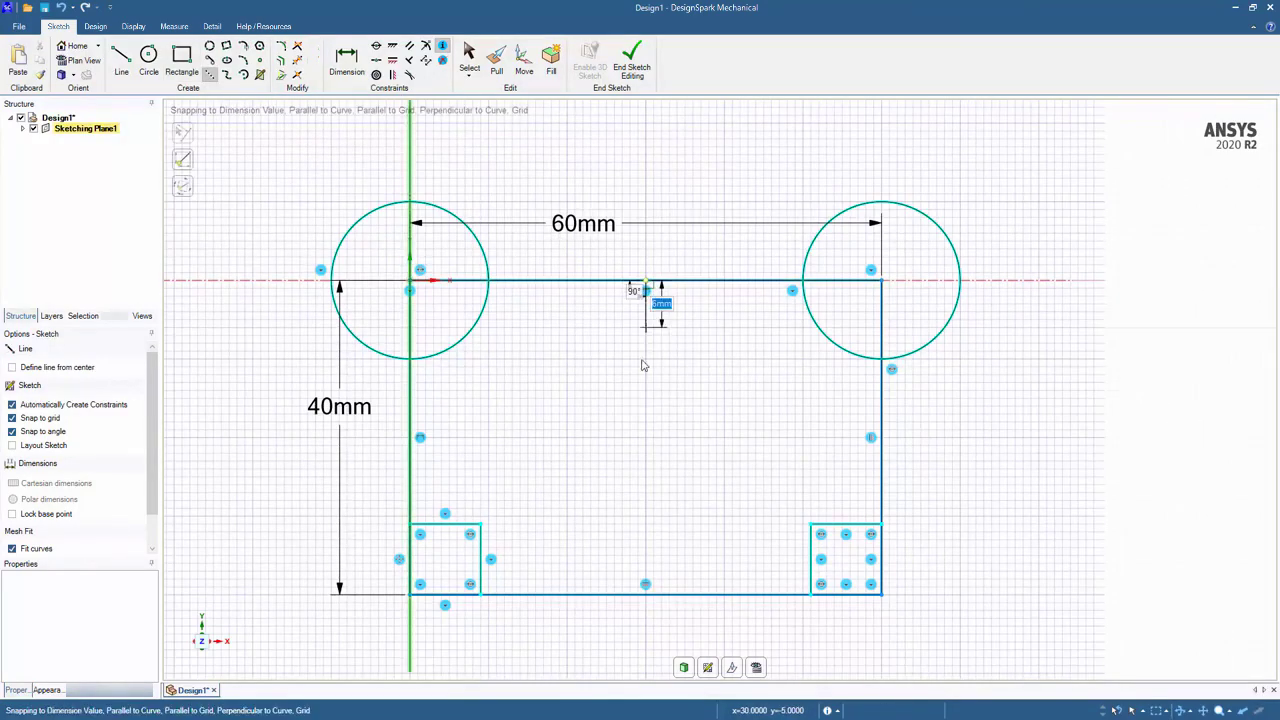
left_click(646, 593)
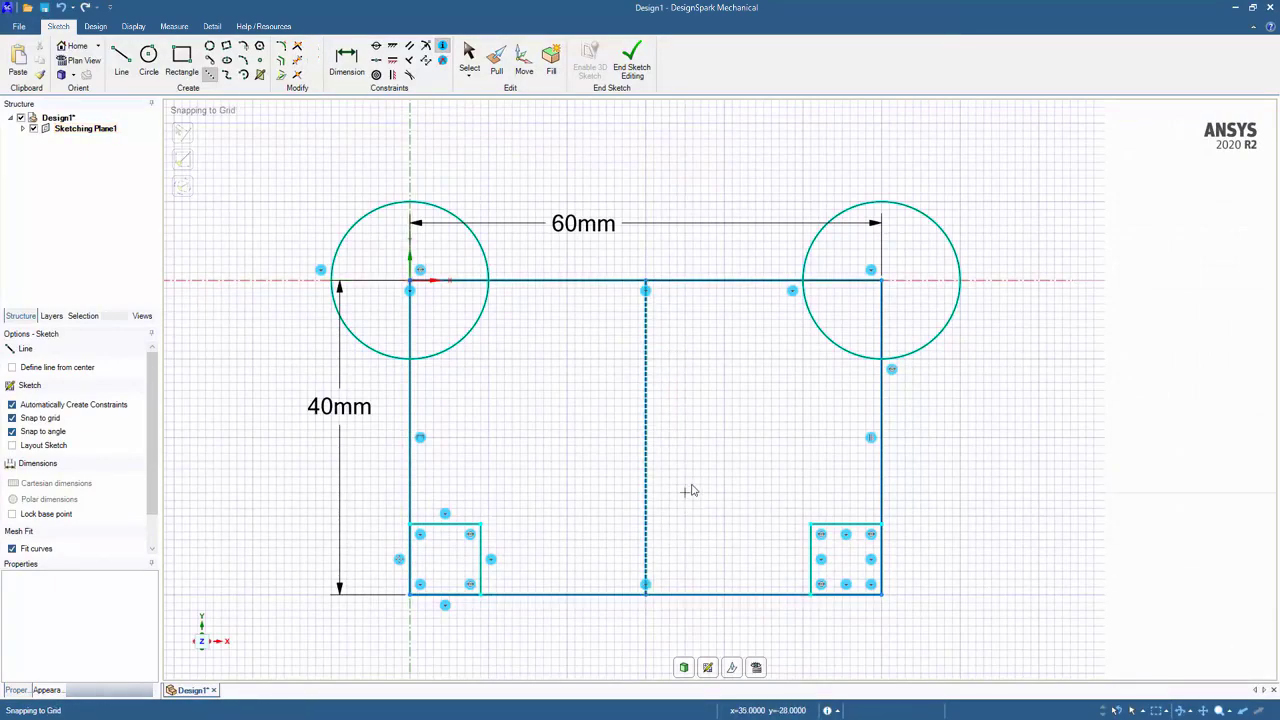
right_click(646, 396)
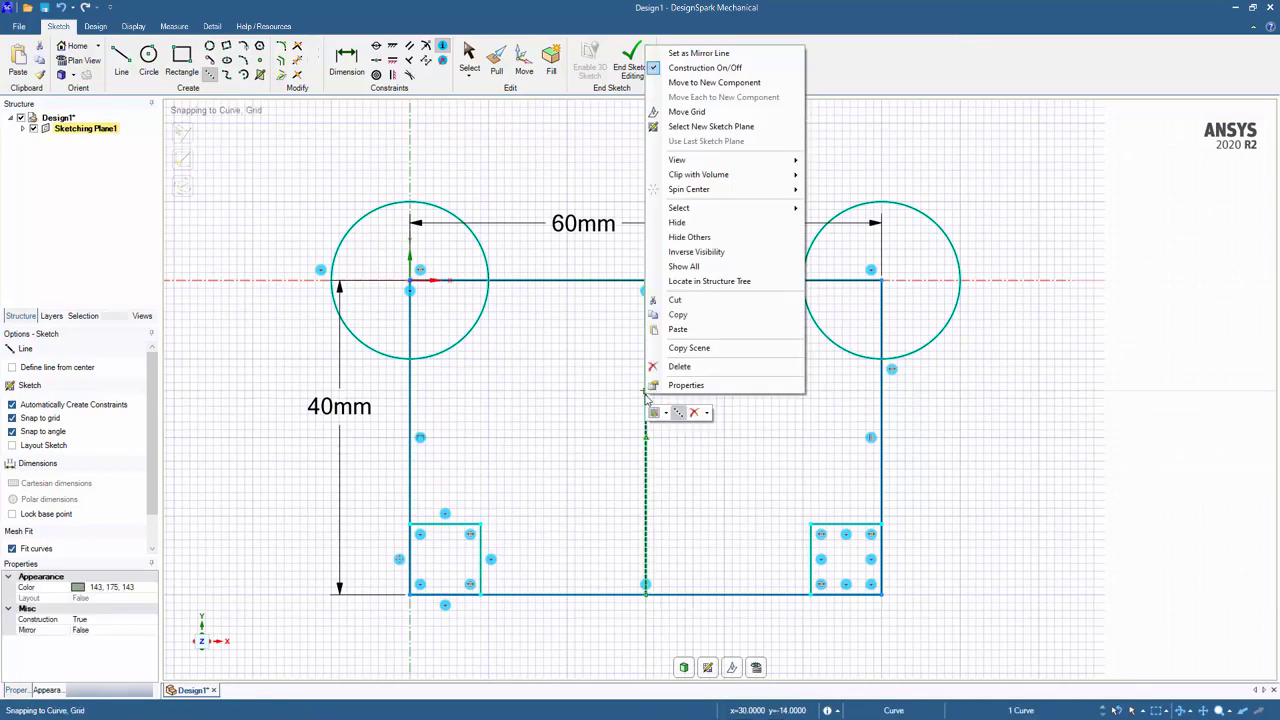
left_click(712, 54)
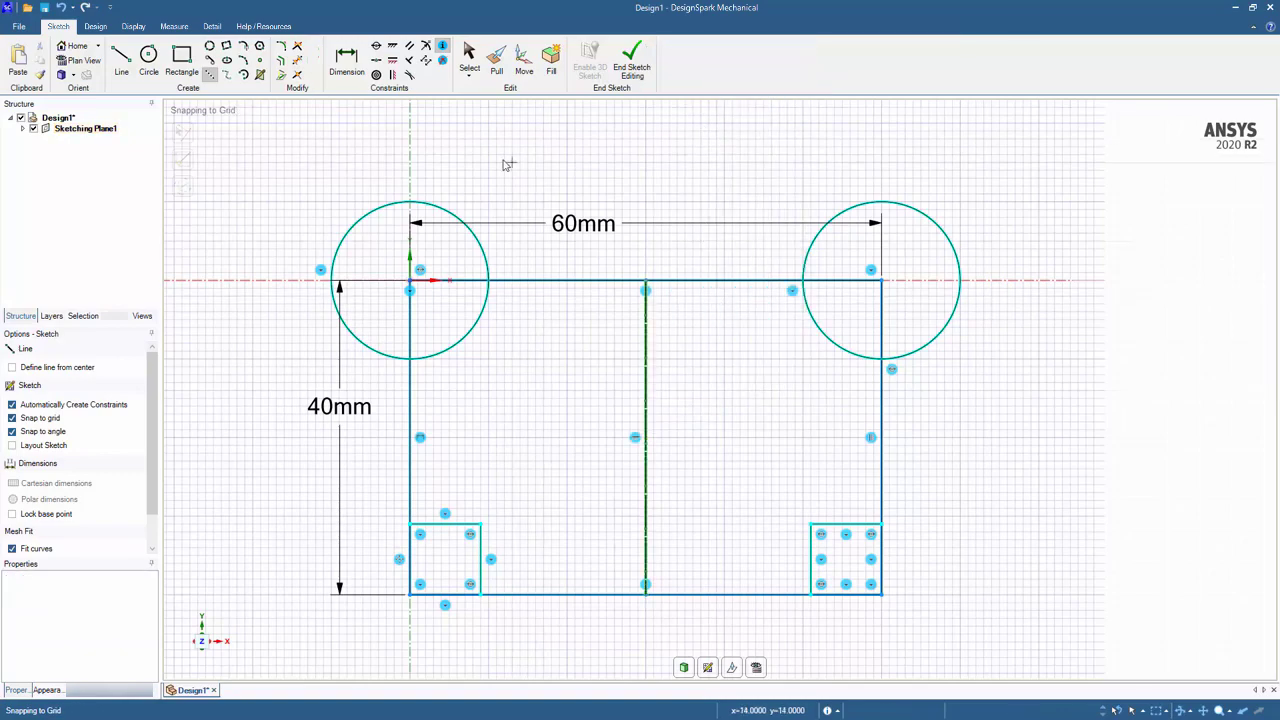
Test the mirroring by sketching and moving a short sloped line above the rectangle, and delete that line.
left_click(120, 60)
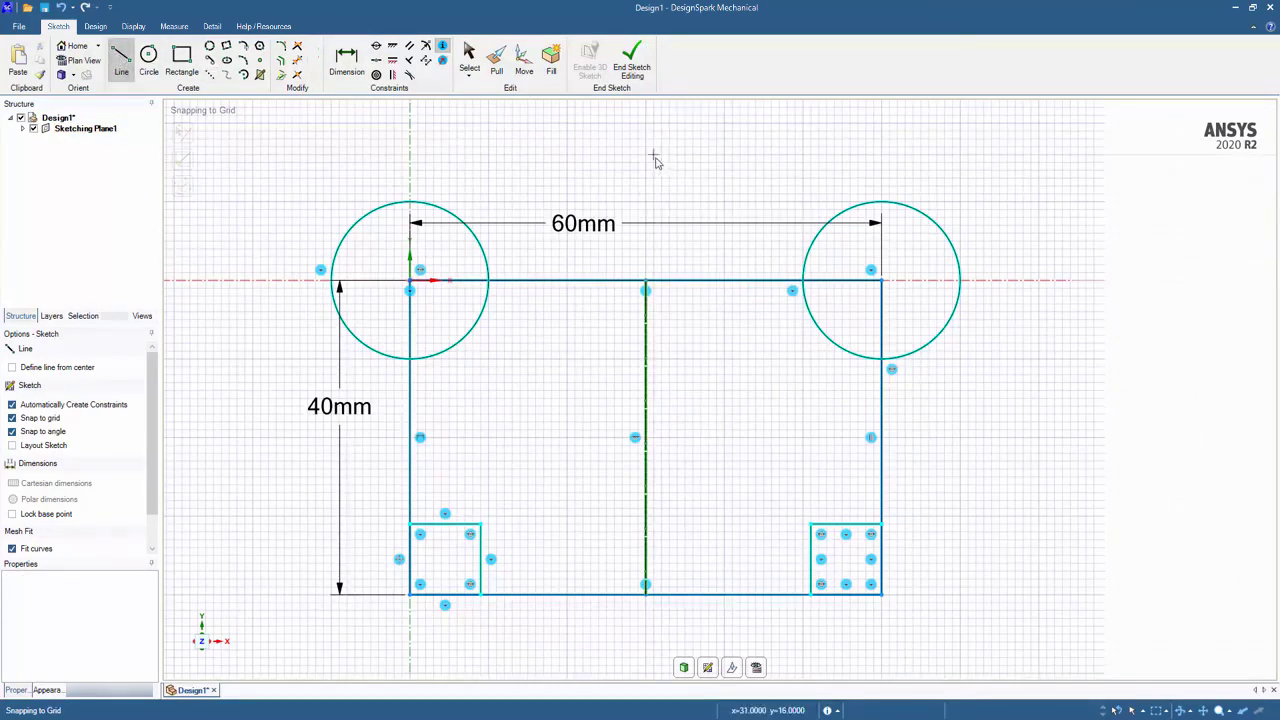
left_click(652, 178)
left_click(756, 170)
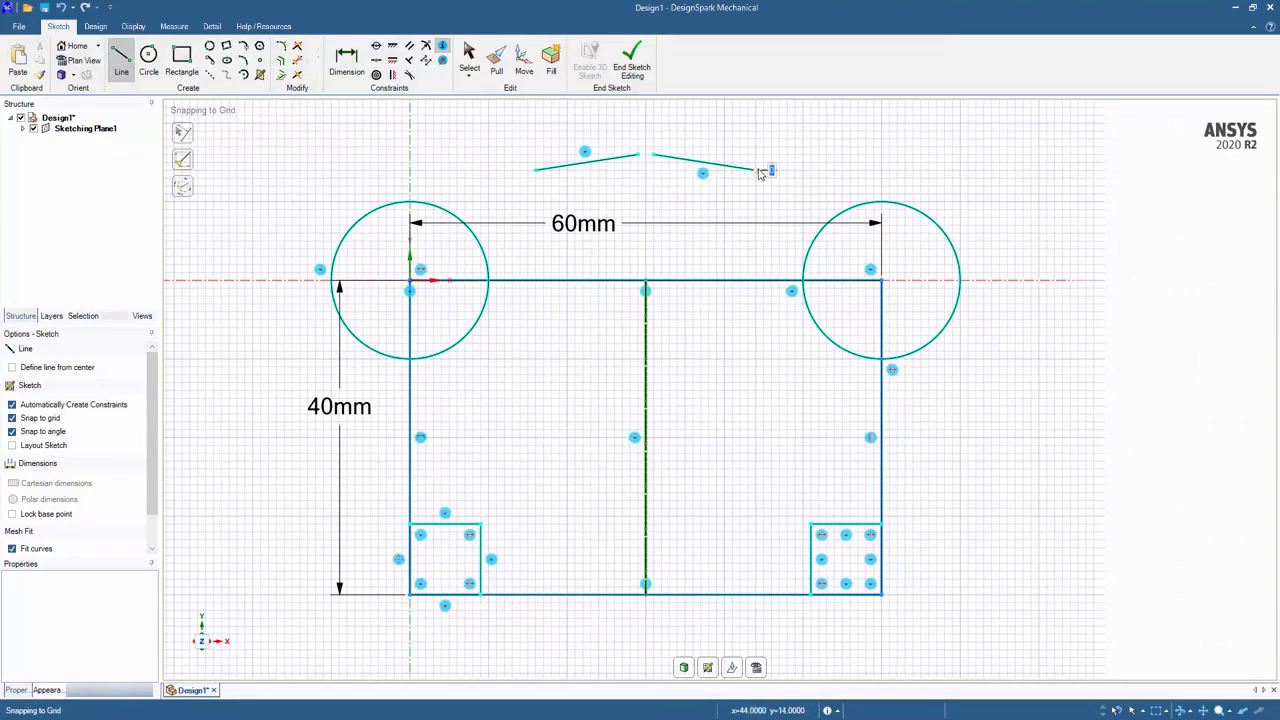
key("Escape")
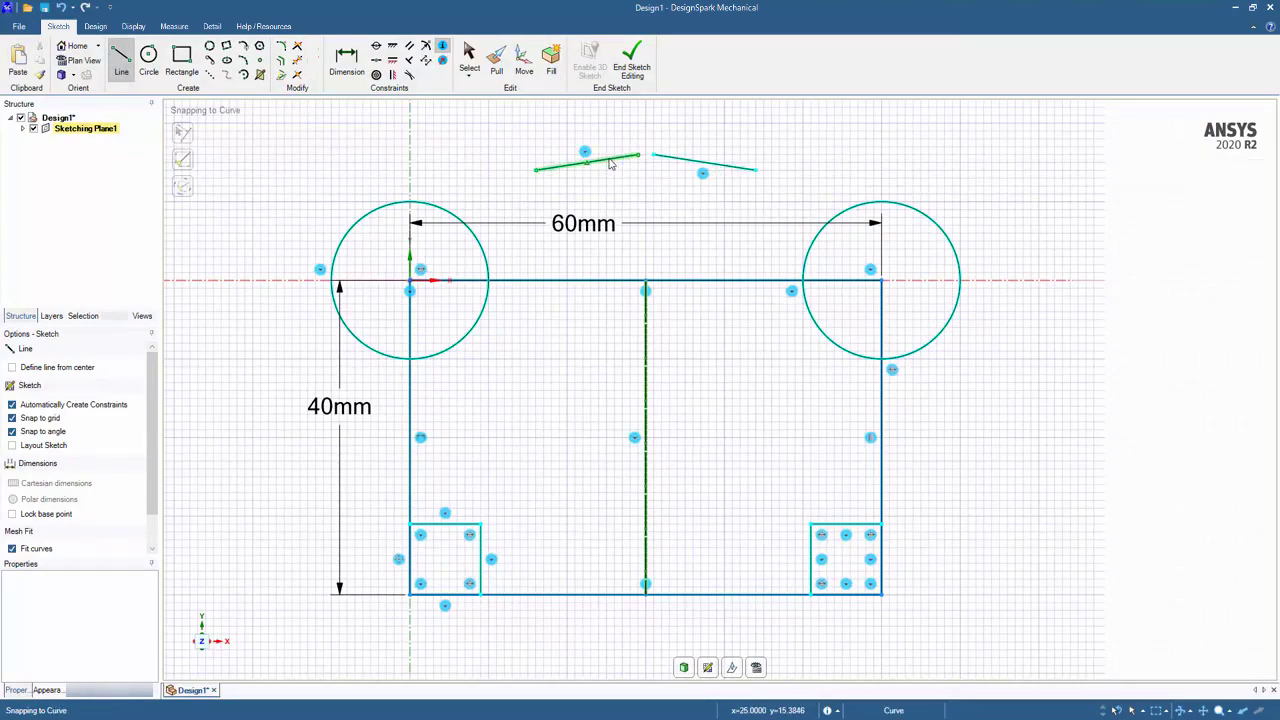
key("s")
mouse_move(610, 161)
left_mouse_down()
mouse_move(623, 210)
mouse_move(595, 177)
left_mouse_up()
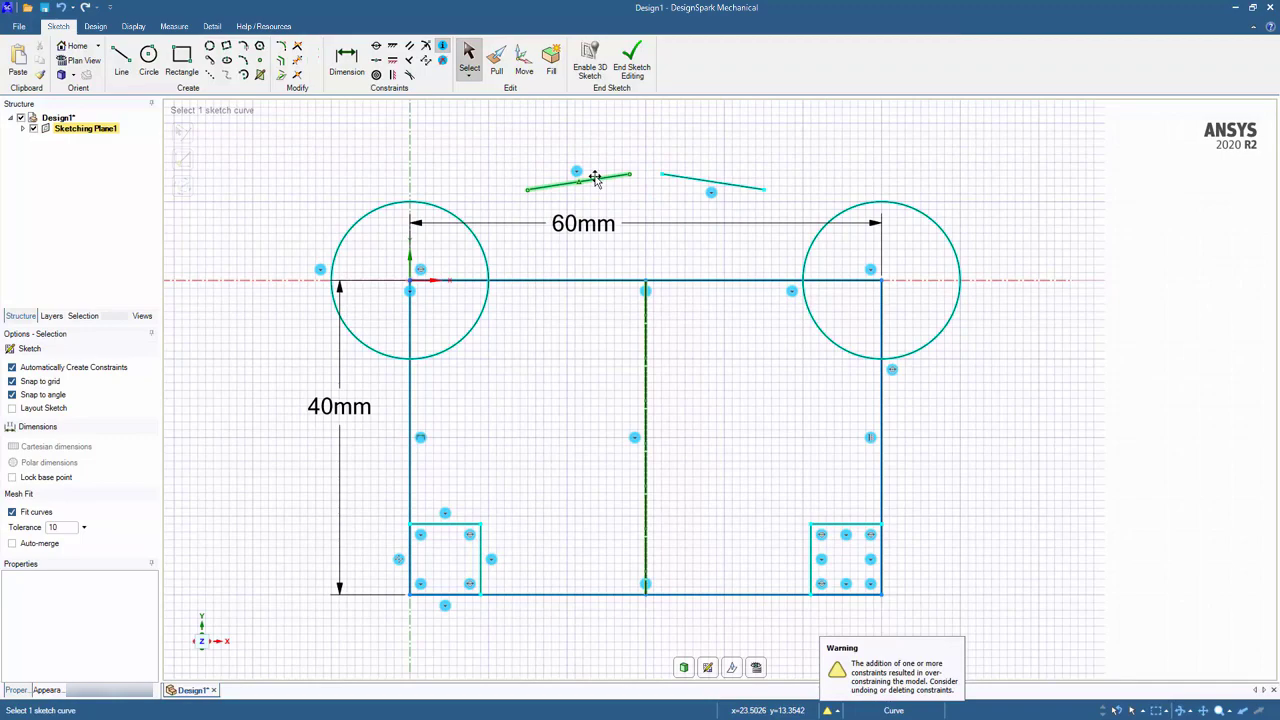
key("Delete")
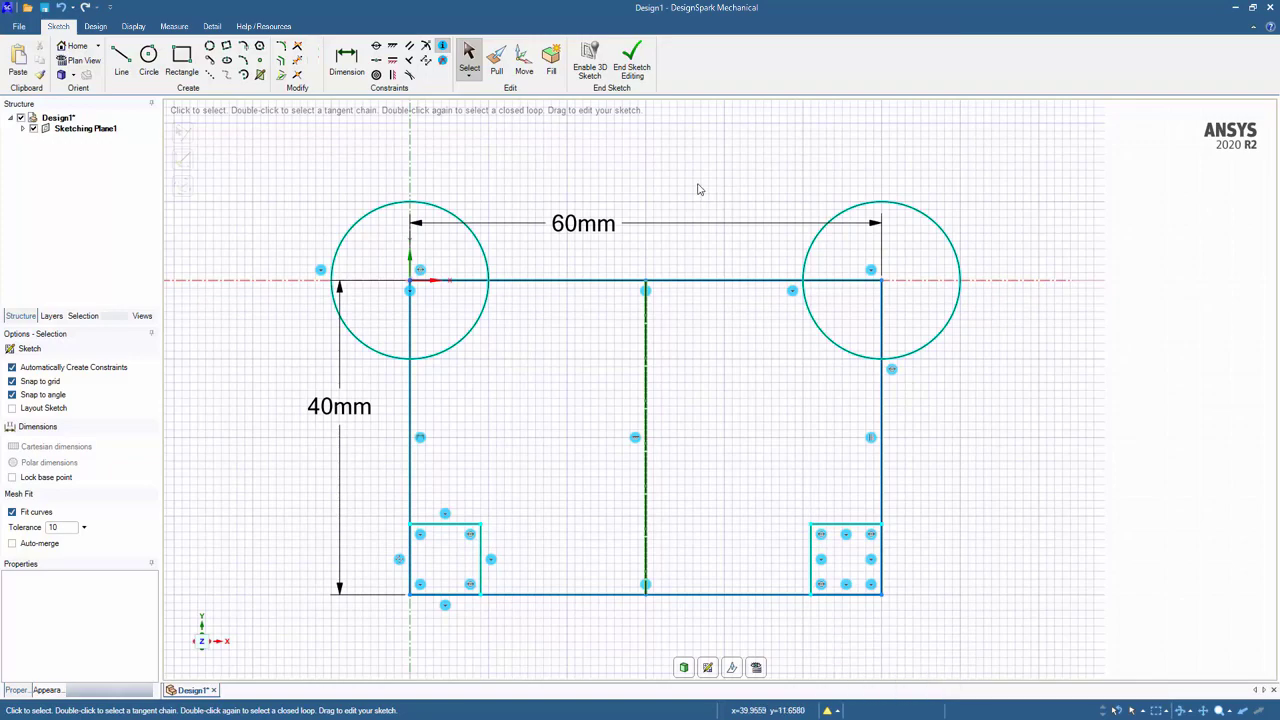
Sketch a mirrored trapezoid on the lower edge with a 60° line about 10 mm long and a horizontal line to the mirror line.
left_click(120, 62)
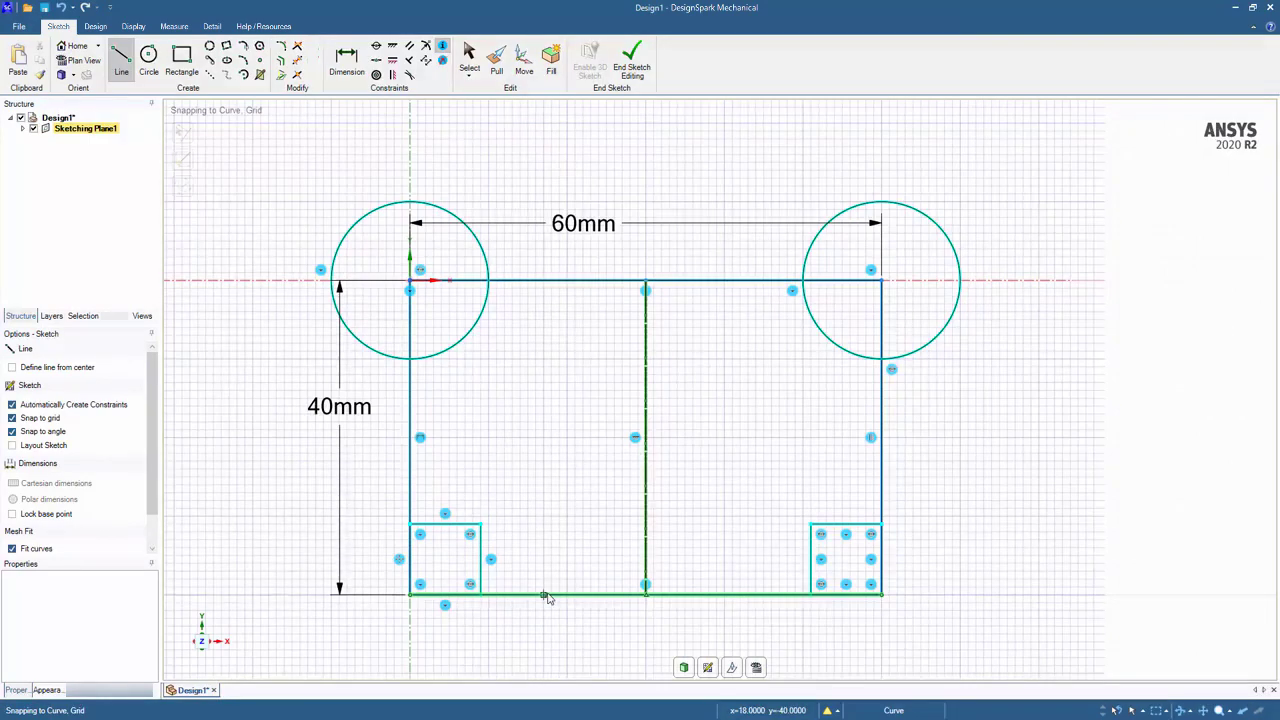
left_click(544, 595)
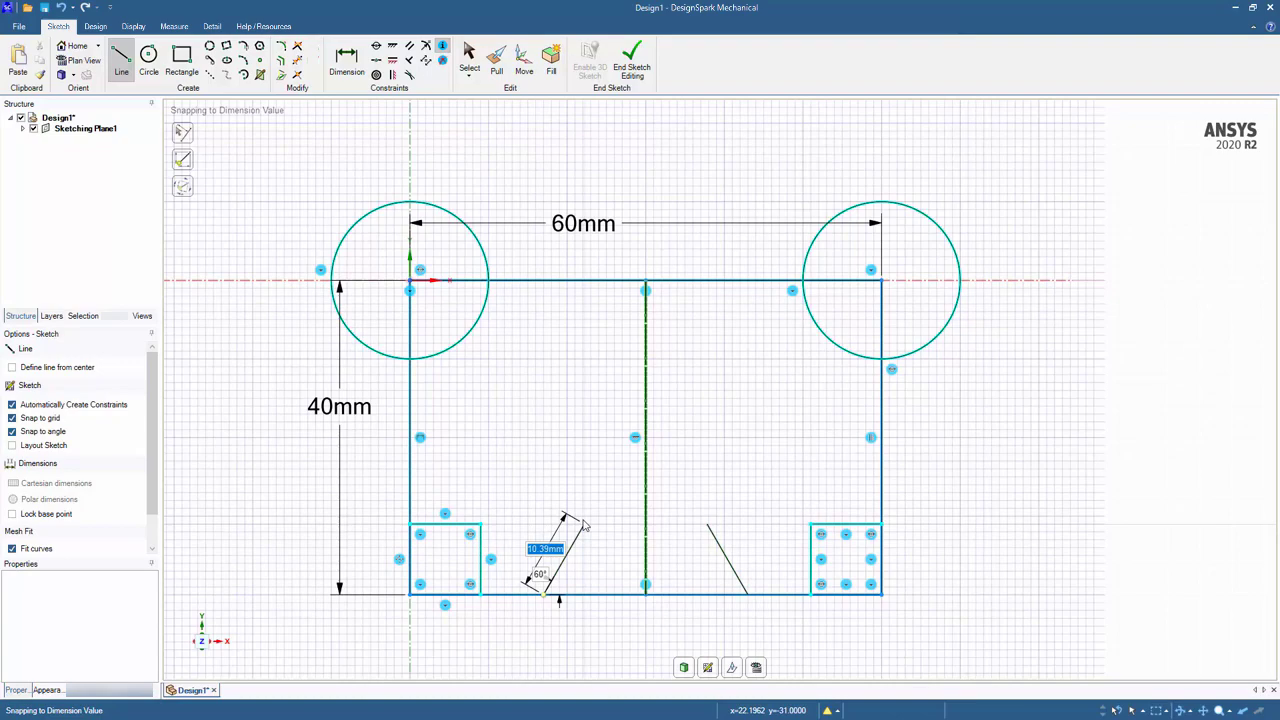
left_click(584, 525)
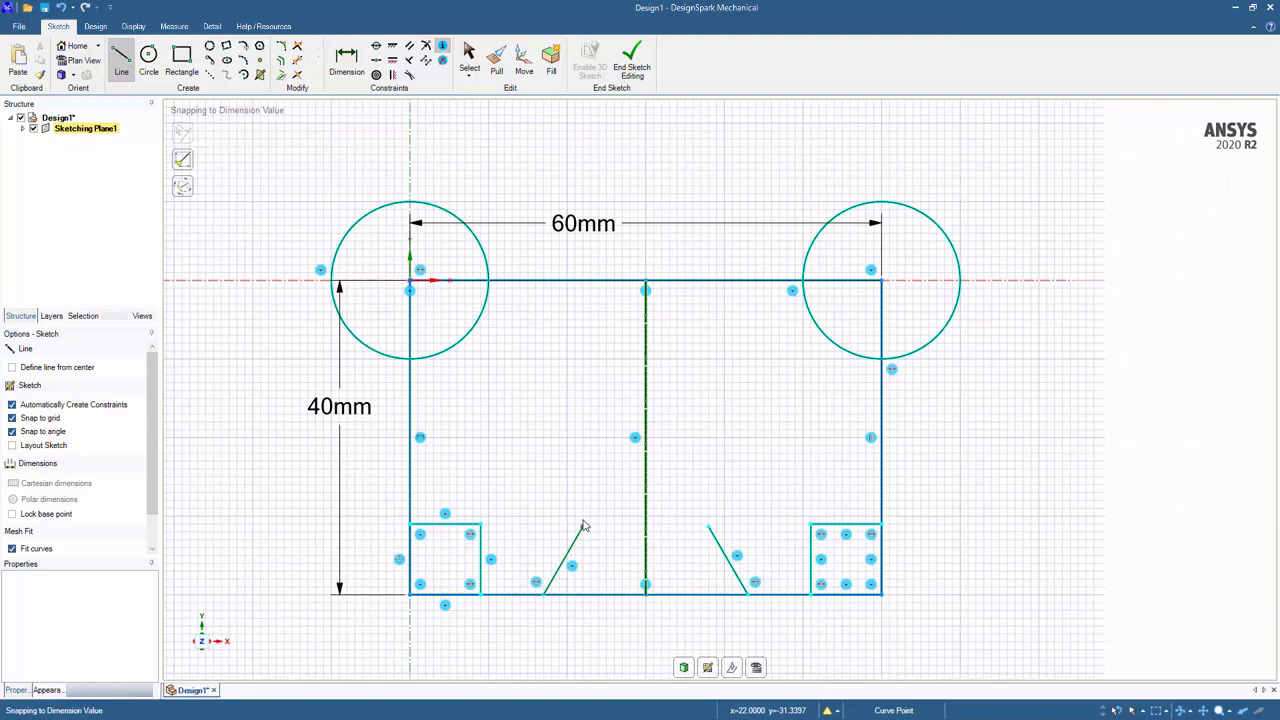
left_click(645, 526)
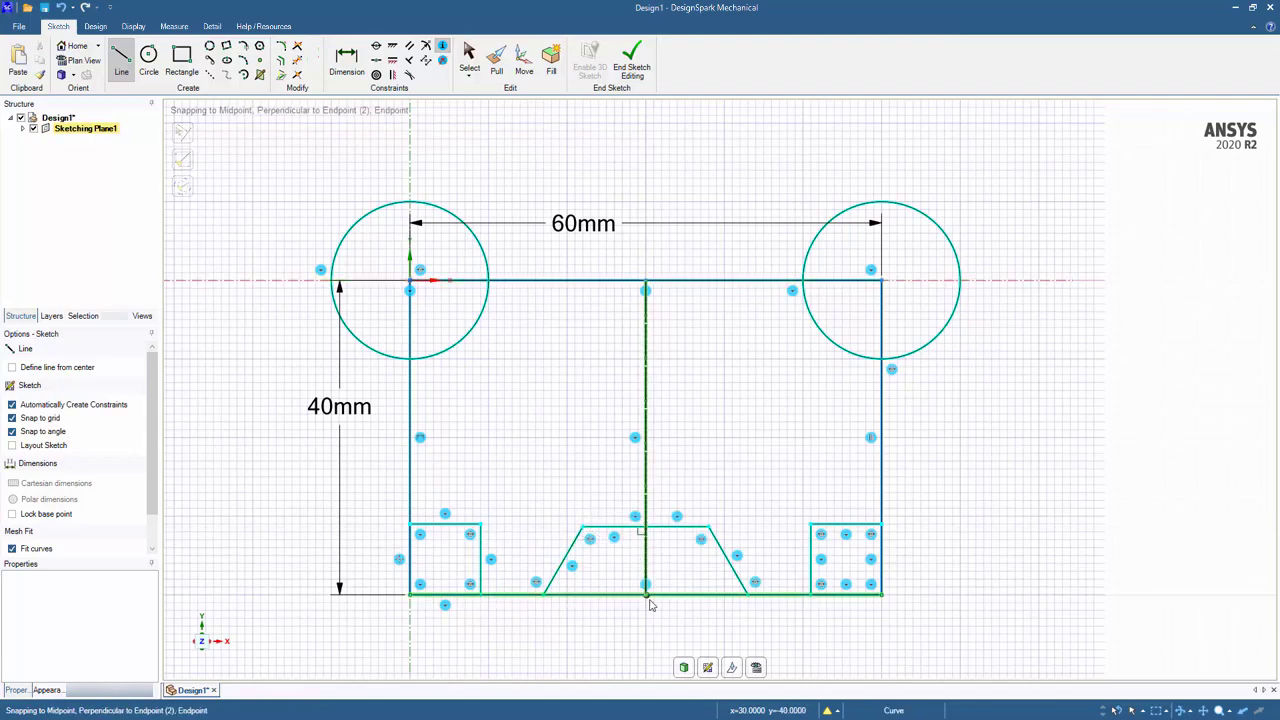
Sketch a mirrored circle of about 10 mm diameter, centred 15 mm across and 19 mm down from the origin.
left_click(150, 72)
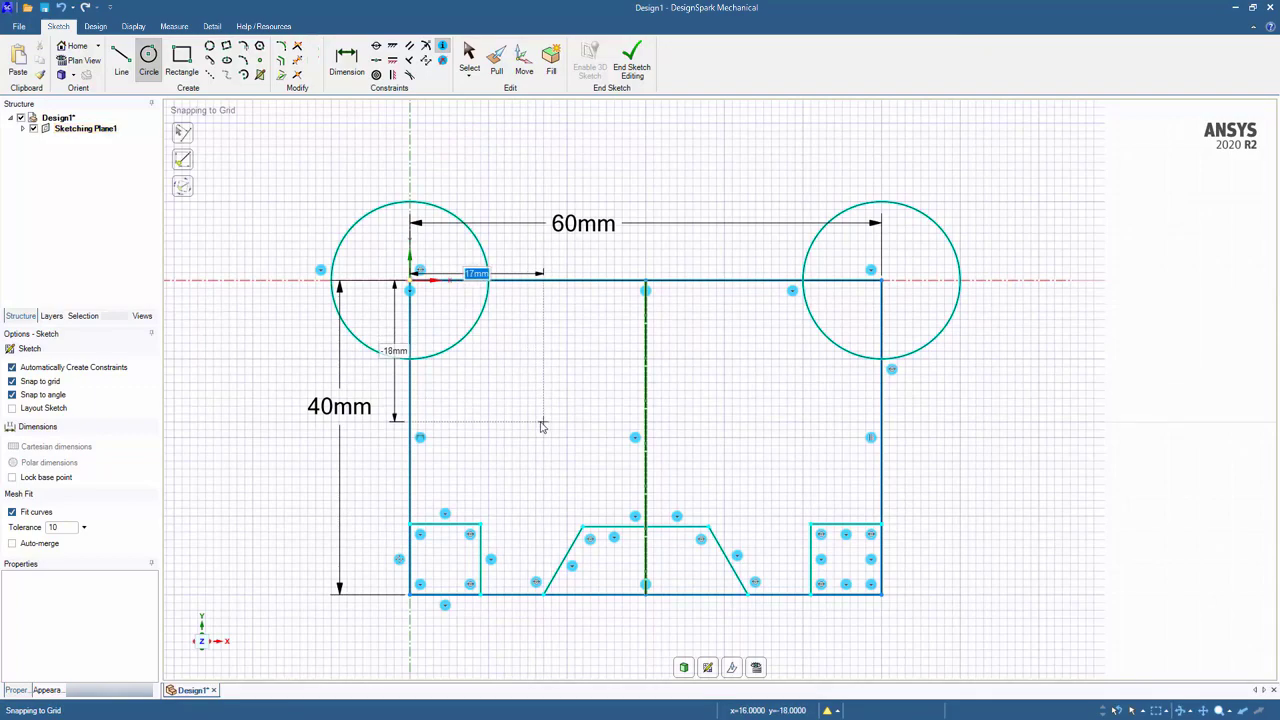
type("15")
key("Tab")
key("BackSpace")
type("18")
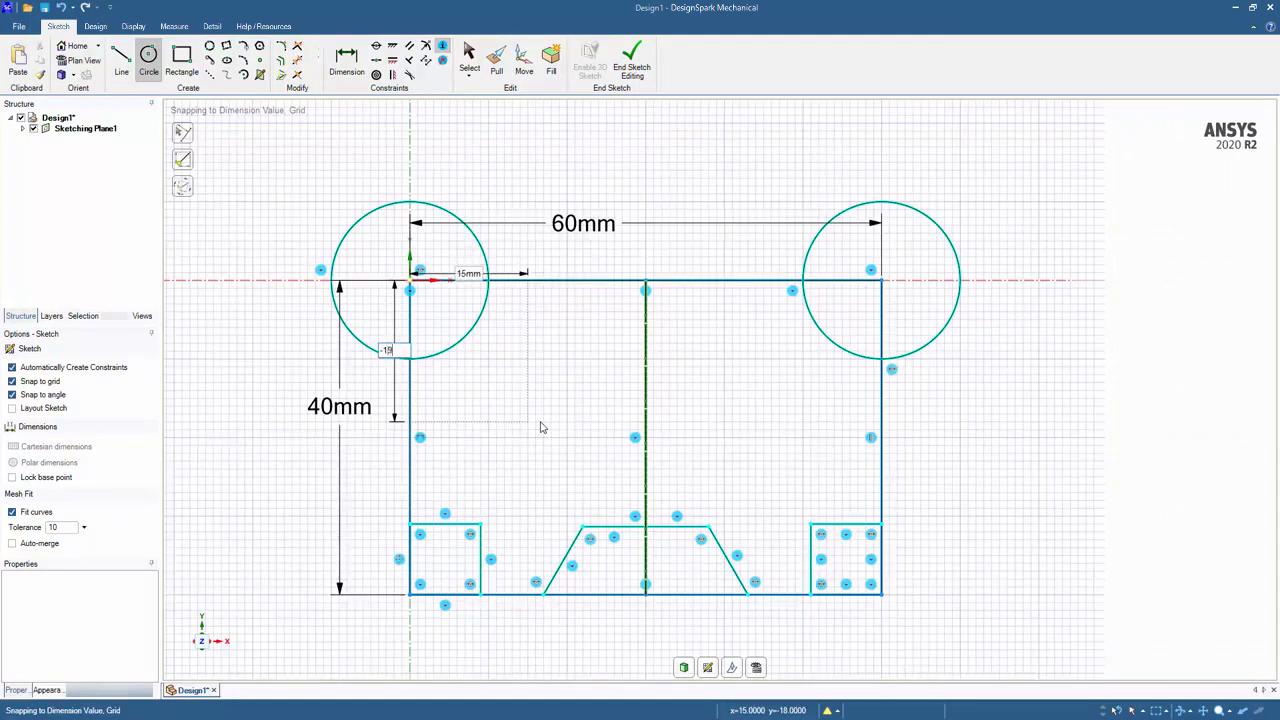
key("Return")
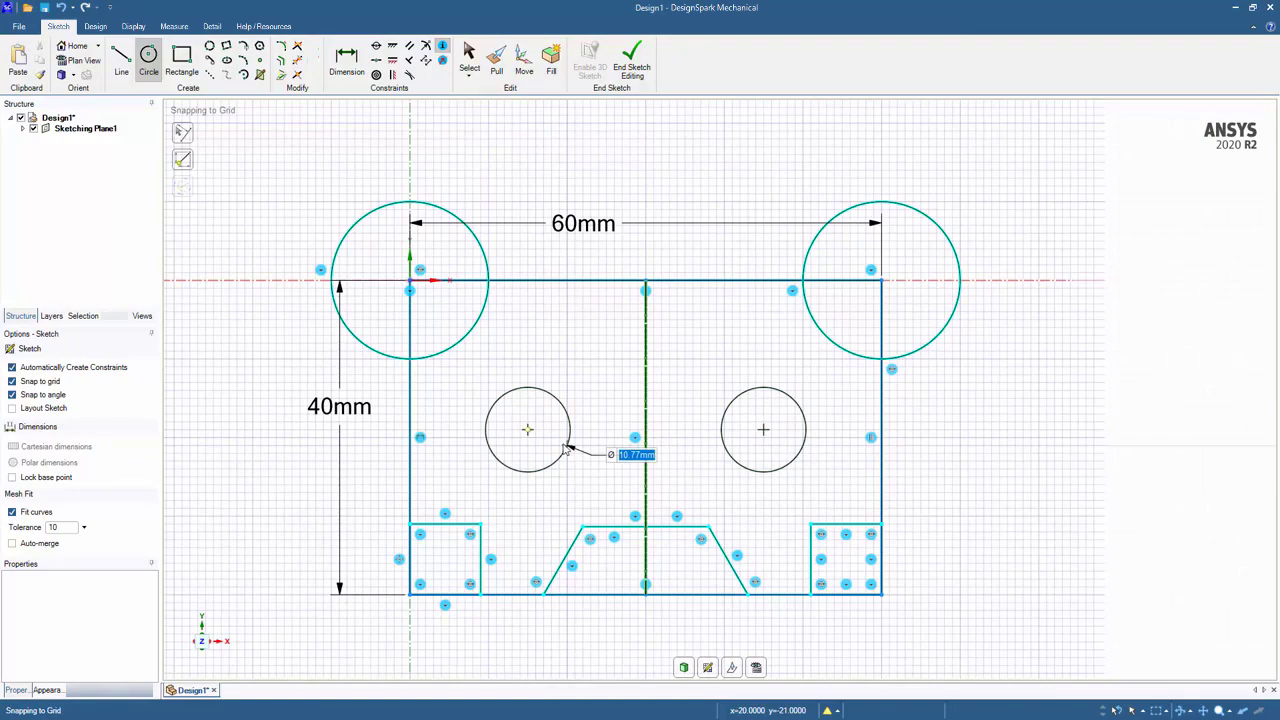
left_click(565, 432)
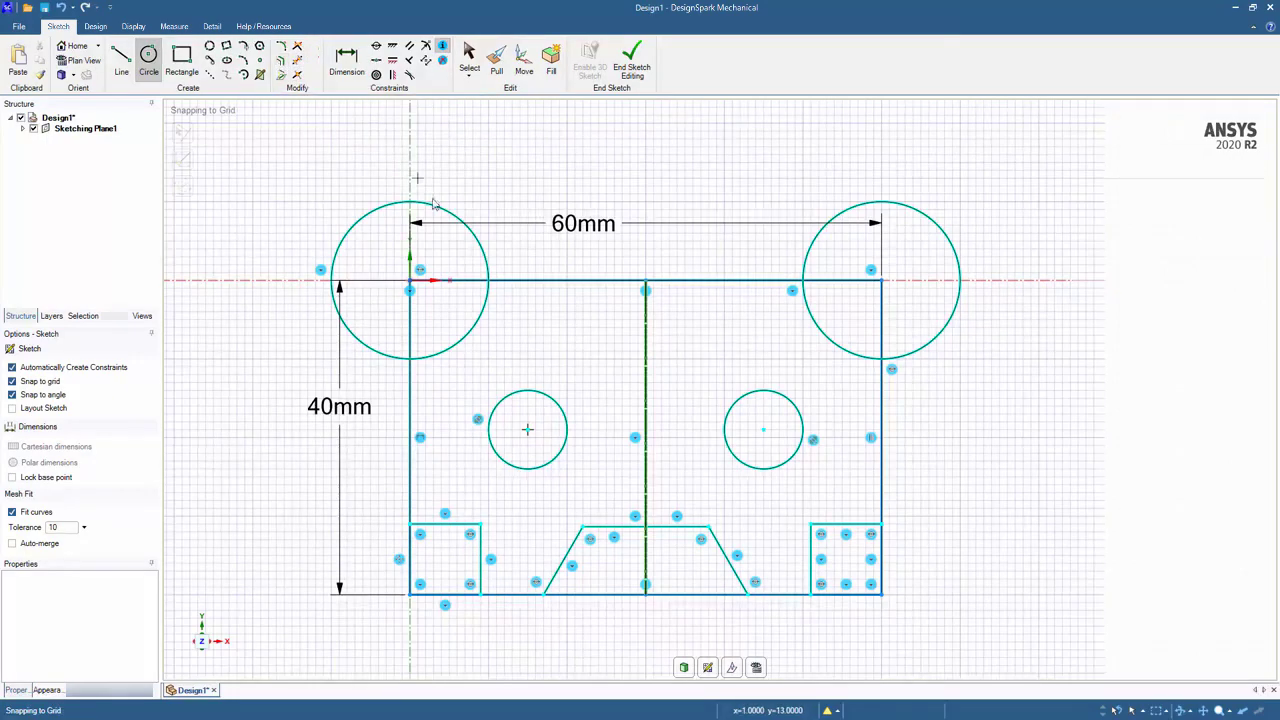
Offset the circle at the origin 3 mm inward, with its mirrored copy at the opposite upper corner.
left_click(281, 61)
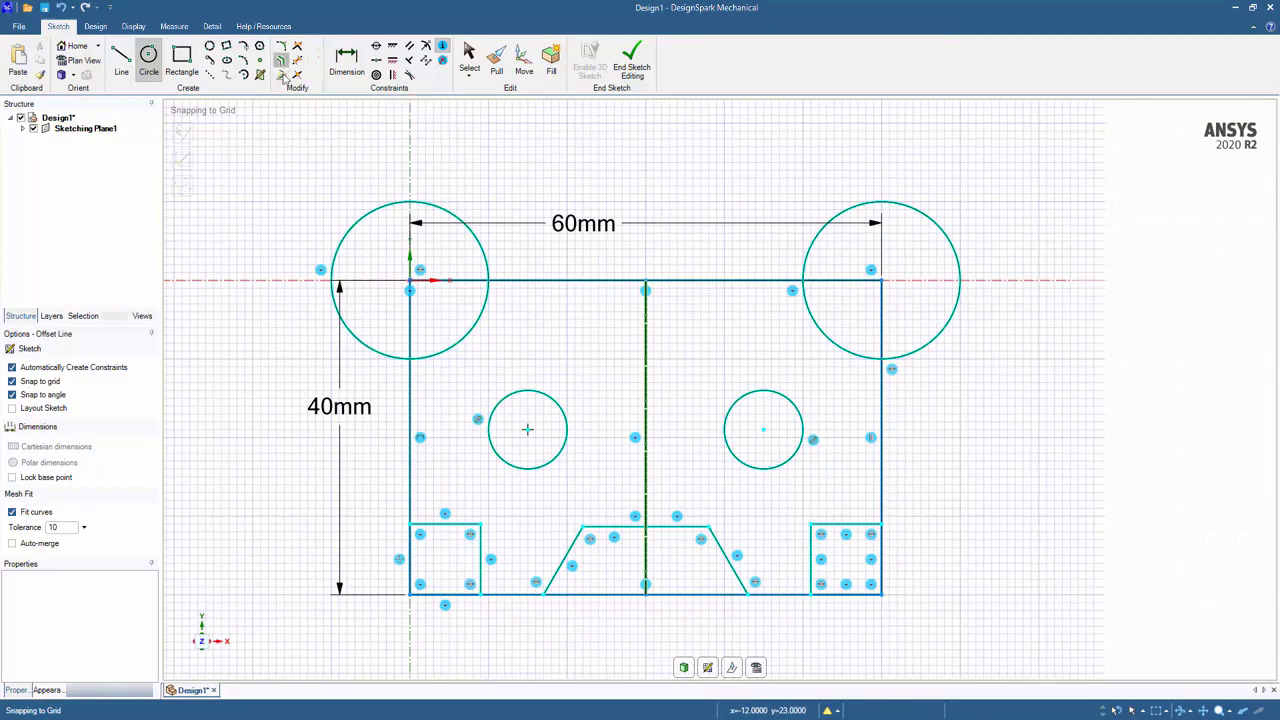
left_click(372, 212)
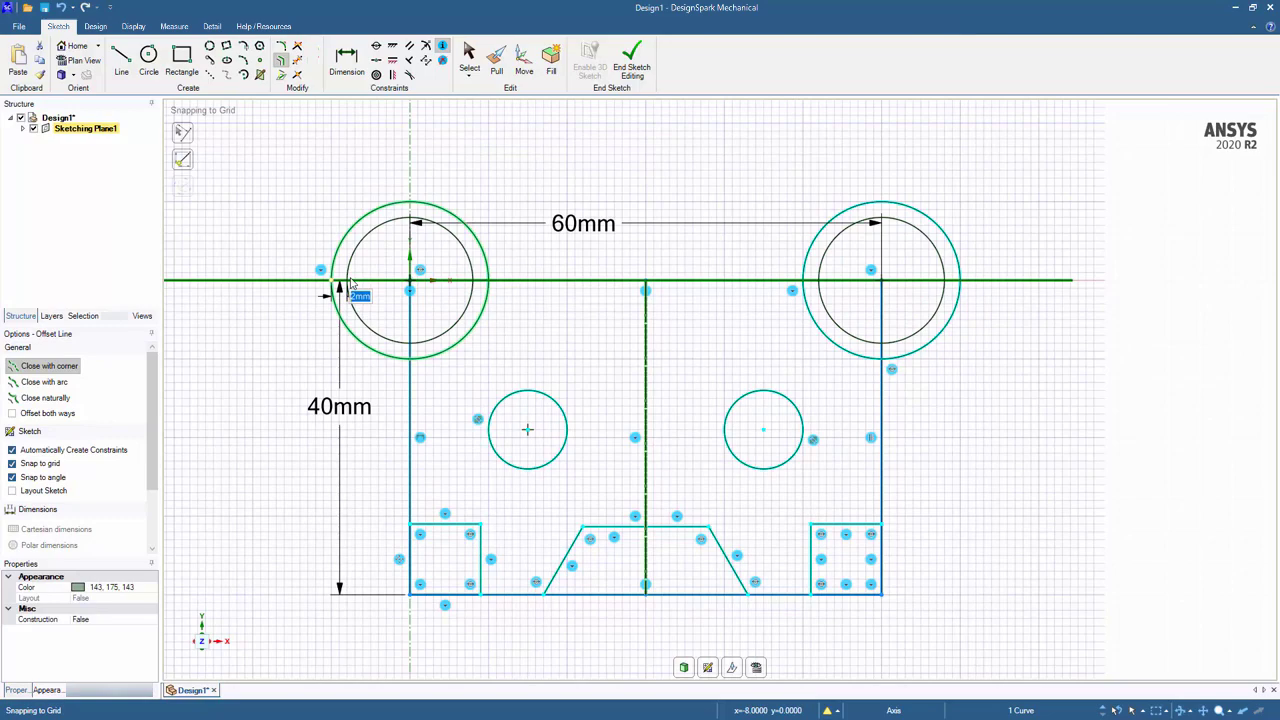
type("3")
key("Return")
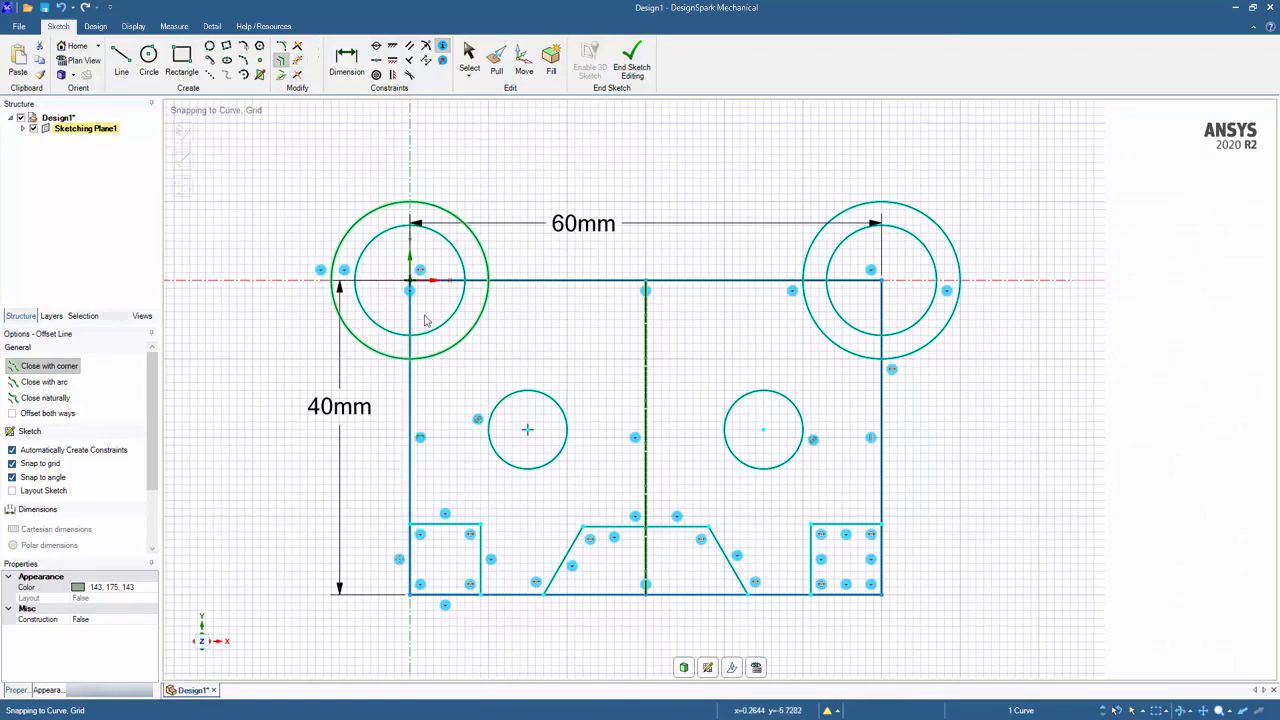
Trim away the segments of the rectangle's side and upper edges that lie inside the corner circles.
left_click(297, 62)
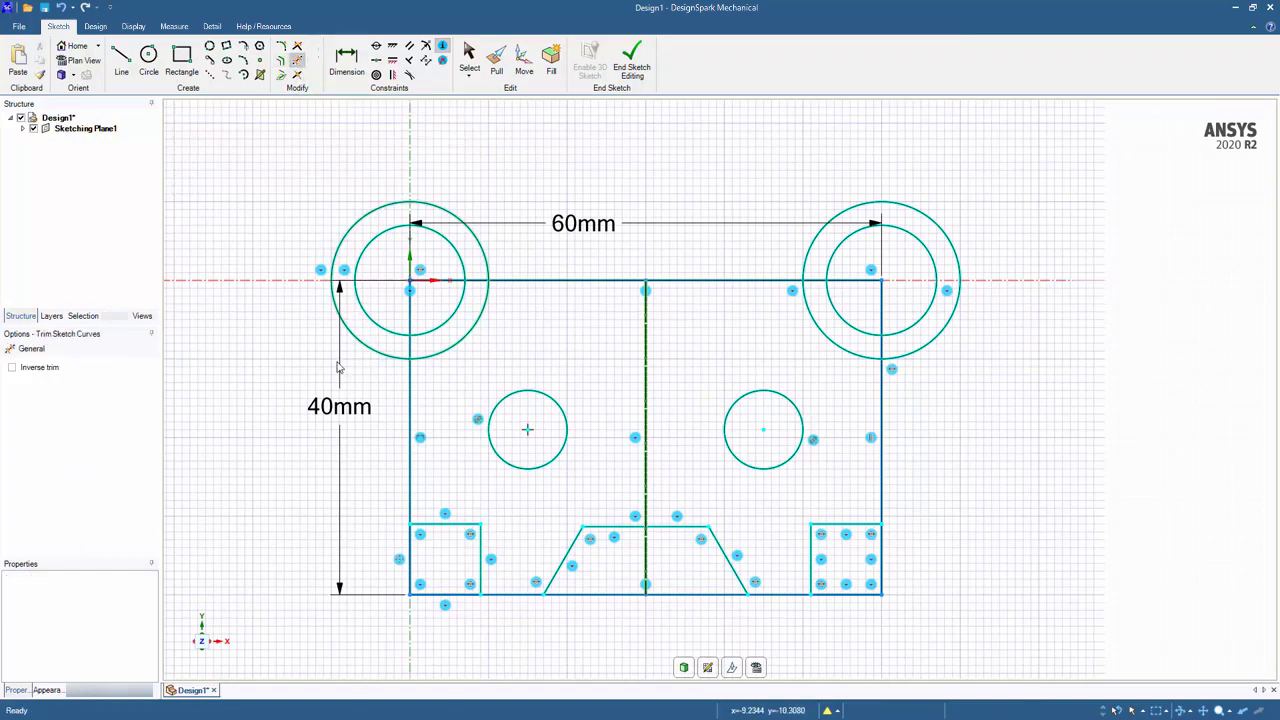
left_click(412, 315)
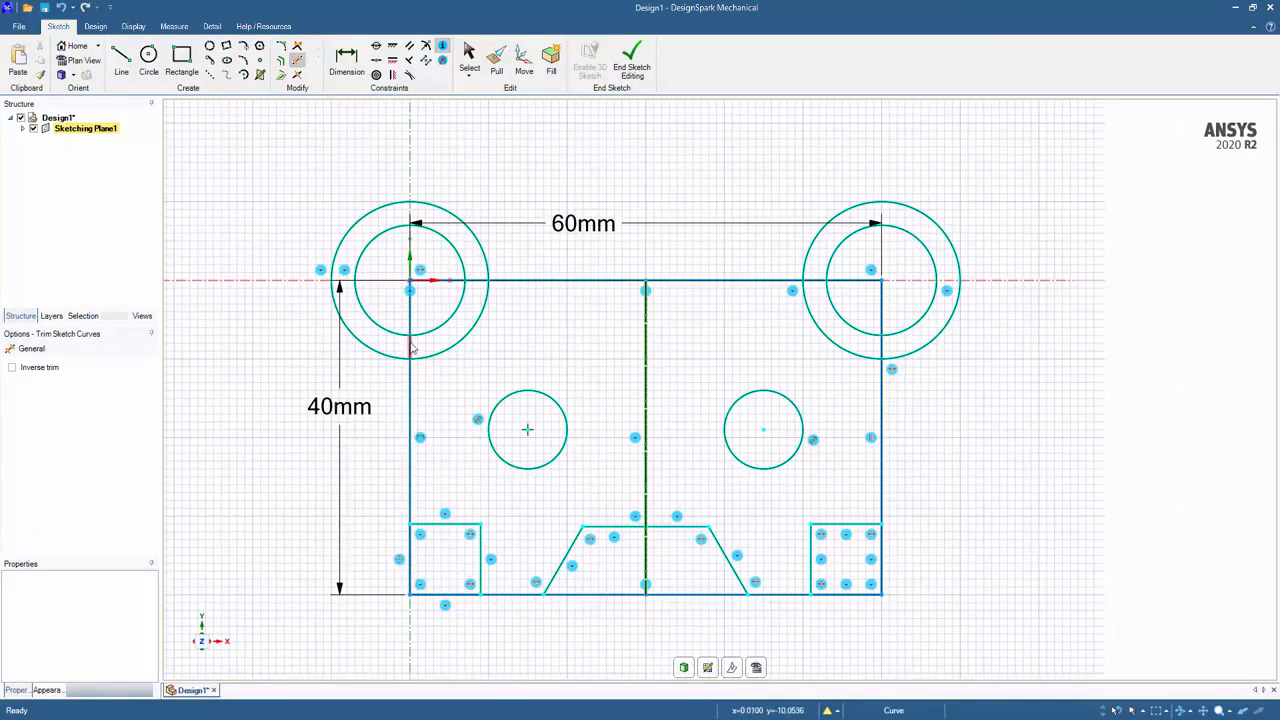
key("ctrl+z")
left_click(414, 303)
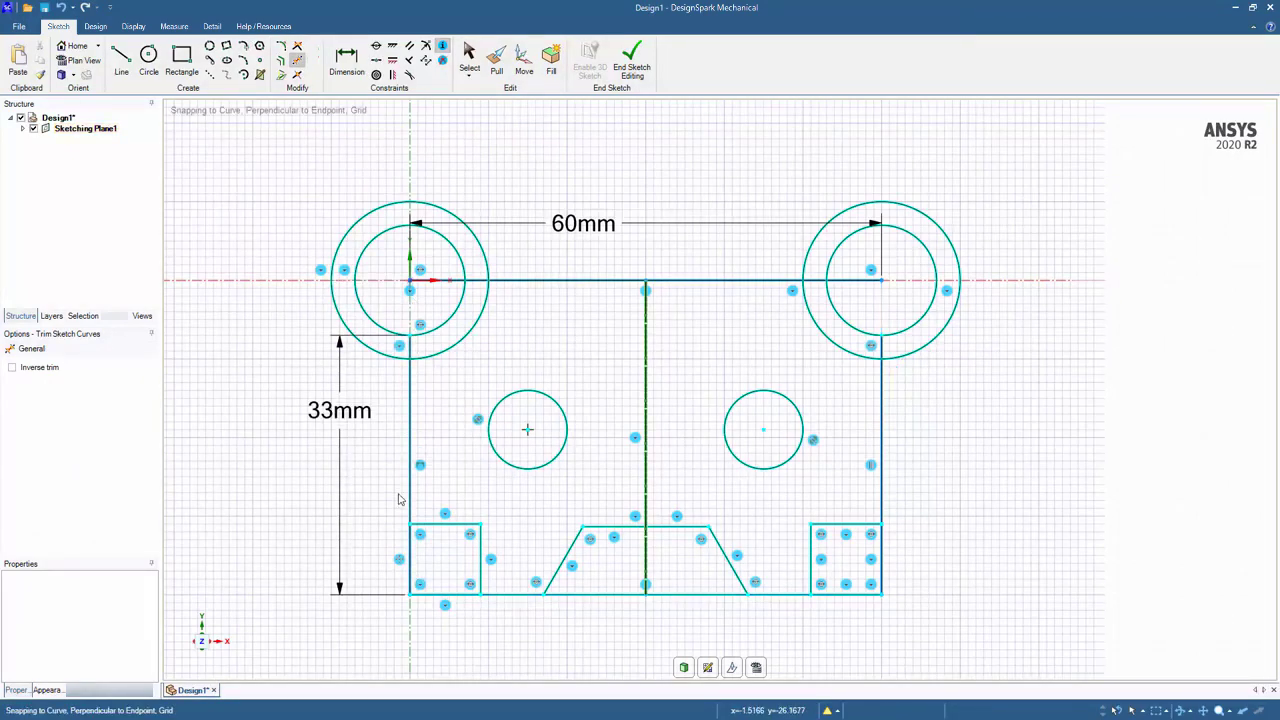
left_click(412, 347)
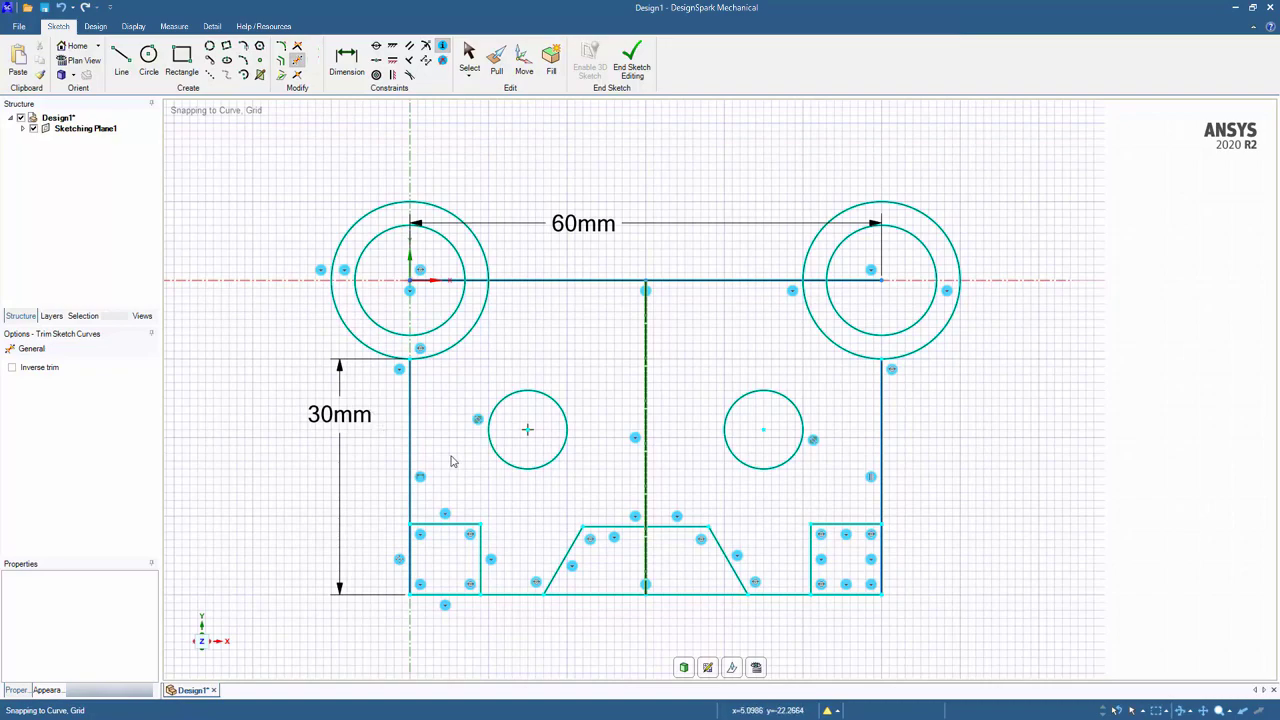
left_click(441, 284)
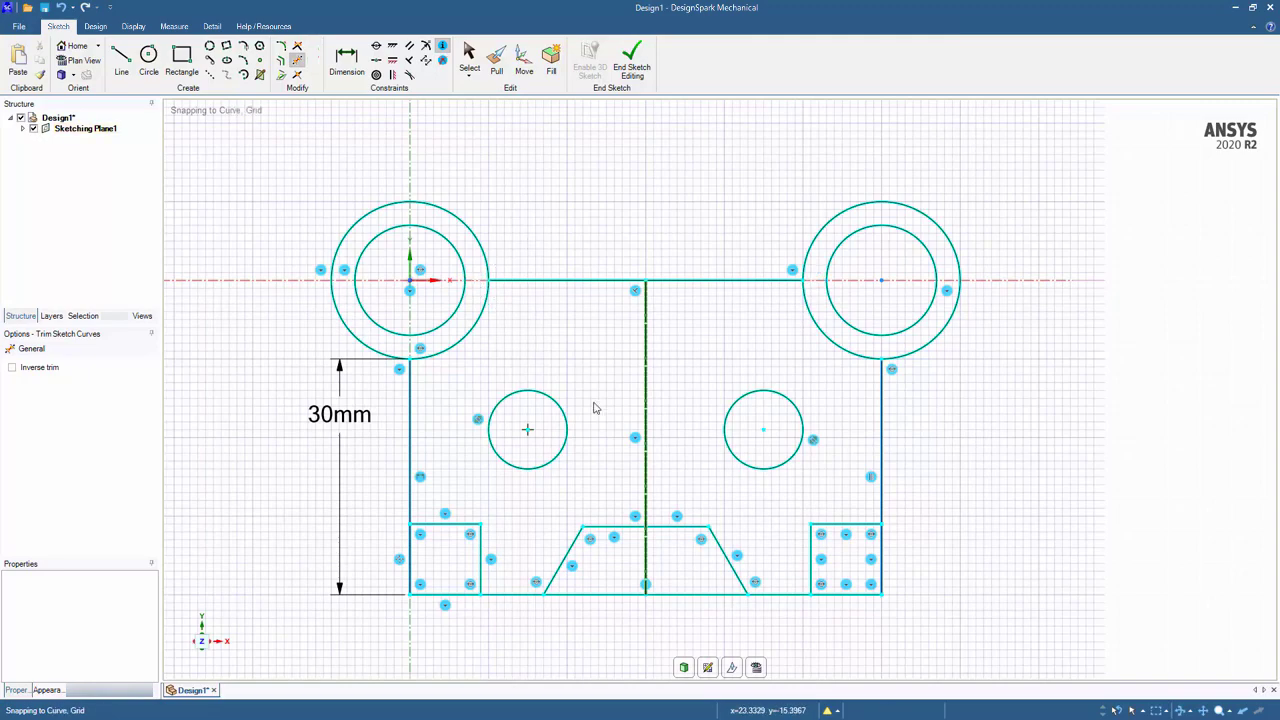
key("Escape")
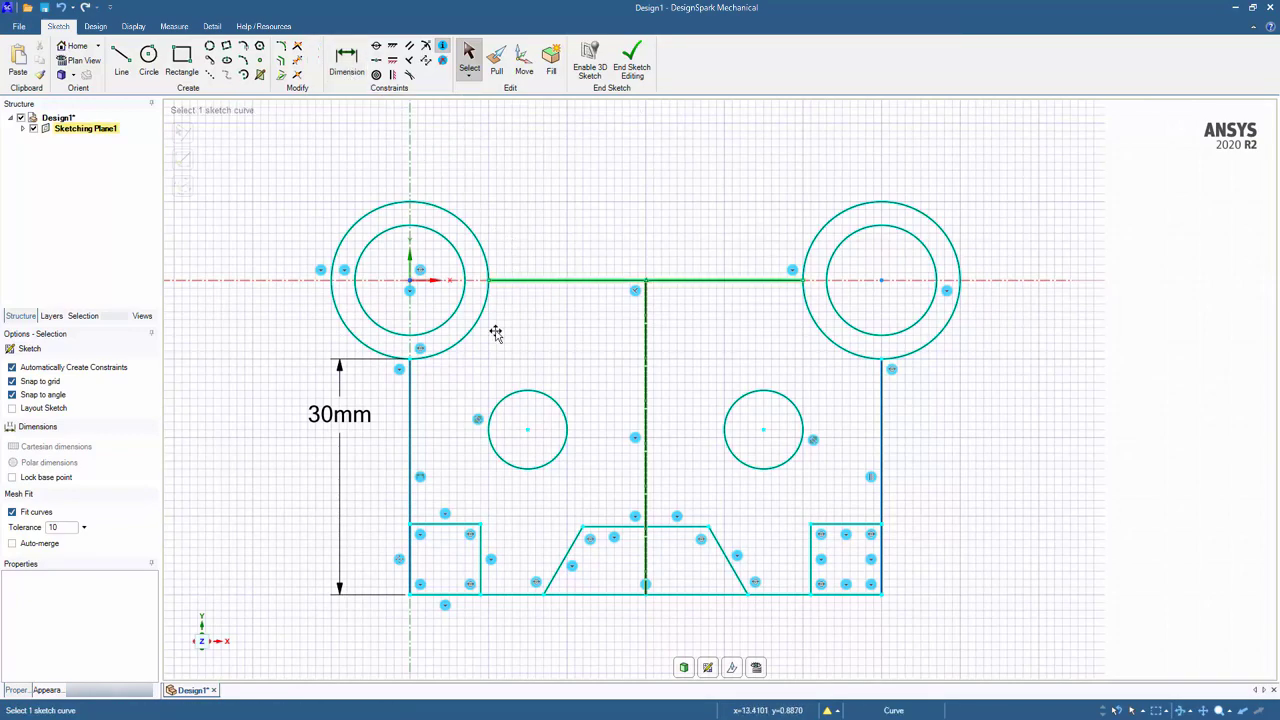
left_click(883, 523)
key("Escape")
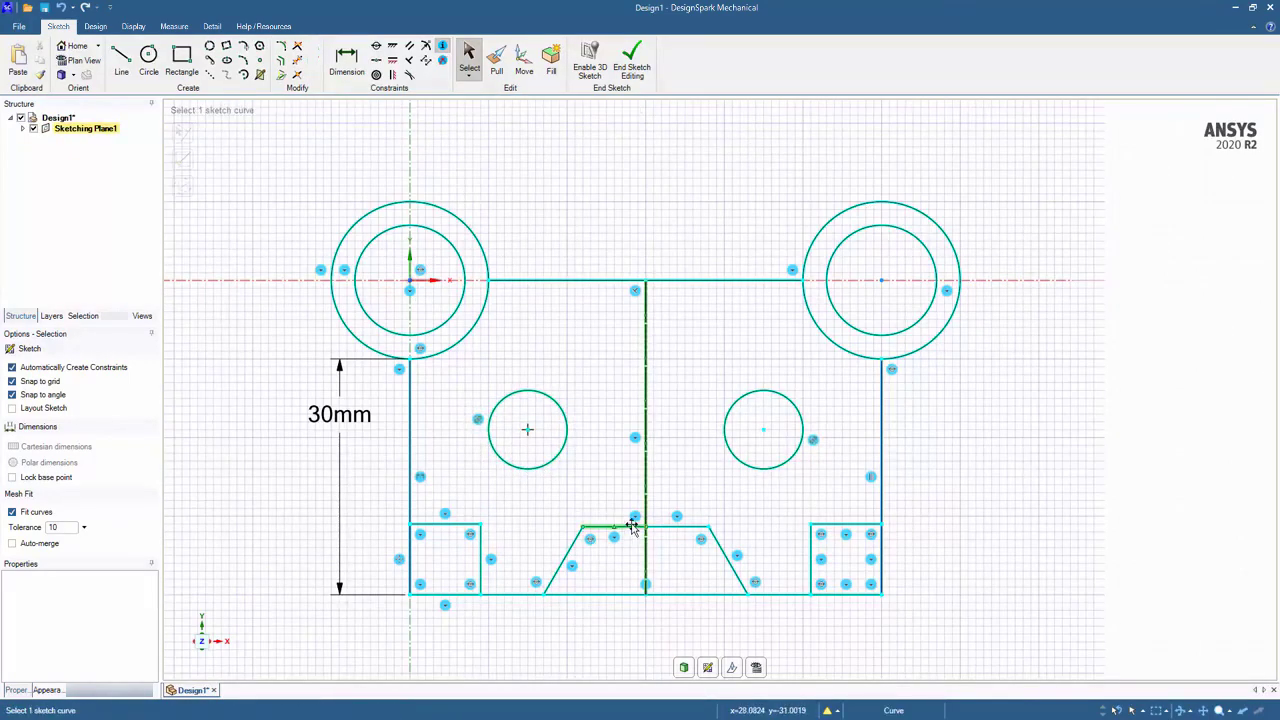
left_click(567, 556)
key("Escape")
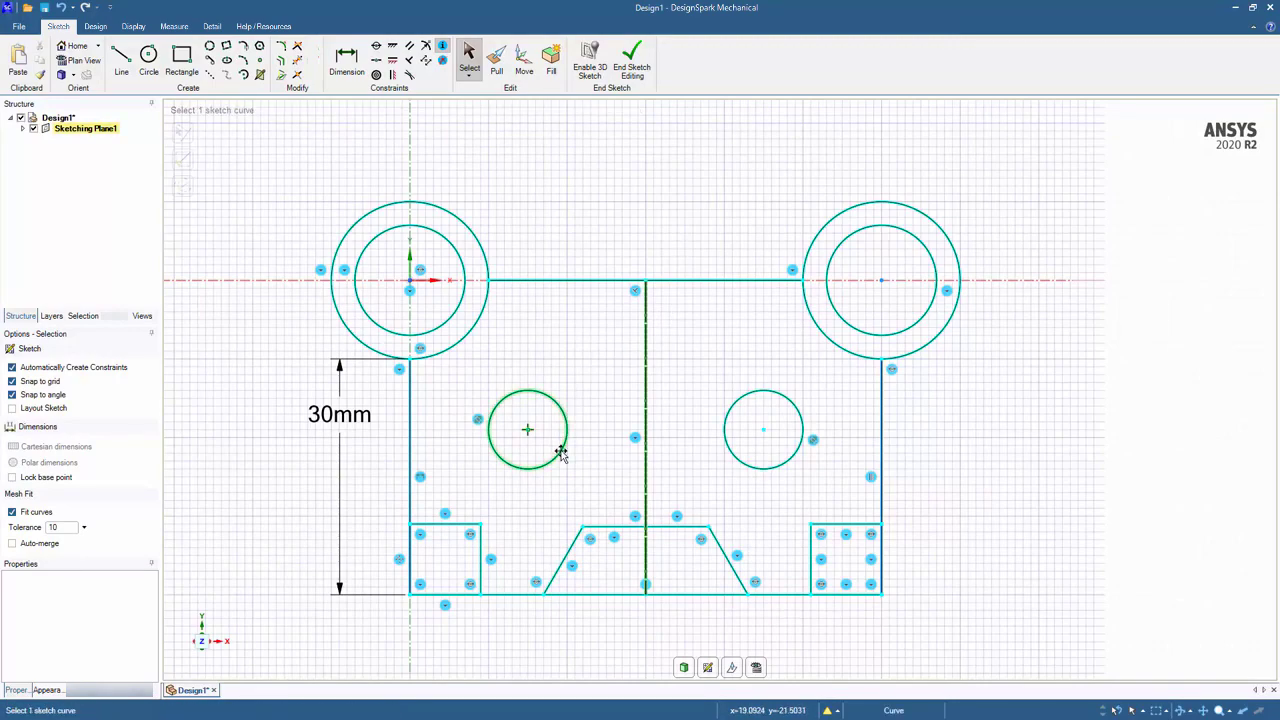
left_click(612, 527)
key("Escape")
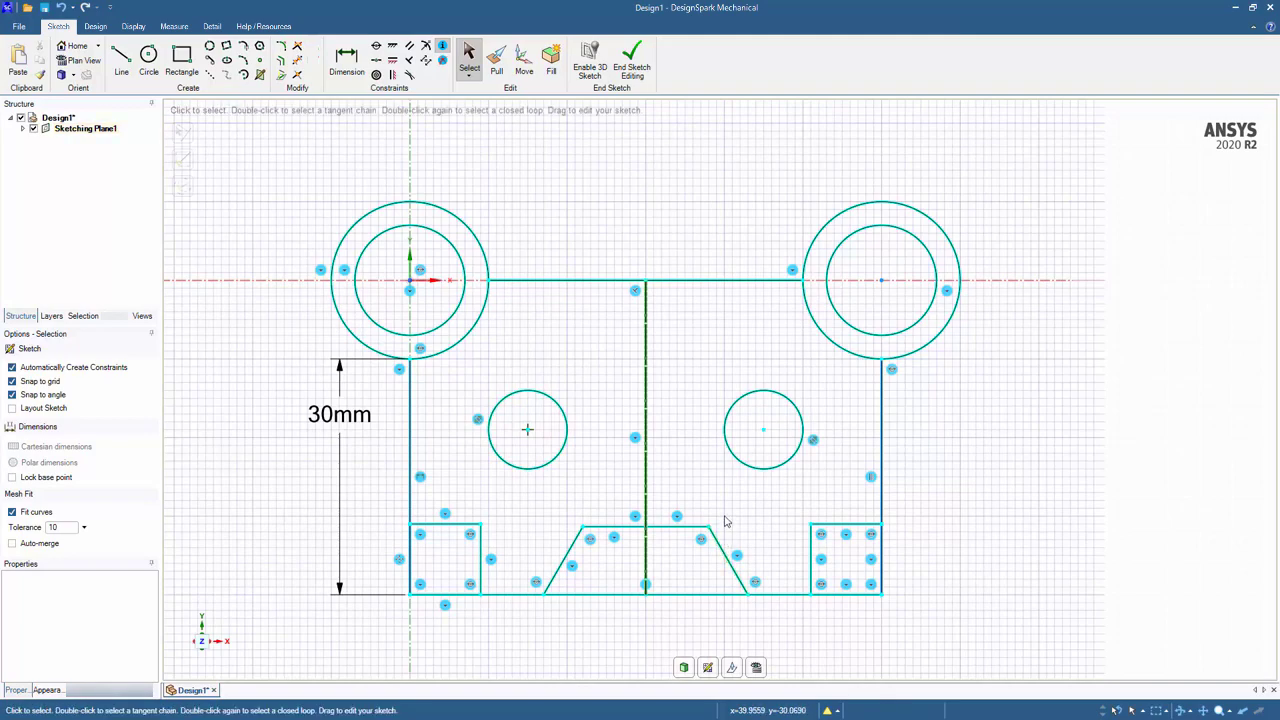
Dimension the full length of the rectangle's lower edge, placed beneath the sketch, and set it to 80 mm.
left_click(350, 62)
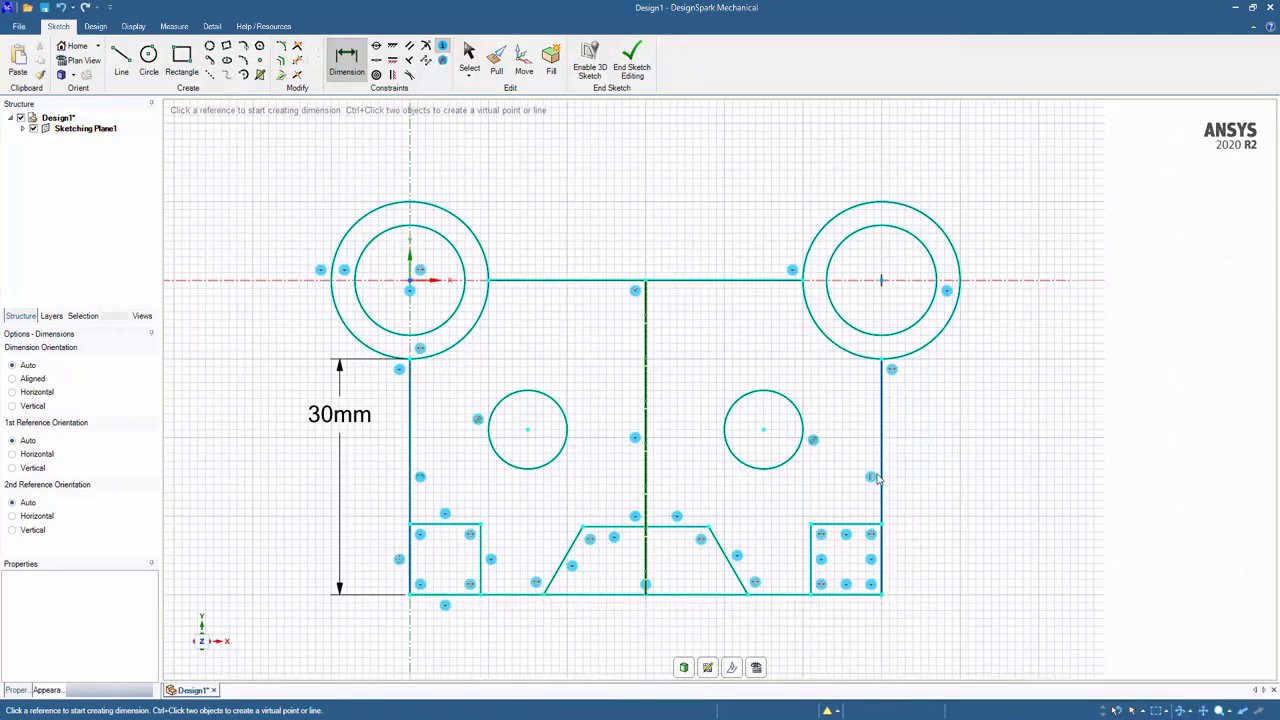
left_click(797, 594)
middle_click_drag(735, 641, 751, 571, "shift")
left_click(838, 643)
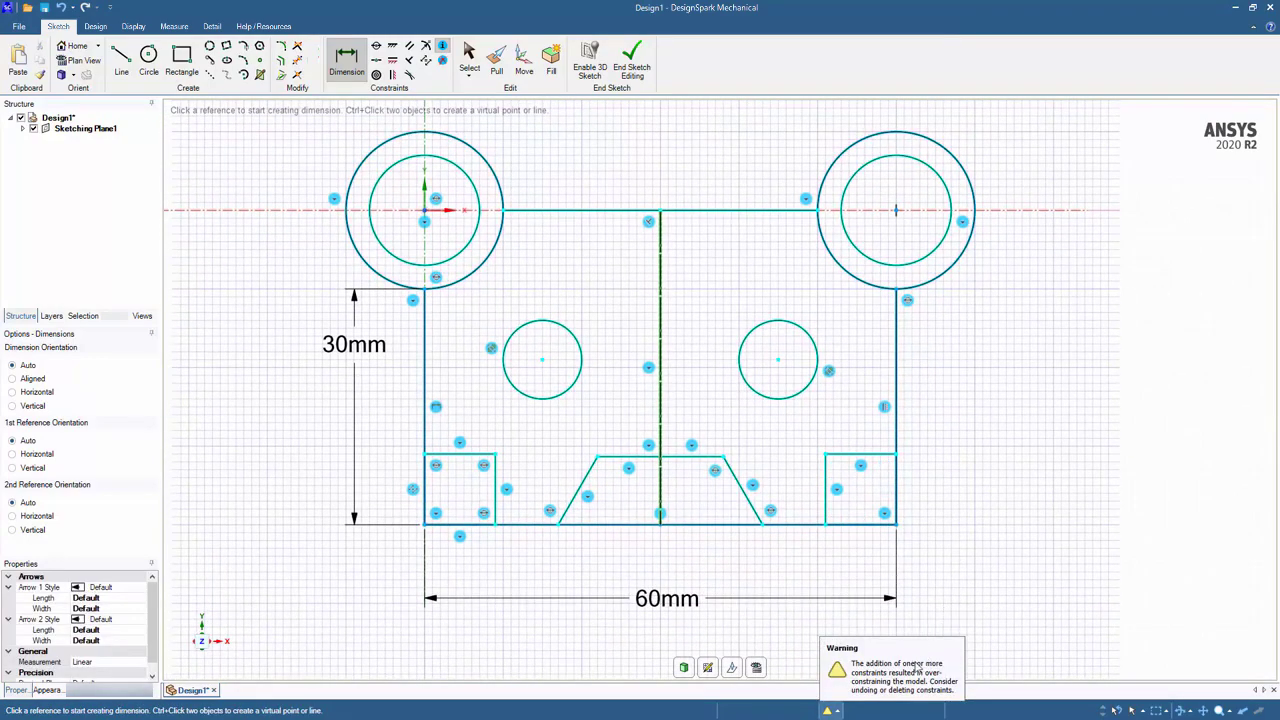
double_click(658, 604)
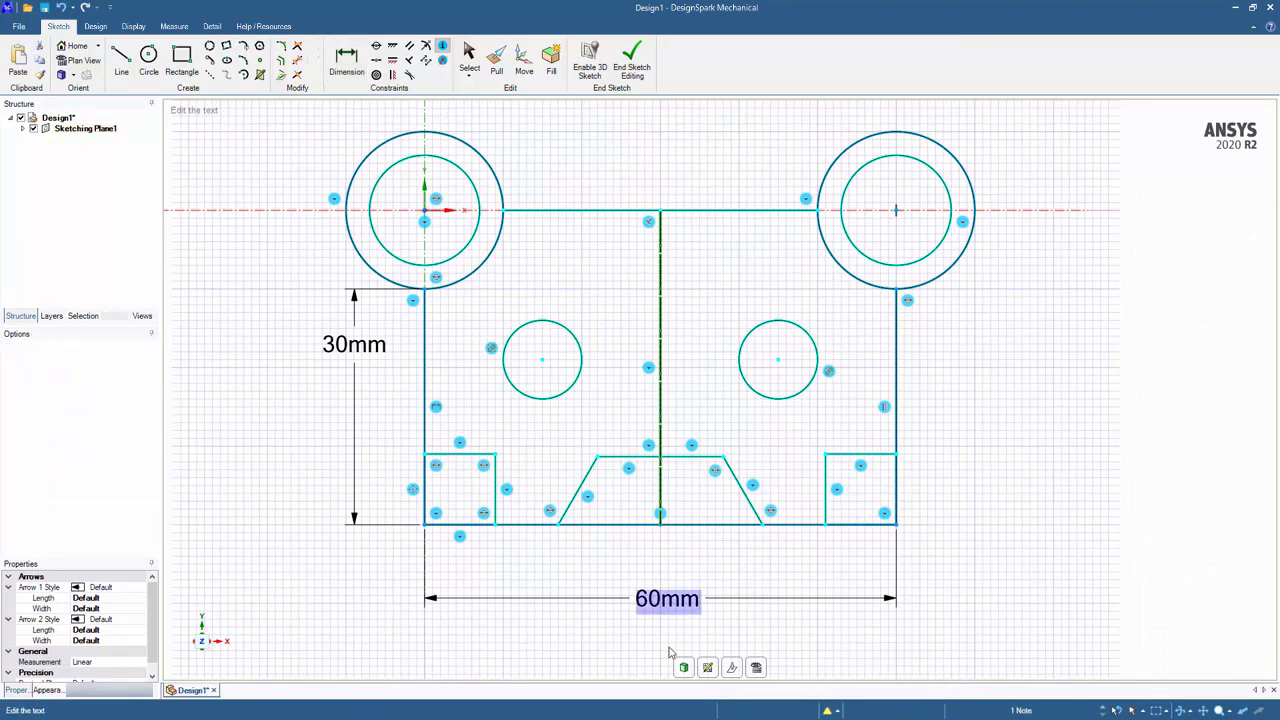
type("80")
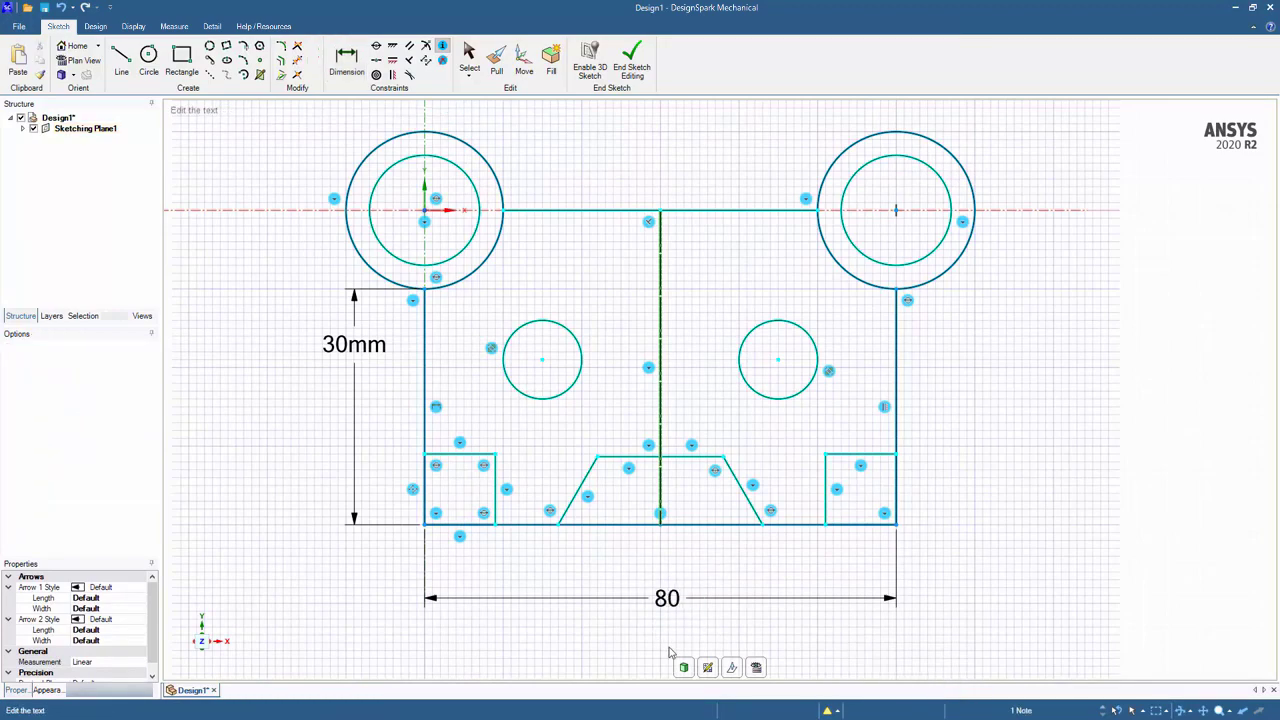
key("Return")
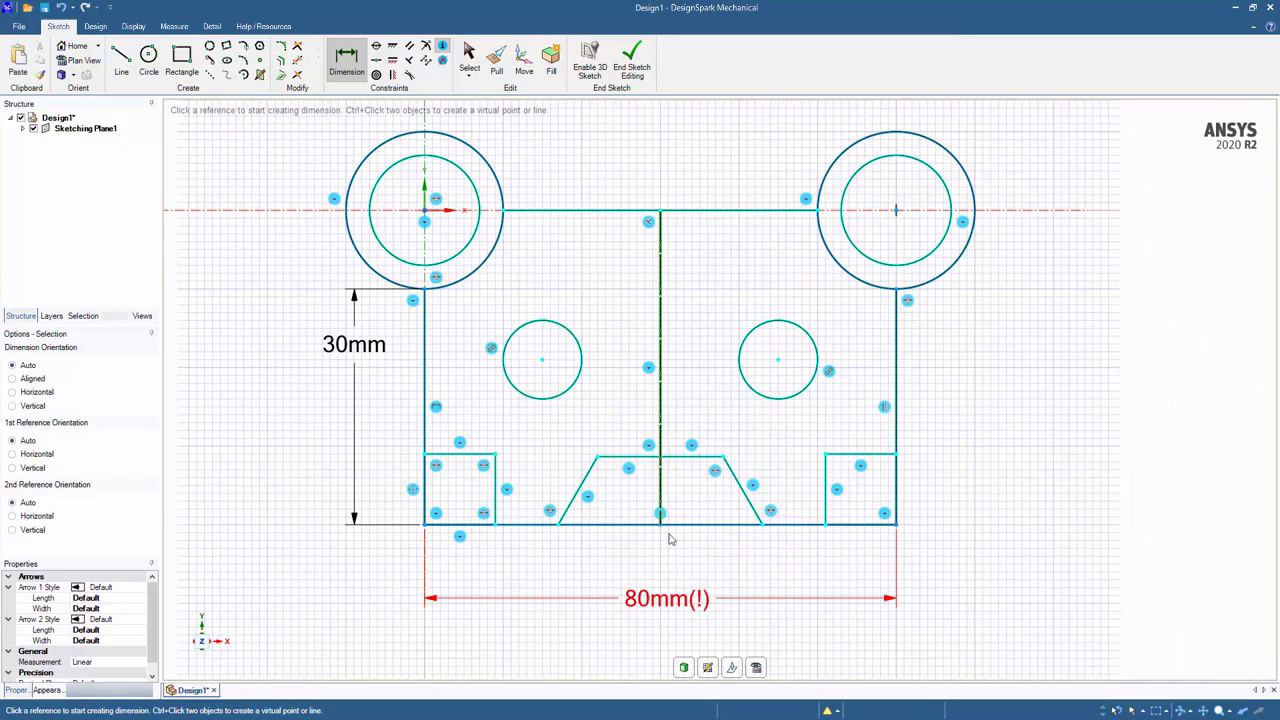
Delete the Fixed constraint from the vertical mirror line.
key("Escape")
left_click(661, 390)
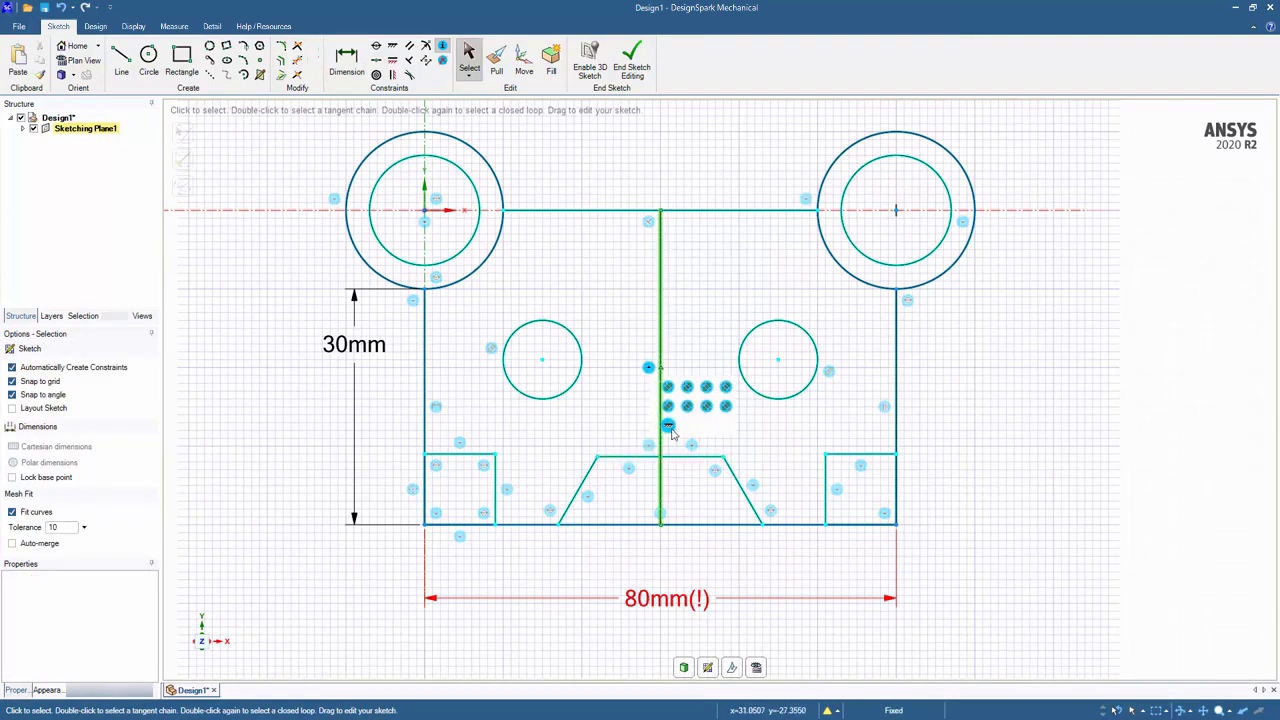
left_click(661, 414)
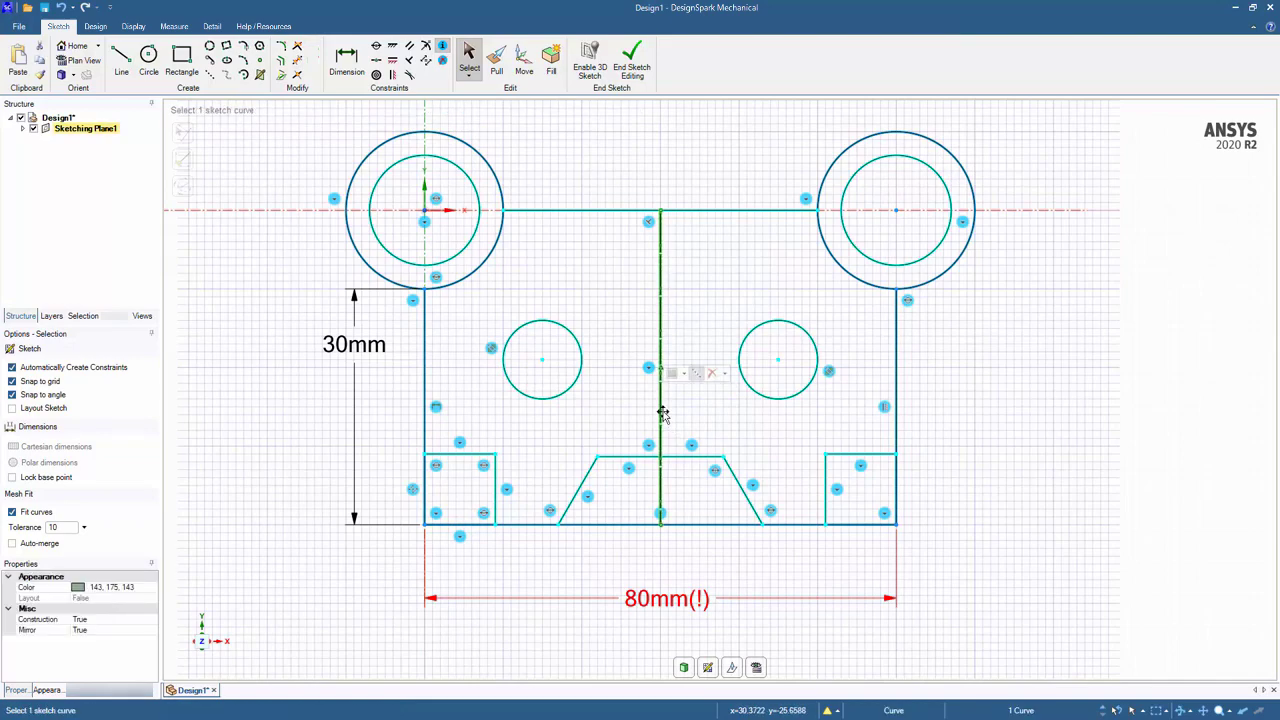
left_click(716, 373)
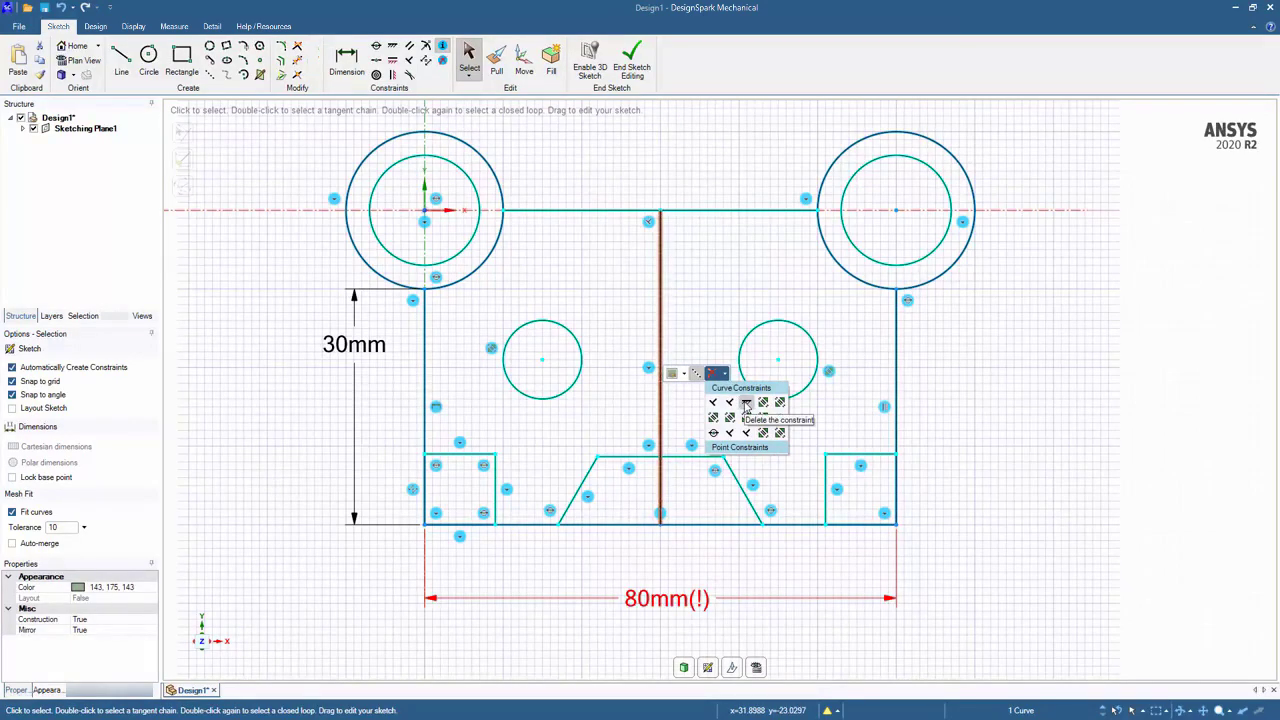
left_click(746, 404)
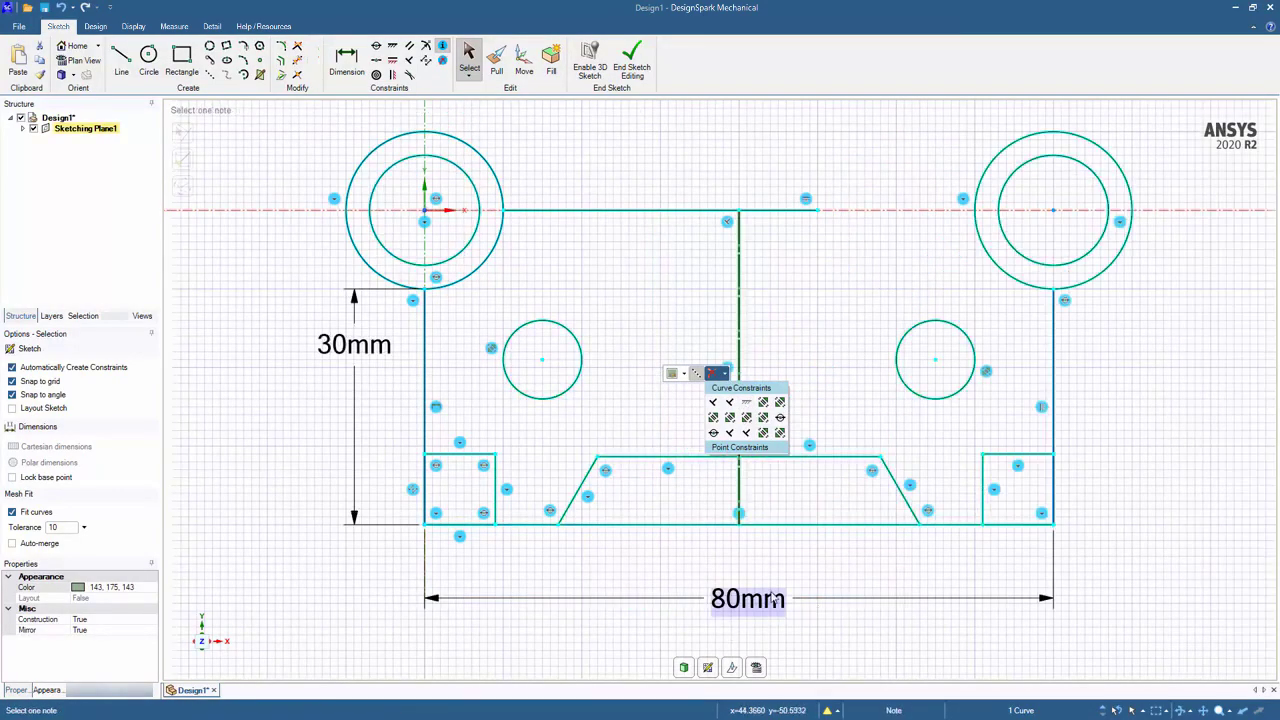
left_click(871, 578)
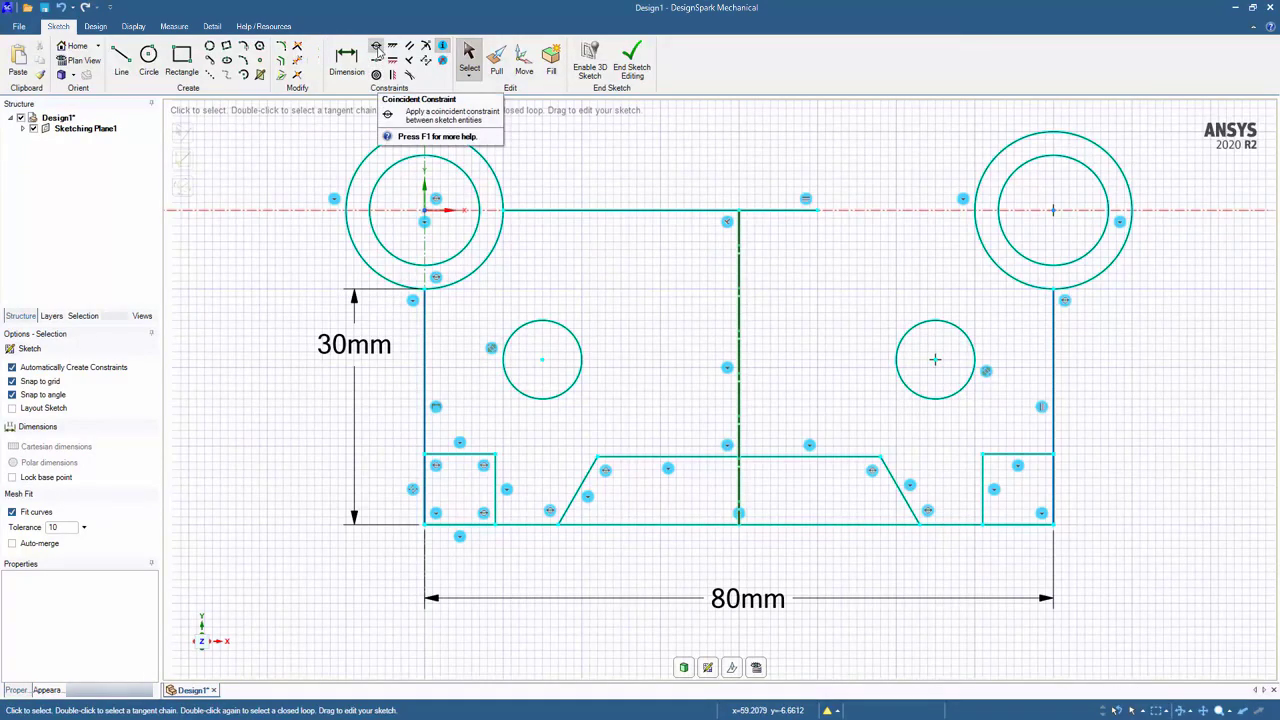
Make the upper edge's loose end coincident with the outer circle at the corner opposite the origin.
left_click(377, 47)
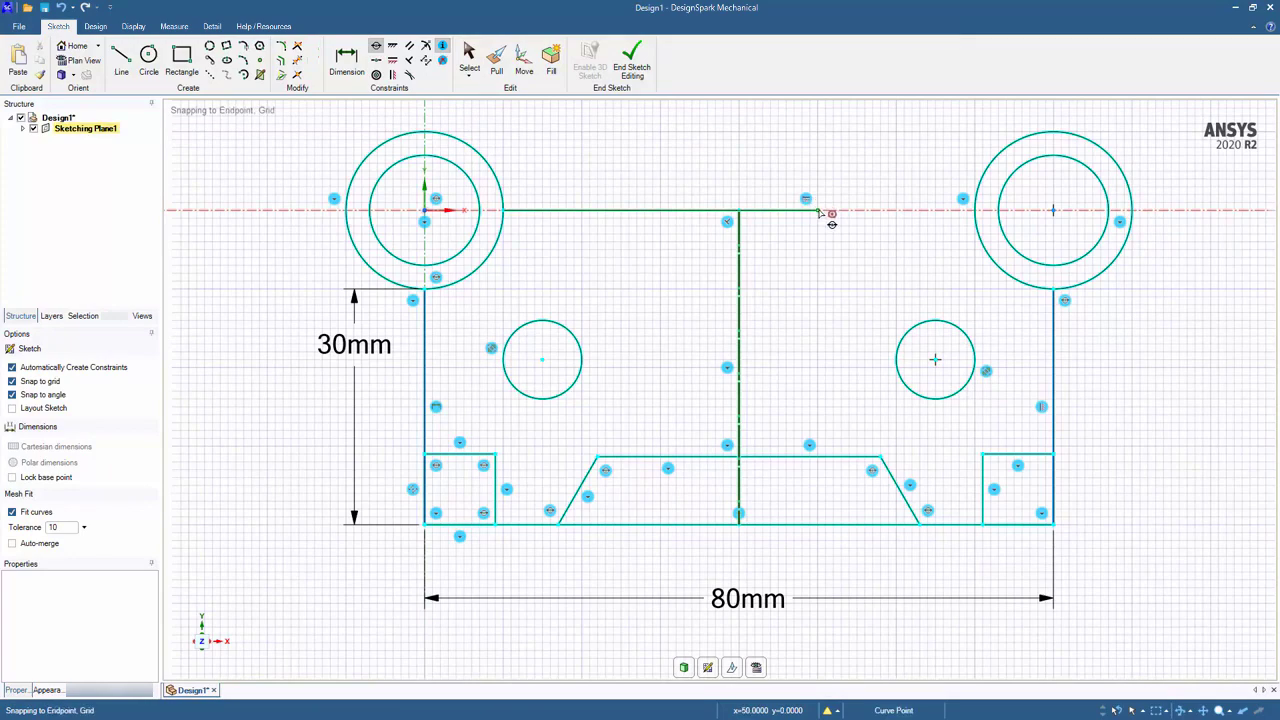
left_click(818, 211)
left_click(976, 218)
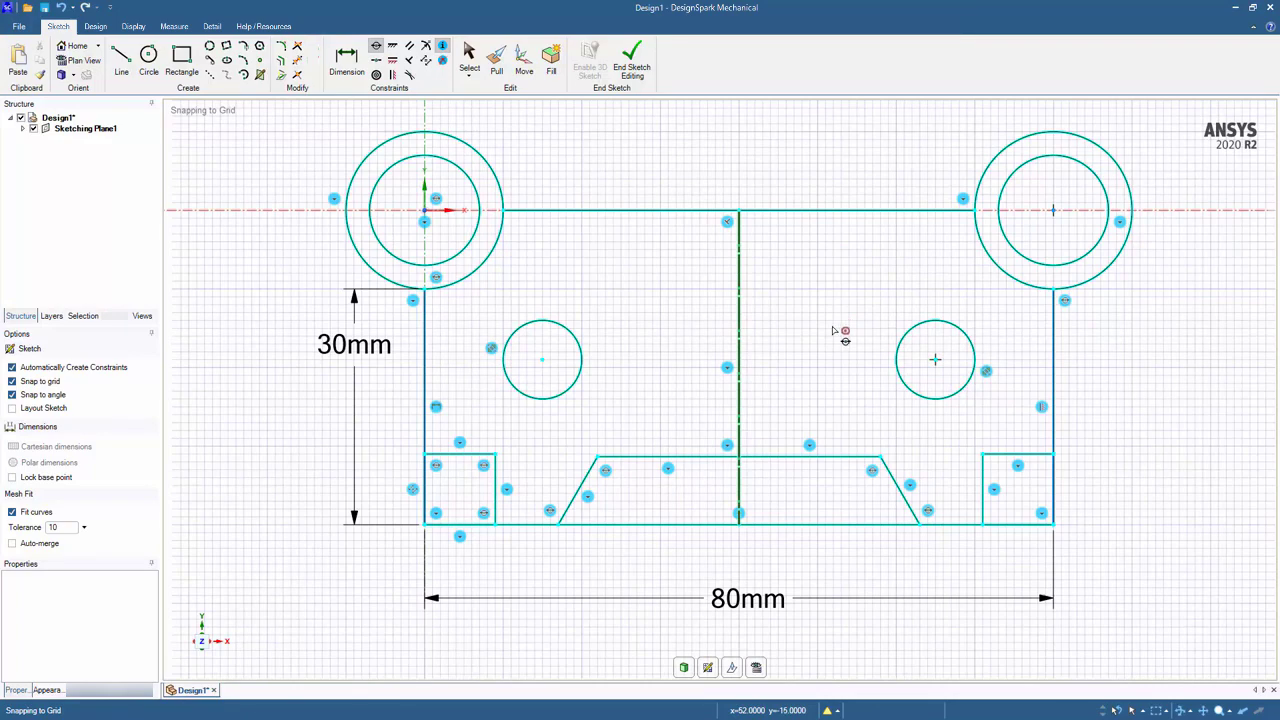
key("Escape")
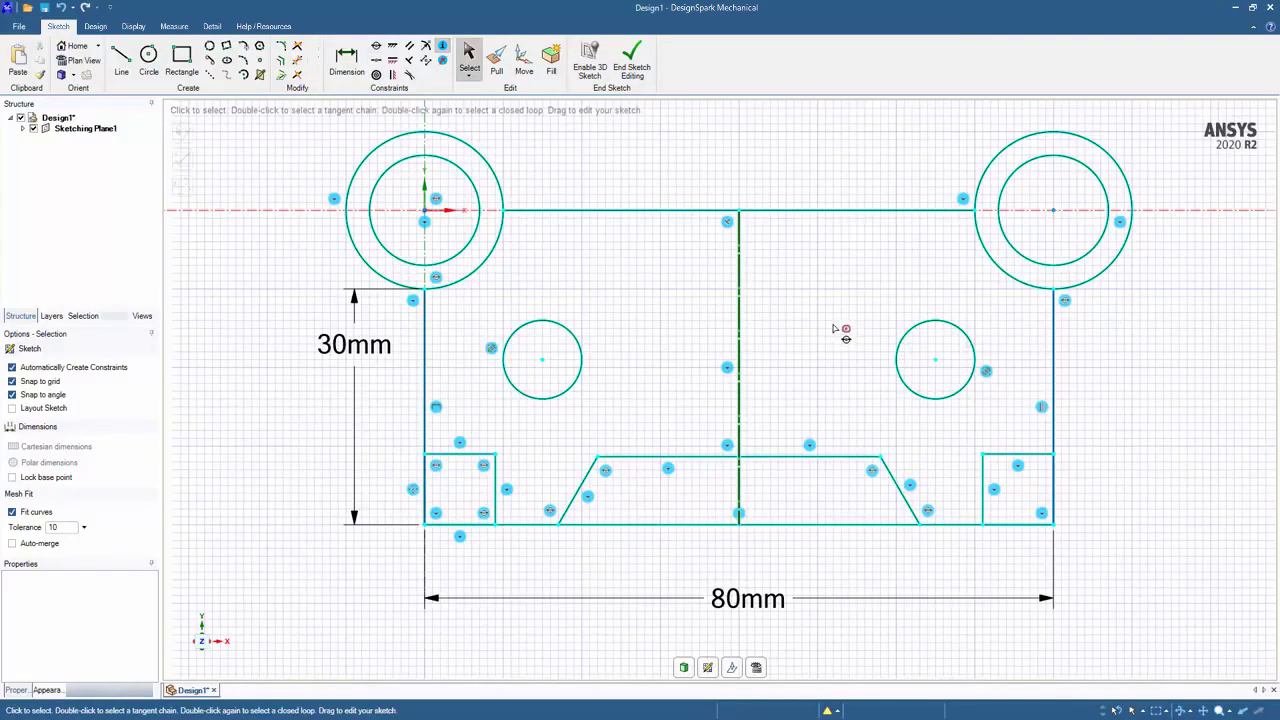
Dimension the vertical distance between the rectangle's lower and upper edges, placed beside the corner opposite the origin.
scroll(834, 320, "down", 2)
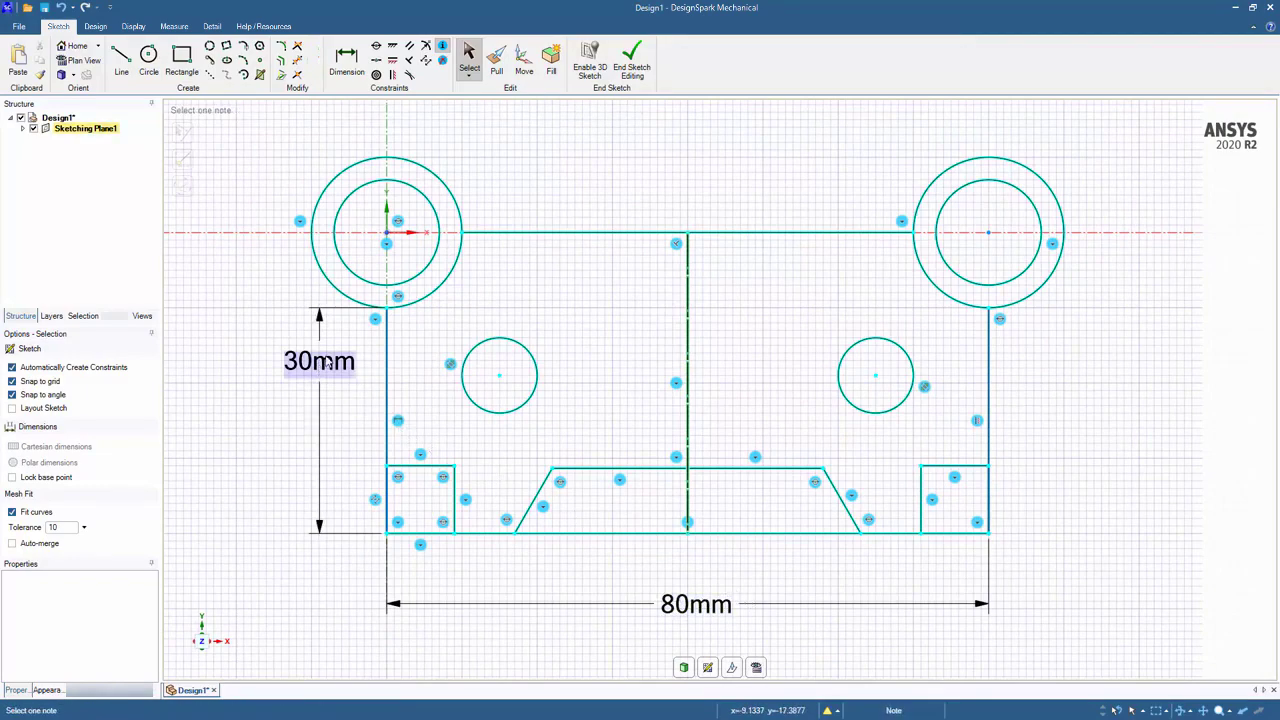
left_click(346, 60)
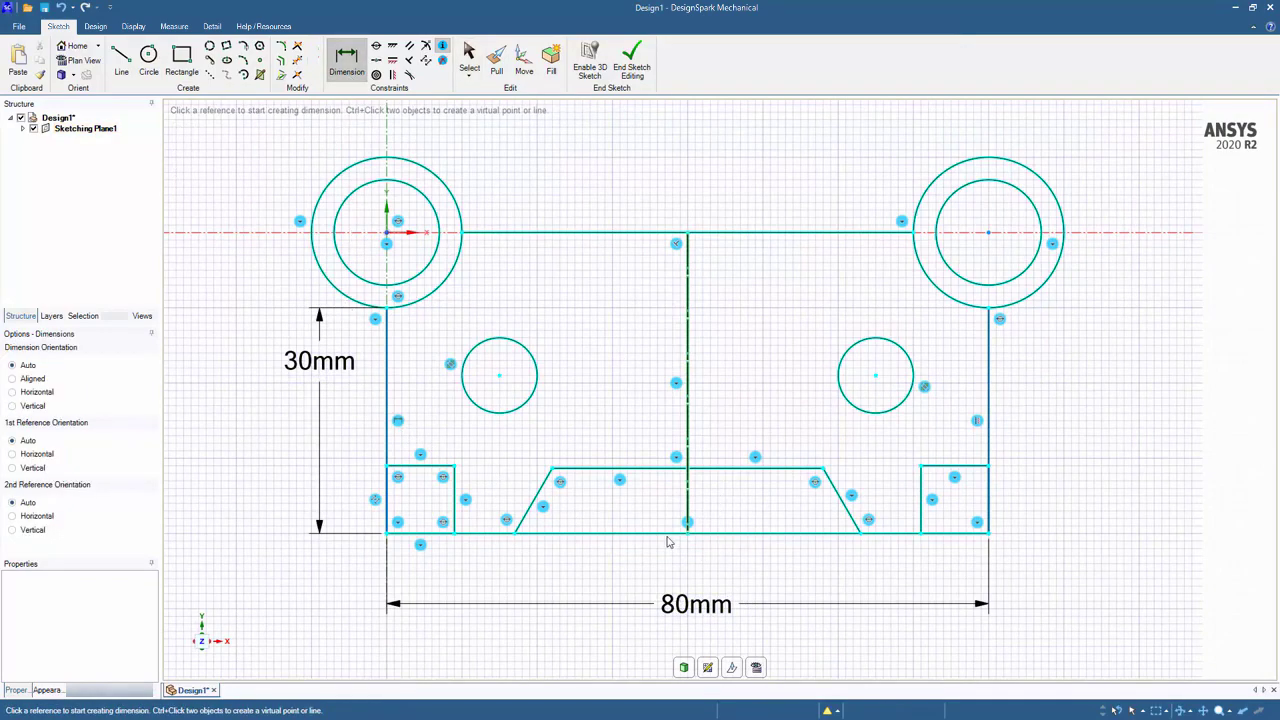
left_click(668, 535)
left_click(632, 234)
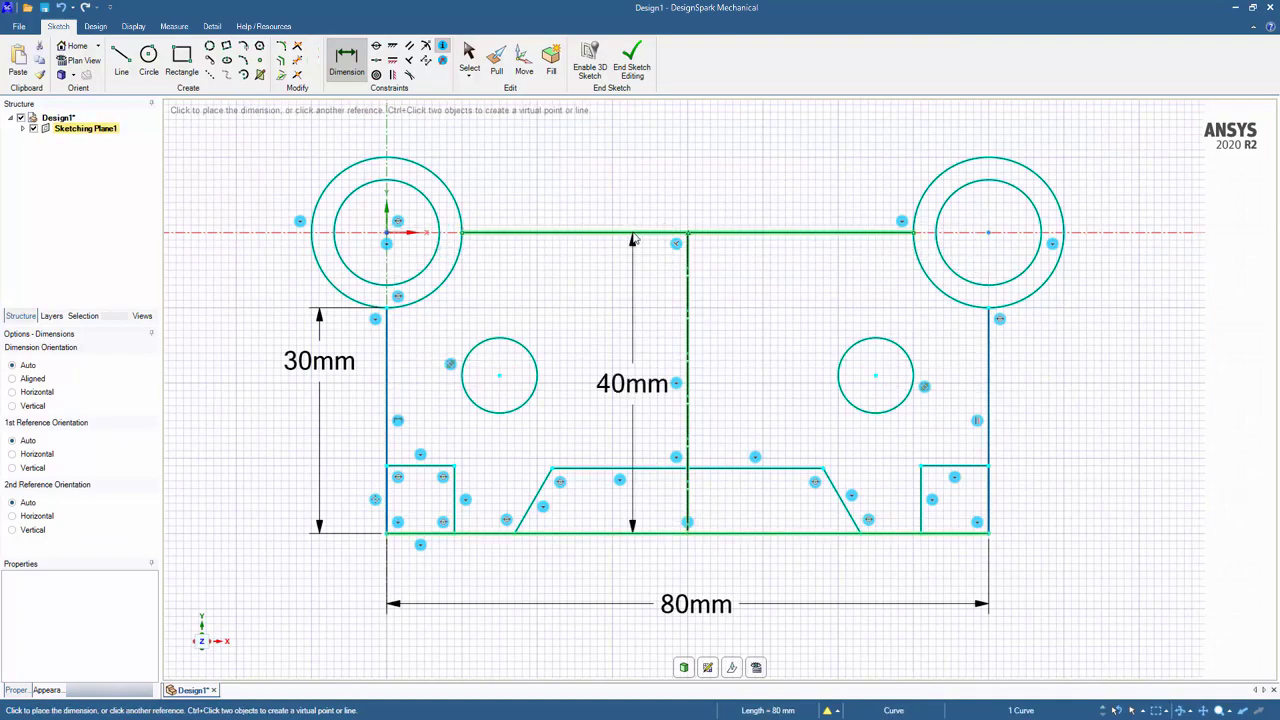
left_click(1158, 420)
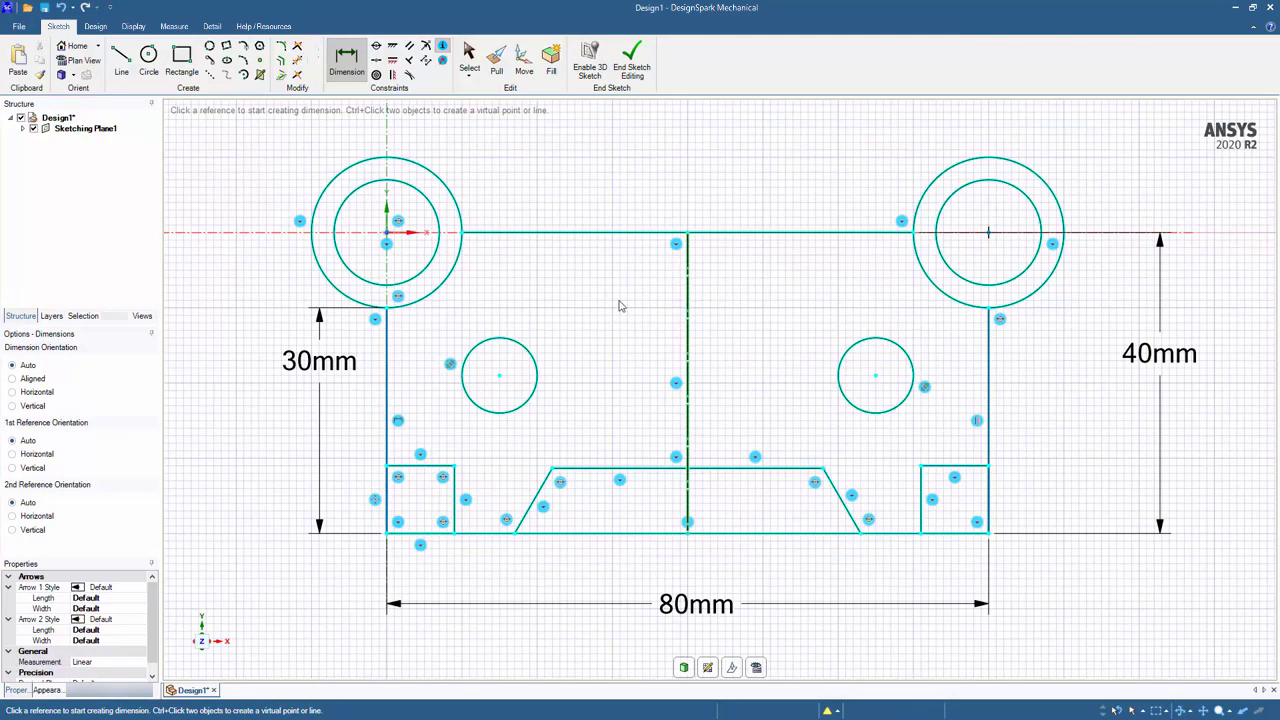
key("Escape")
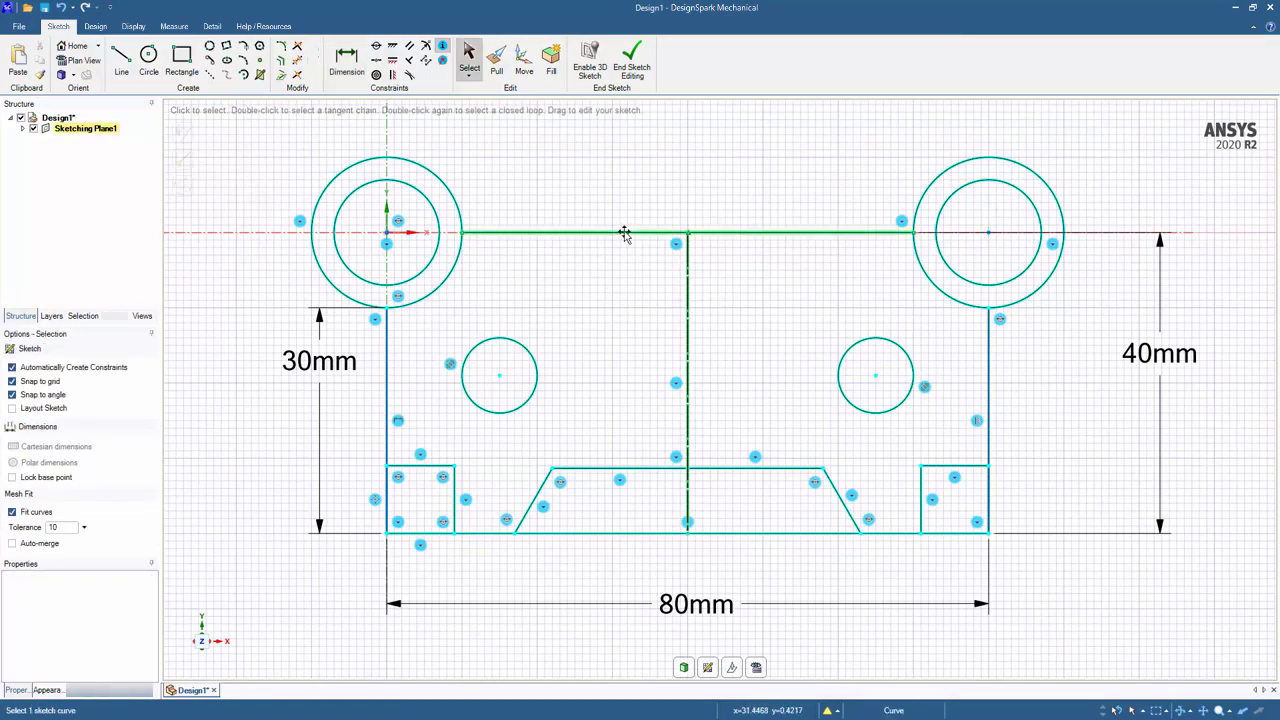
Make the upper edge's end nearest the origin coincident with the origin's outer circle, and apply a Fixed constraint to that edge.
mouse_move(624, 234)
left_mouse_down()
mouse_move(626, 218)
mouse_move(628, 258)
left_mouse_up()
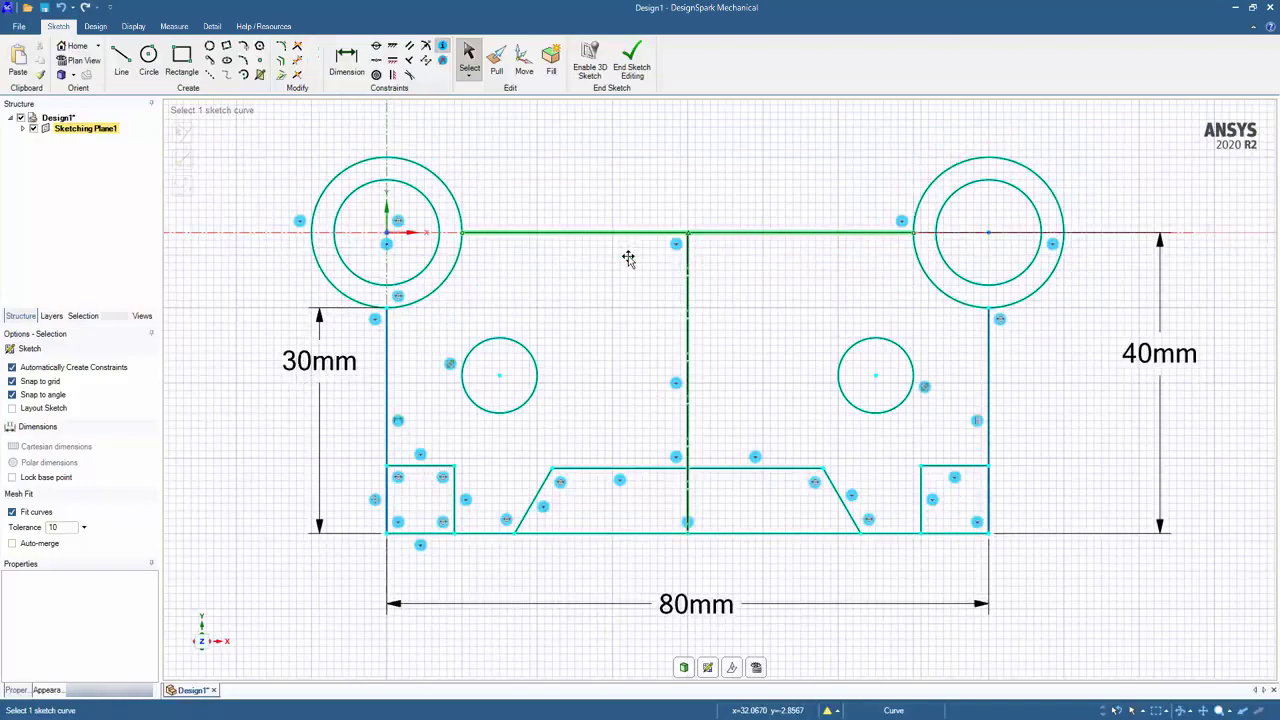
left_click(628, 258)
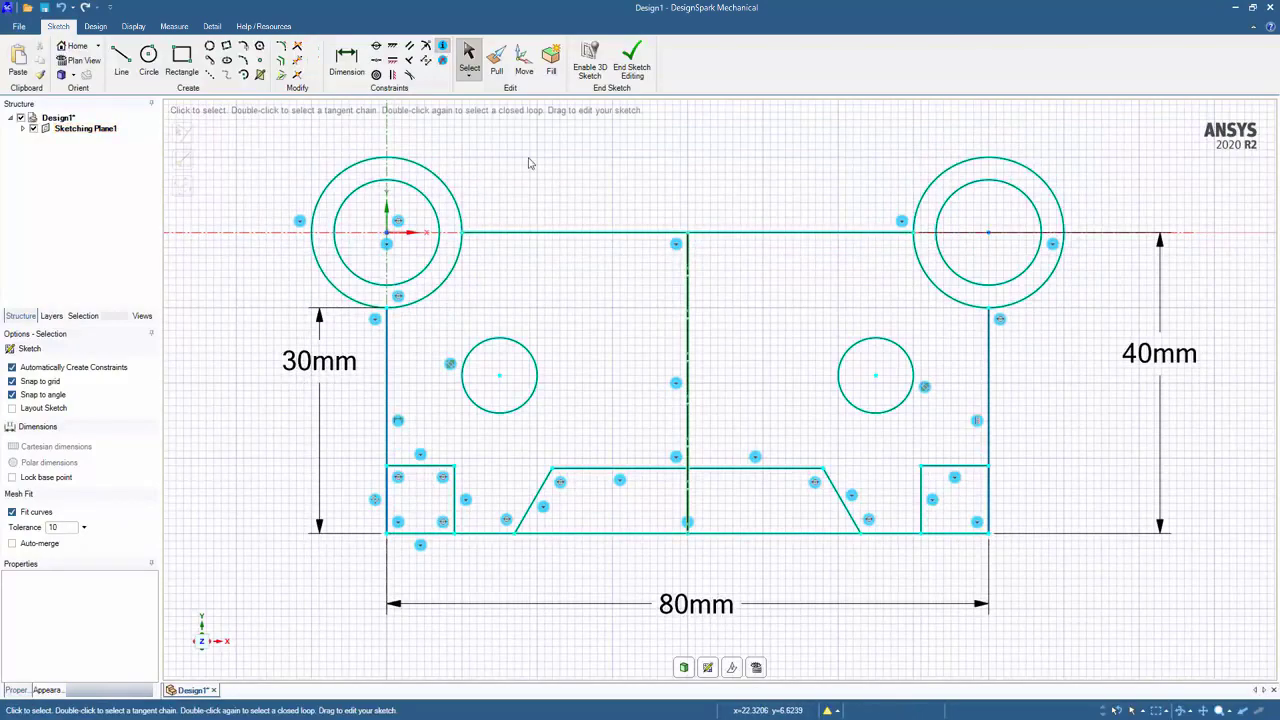
left_click(376, 46)
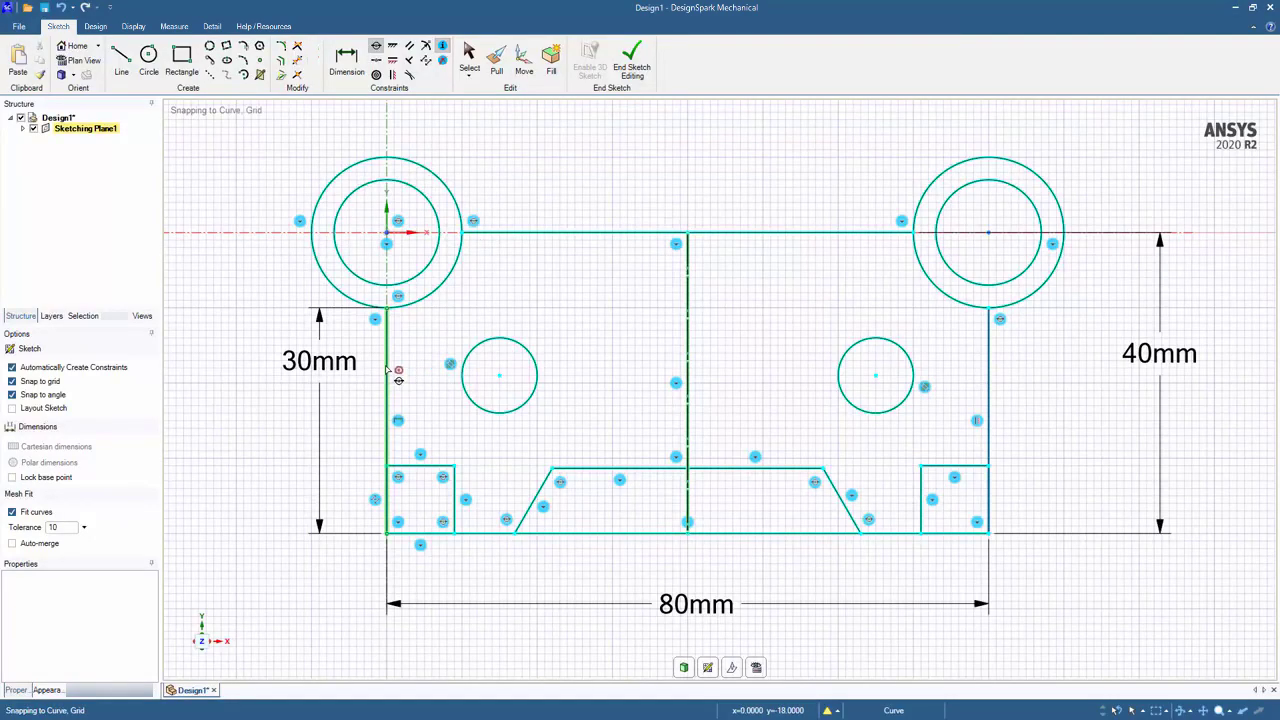
left_click(469, 60)
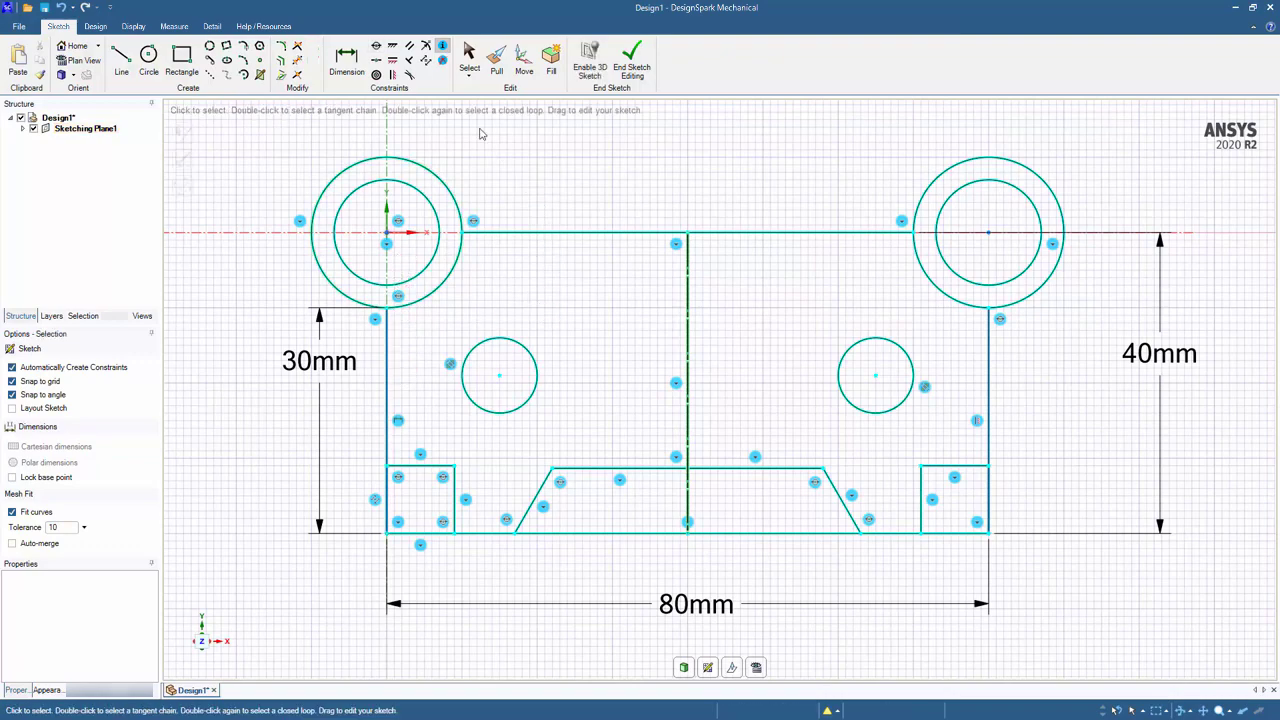
left_click(392, 48)
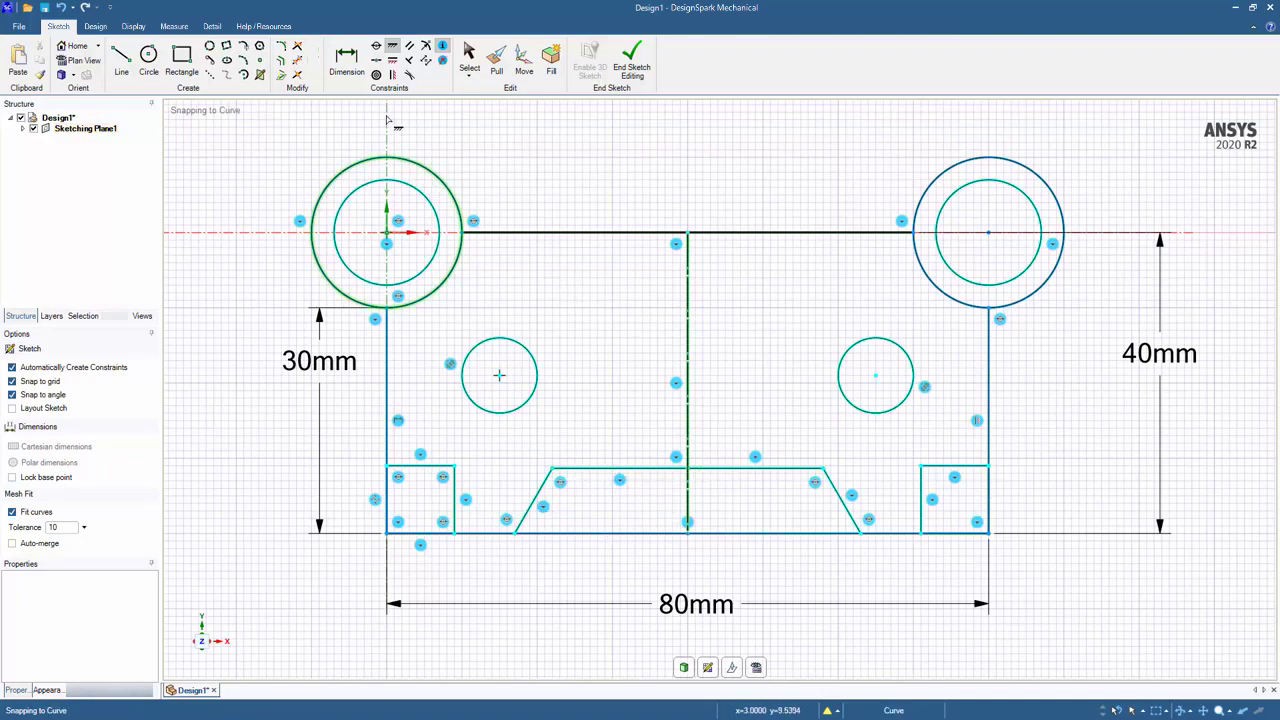
Dimension the gap between the inner and outer circles at the origin, placed above the upper edge.
left_click(347, 62)
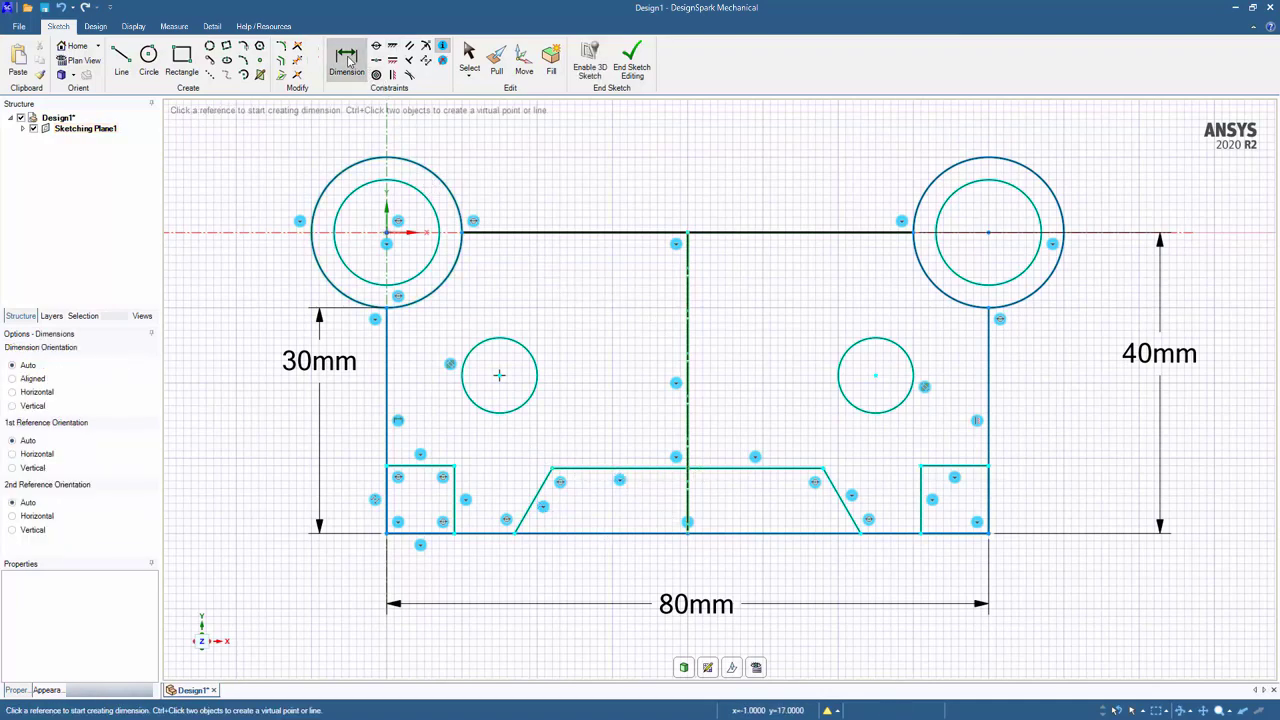
left_click(440, 230)
left_click(455, 200)
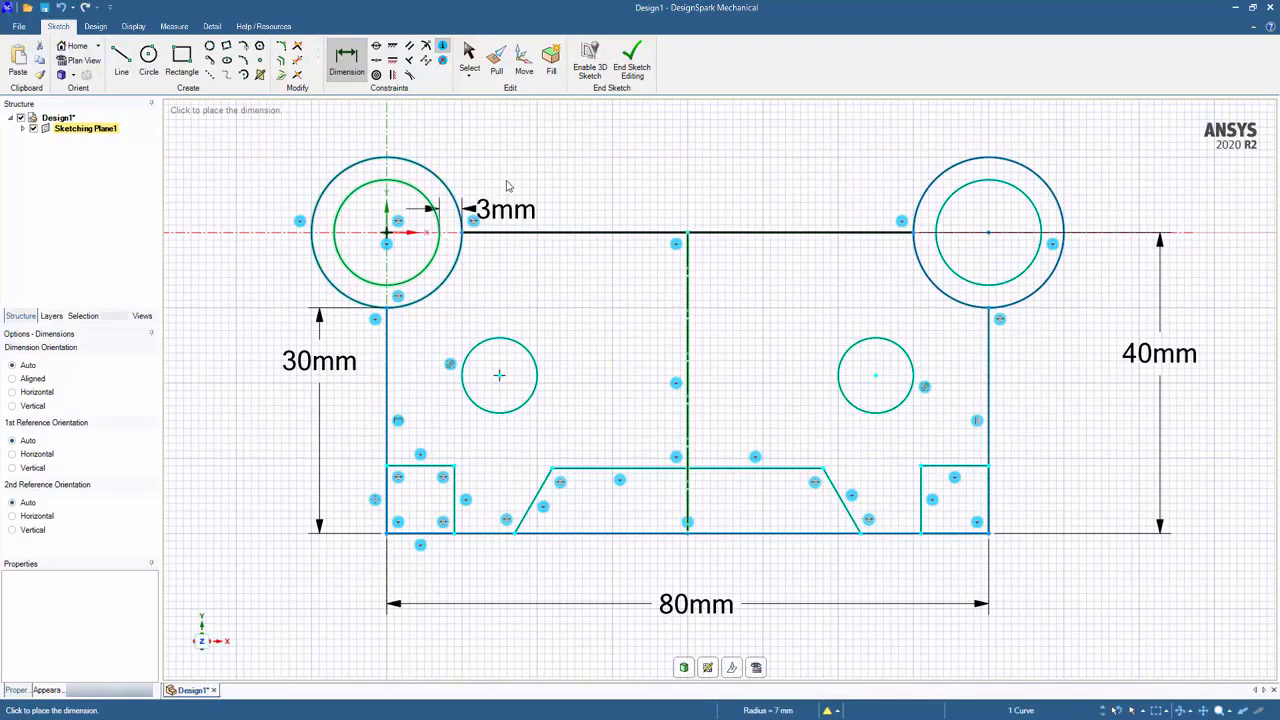
left_click(515, 176)
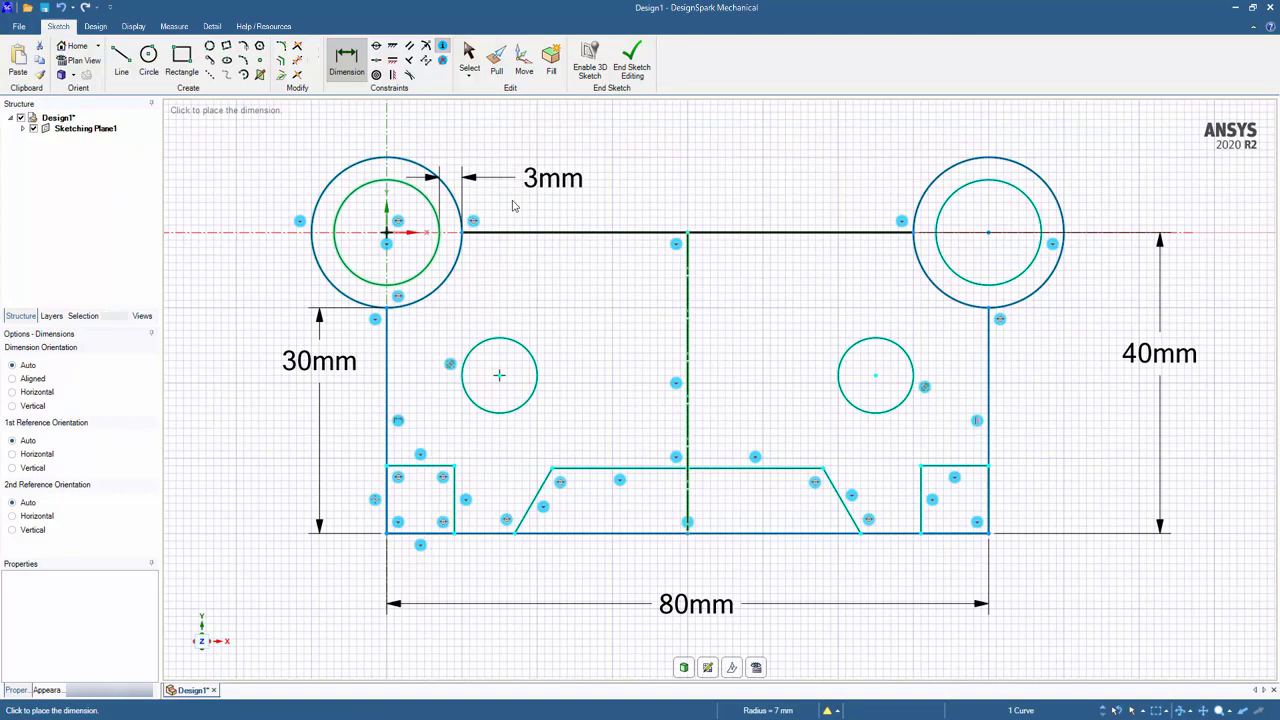
Dimension the small circle nearest the origin: its diameter and its centre's vertical distance from the upper edge.
left_click(538, 374)
left_click(575, 380)
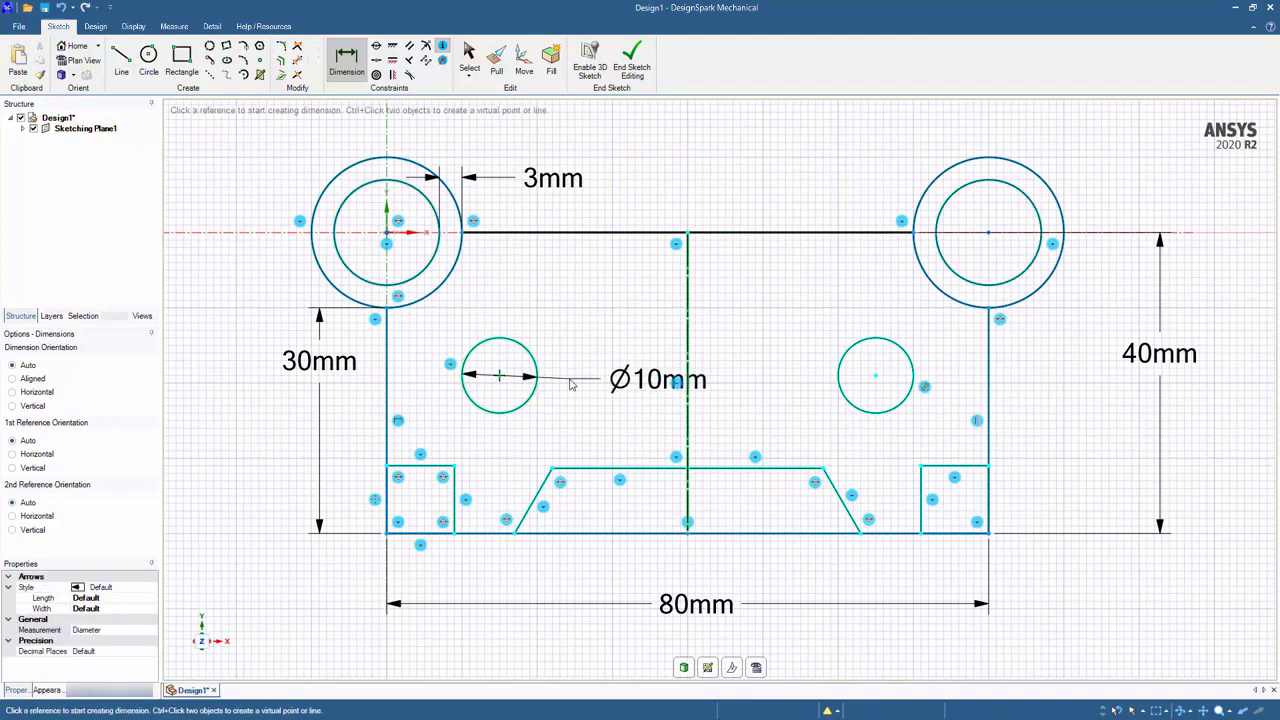
left_click(501, 377)
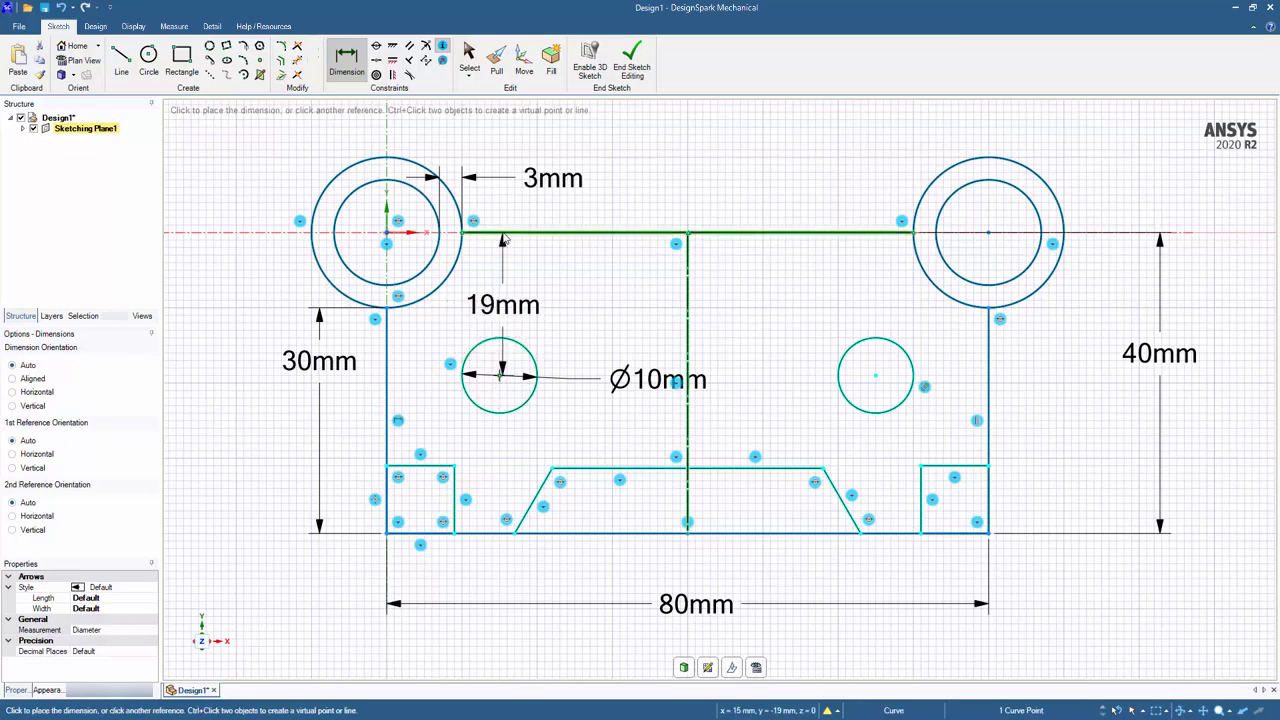
left_click(503, 378)
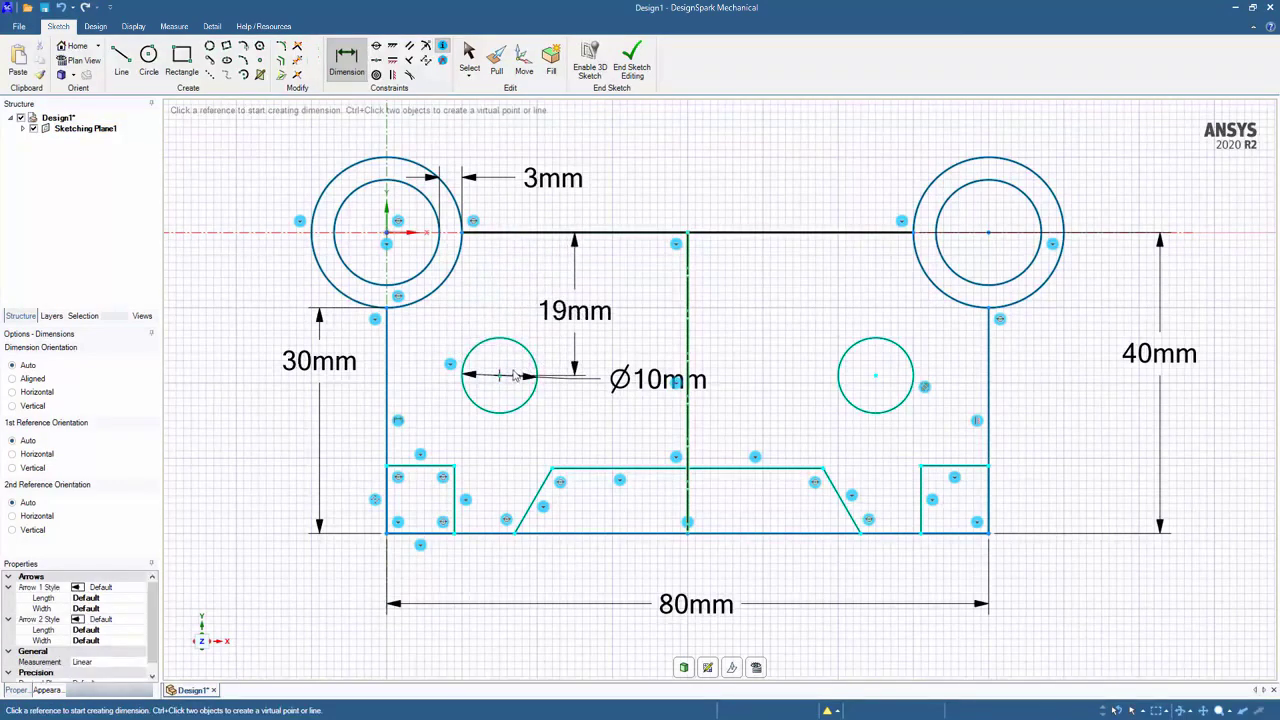
Dimension the horizontal distance from the small circle's centre to the side edge below the origin, placed above the circle.
left_click(501, 377)
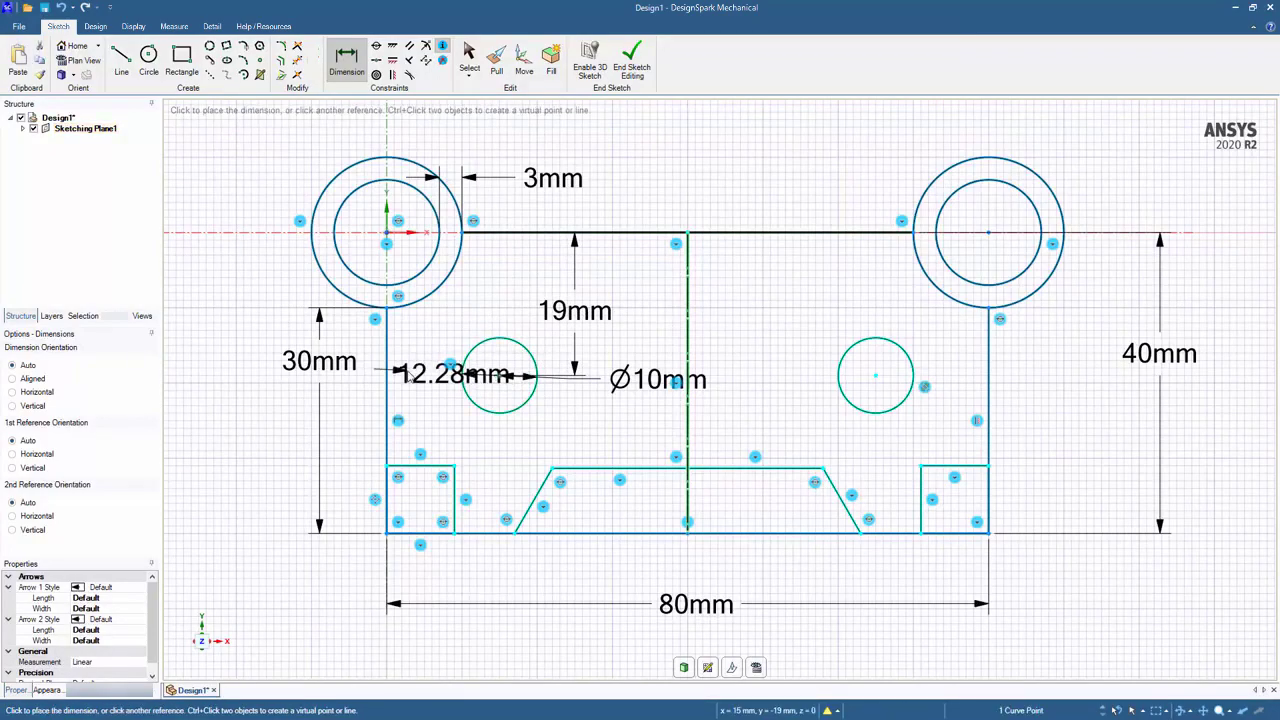
left_click(389, 376)
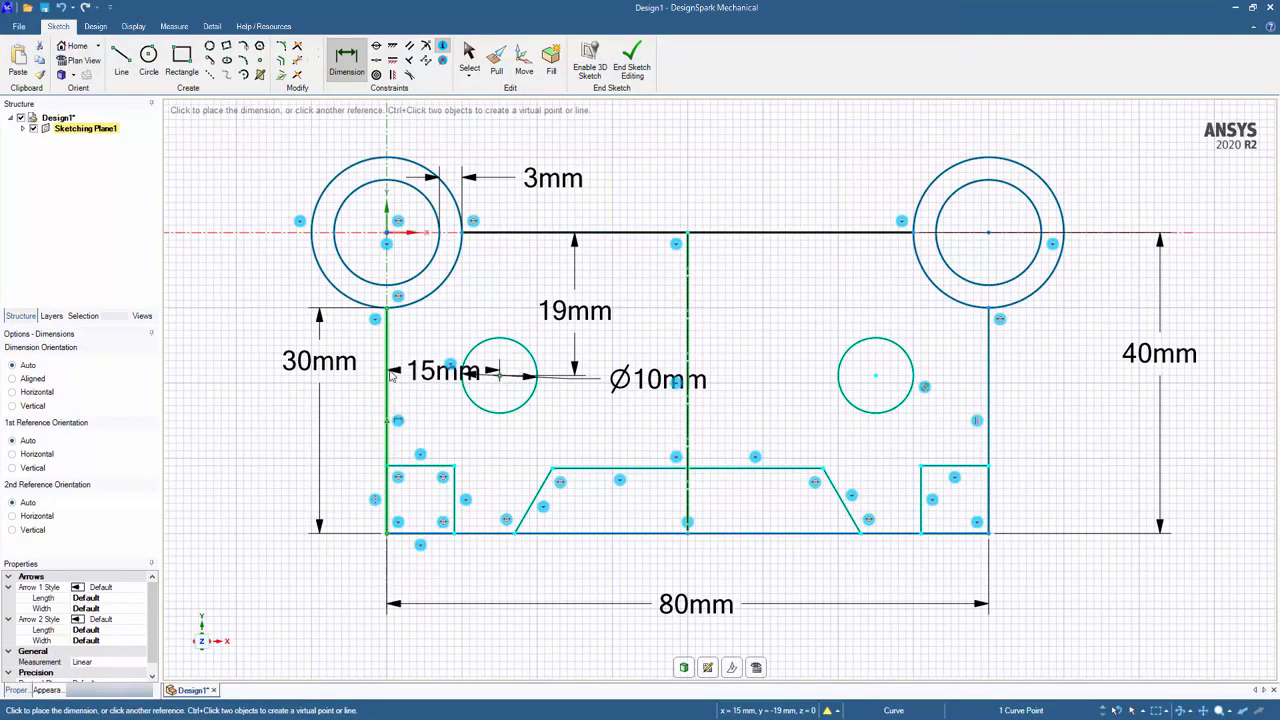
left_click(452, 334)
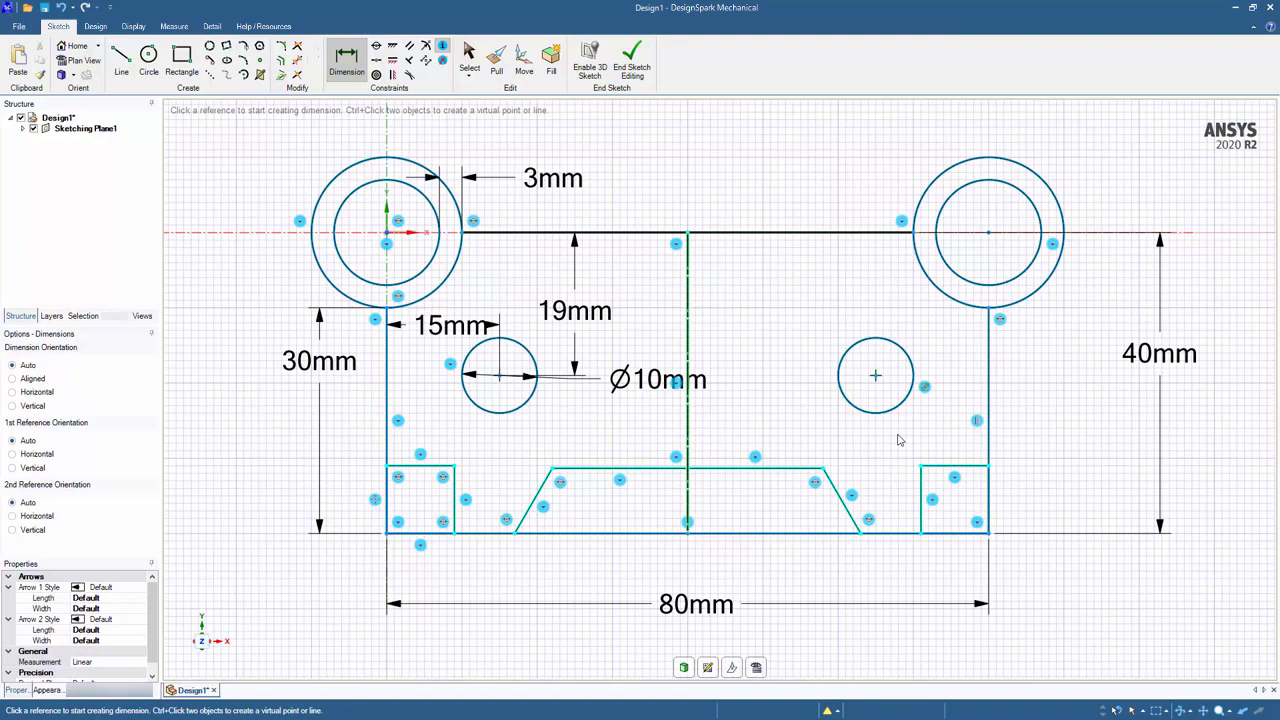
key("Escape")
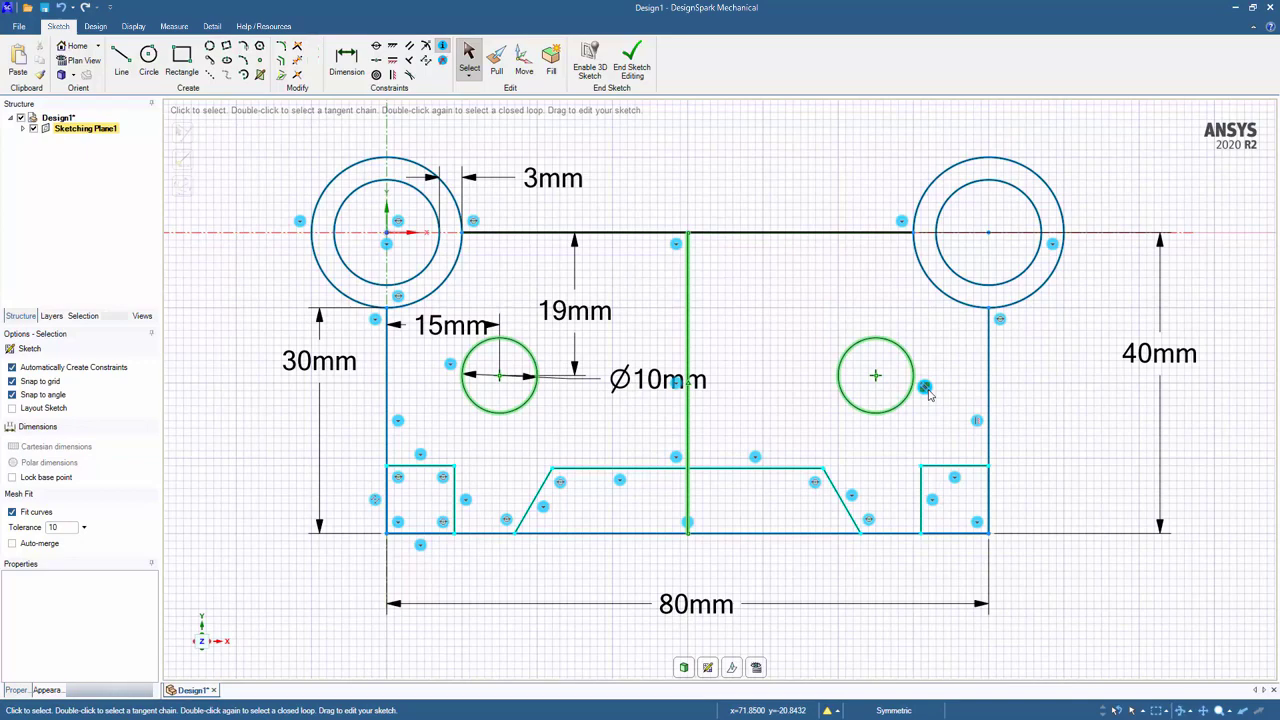
Dimension the trapezoid's height and the distance from its lower corner nearest the origin to the vertical centre line.
left_click(346, 62)
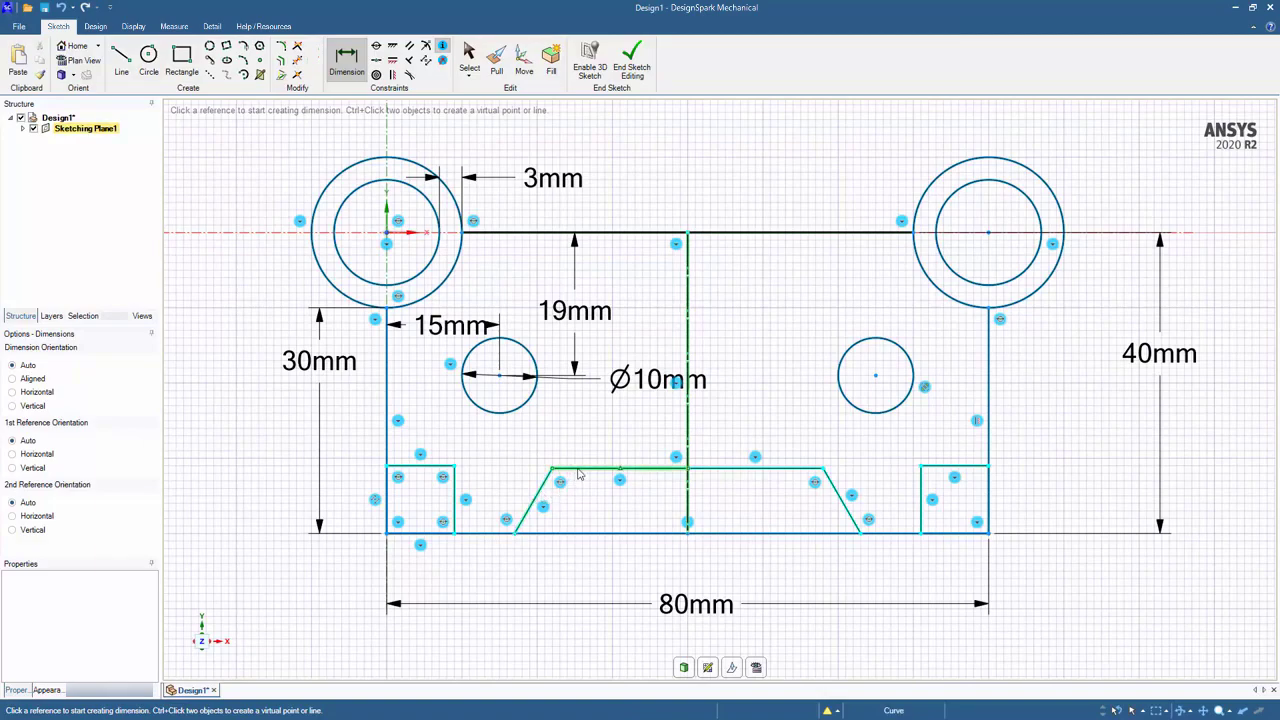
left_click(578, 470)
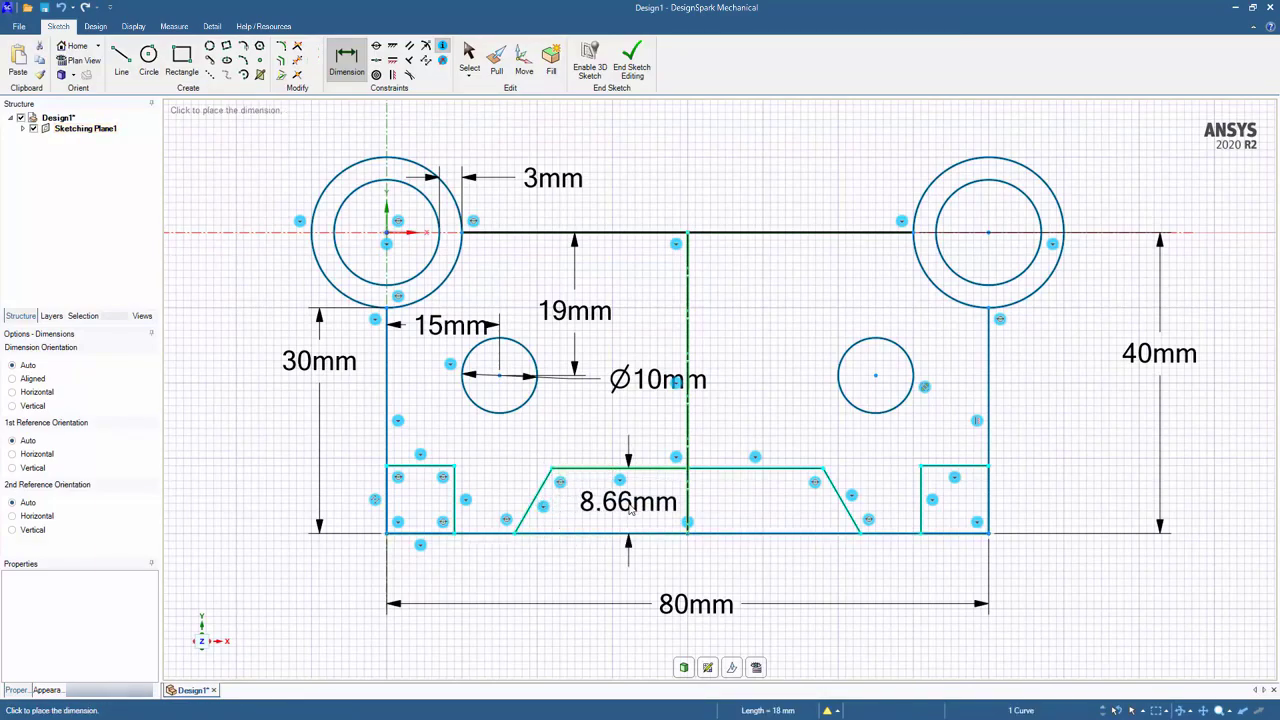
left_click(631, 509)
left_click(517, 538)
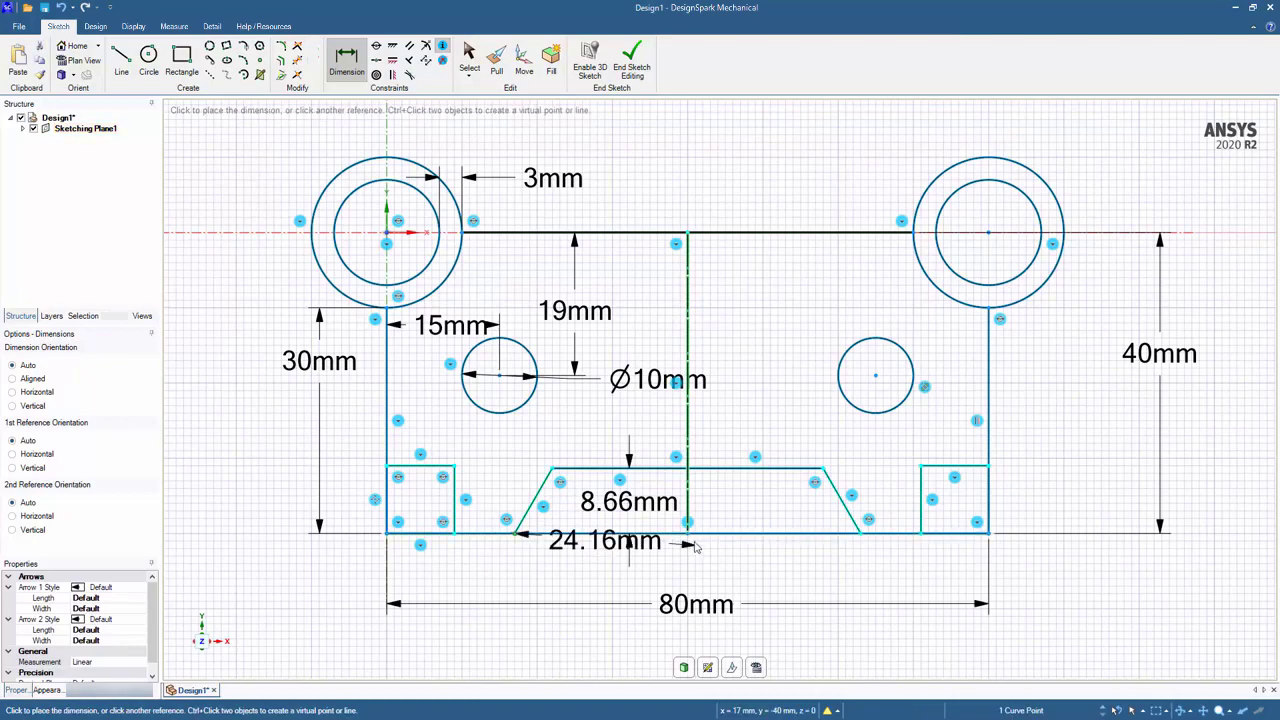
left_click(626, 586)
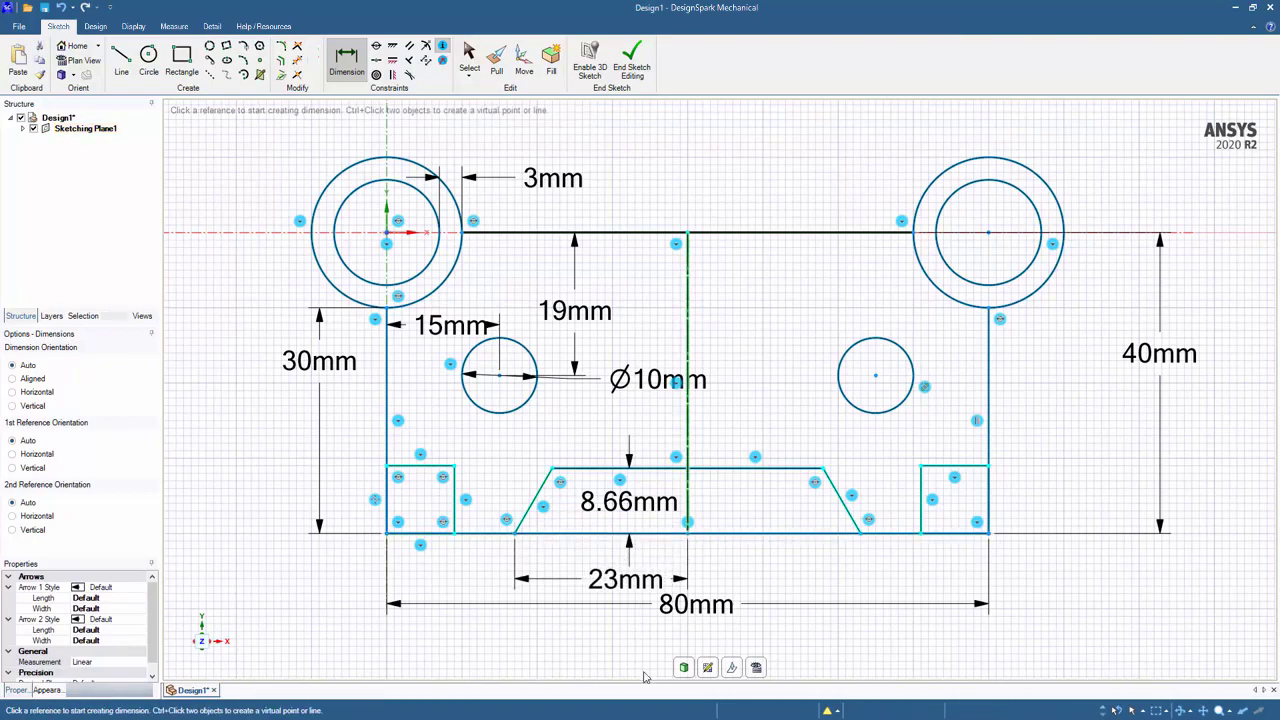
Dimension the angle between the trapezoid's slanted side and upper edge, and move the height dimension to the far side of the centre line.
left_click(541, 503)
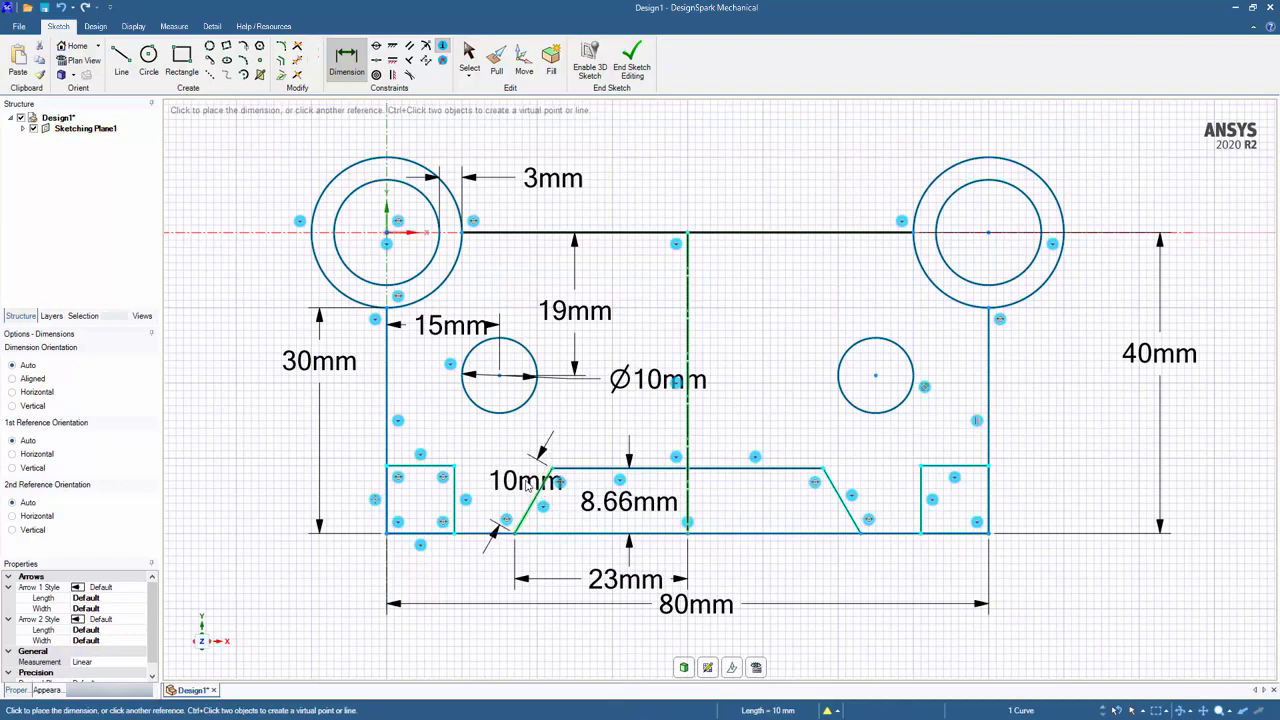
left_click(548, 532)
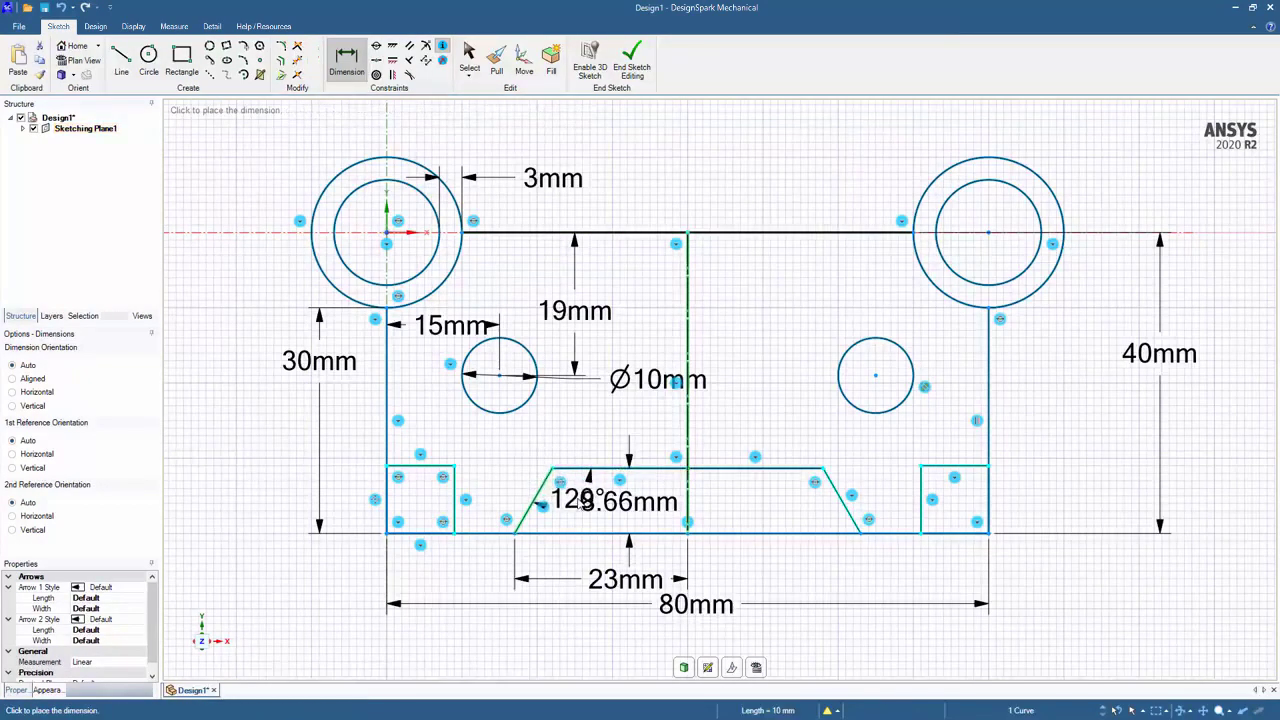
left_click(575, 500)
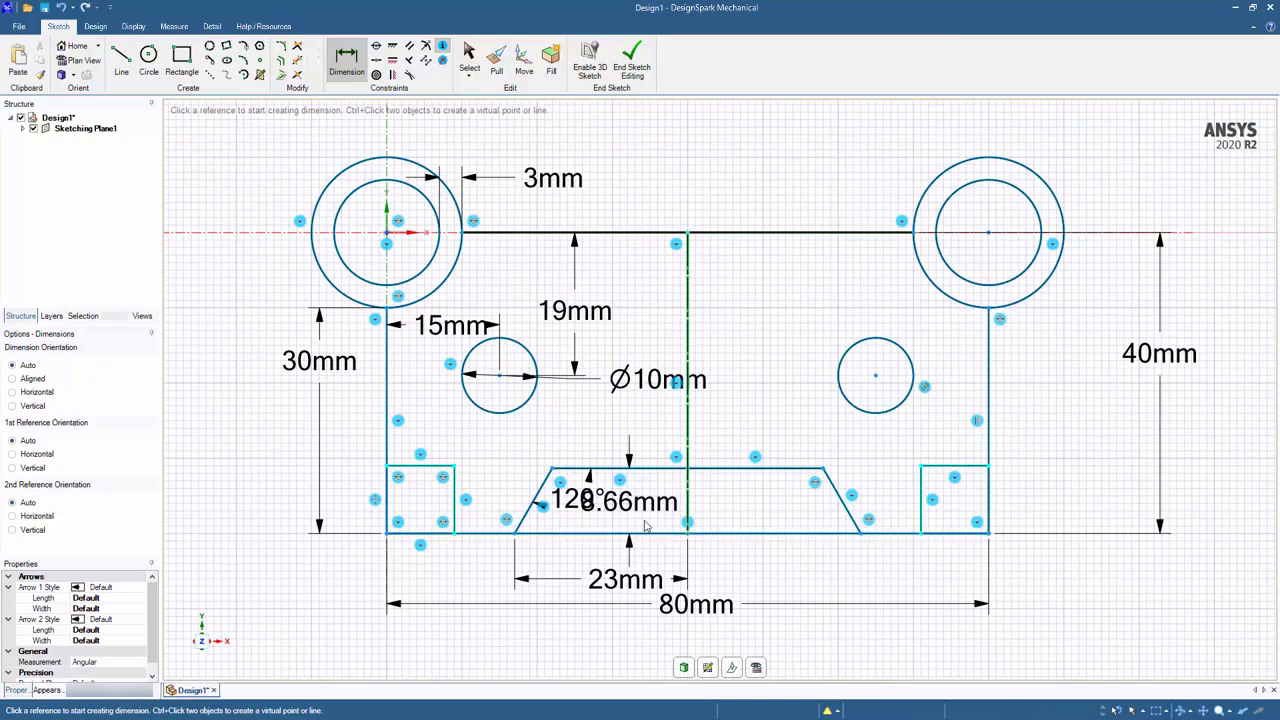
left_click_drag(645, 527, 760, 518)
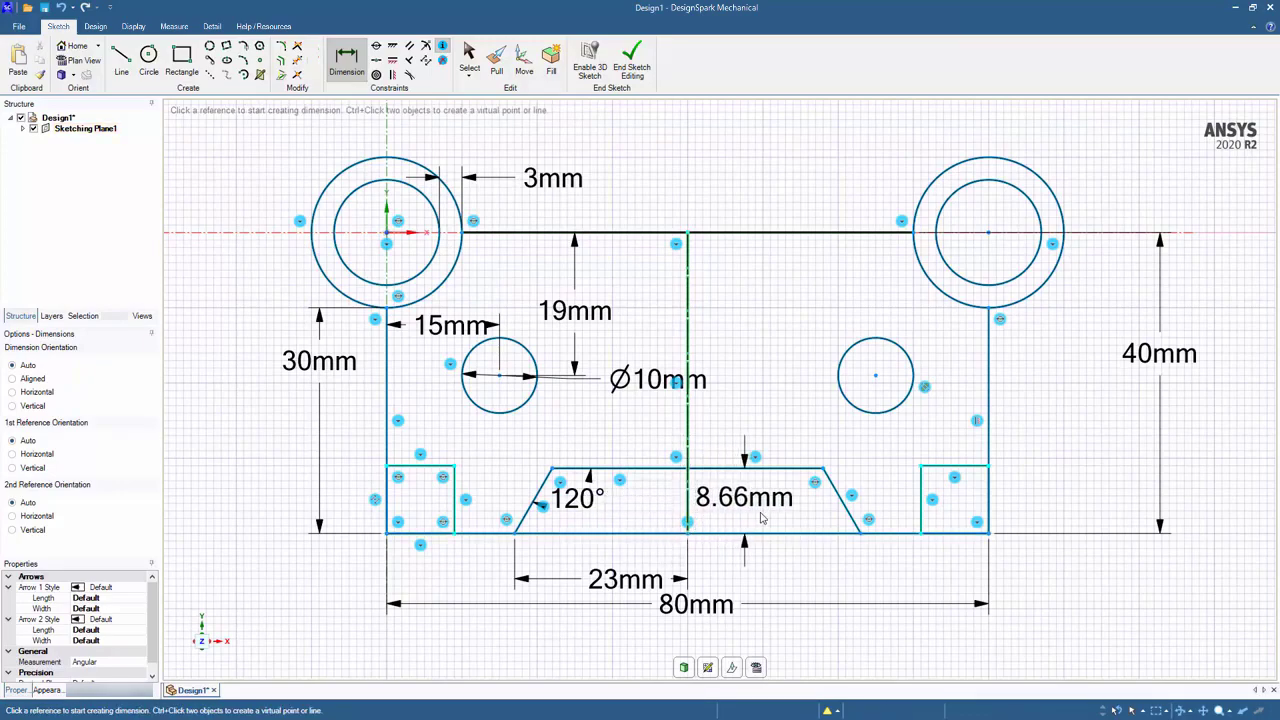
Dimension the width of the small corner square below the origin, placed above the square.
left_click(427, 468)
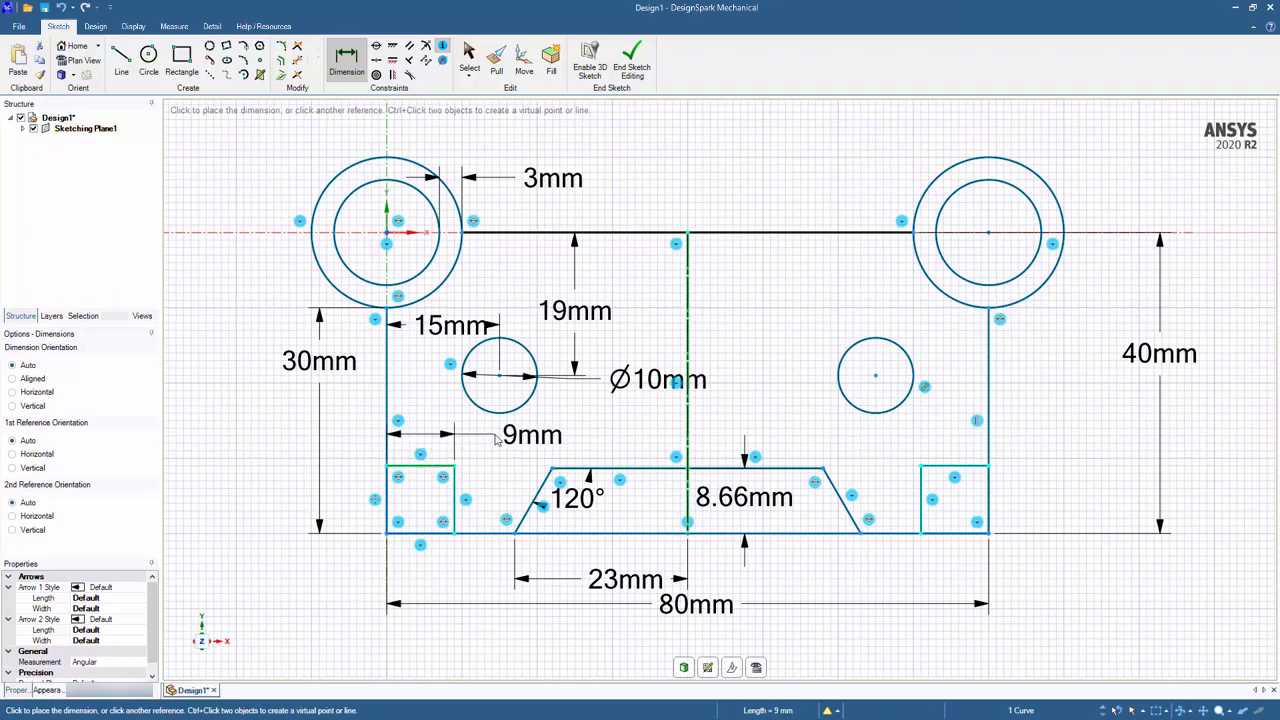
left_click(495, 440)
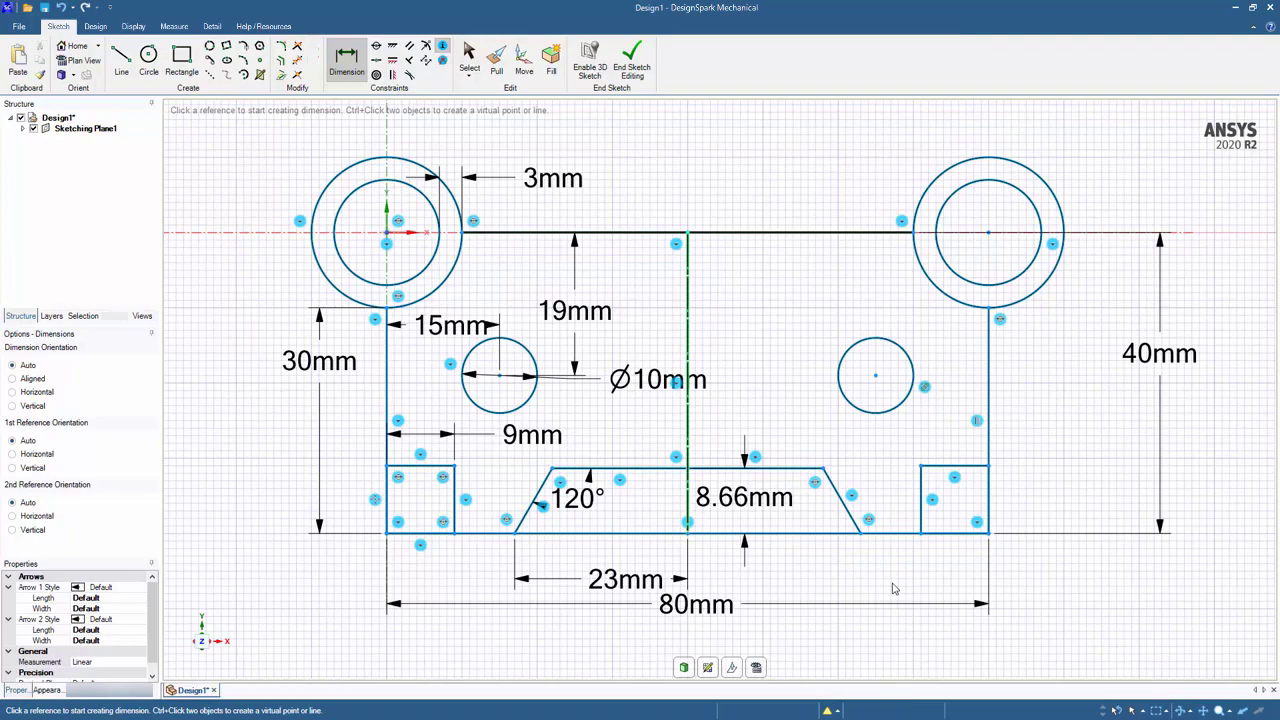
scroll(893, 588, "down", 3)
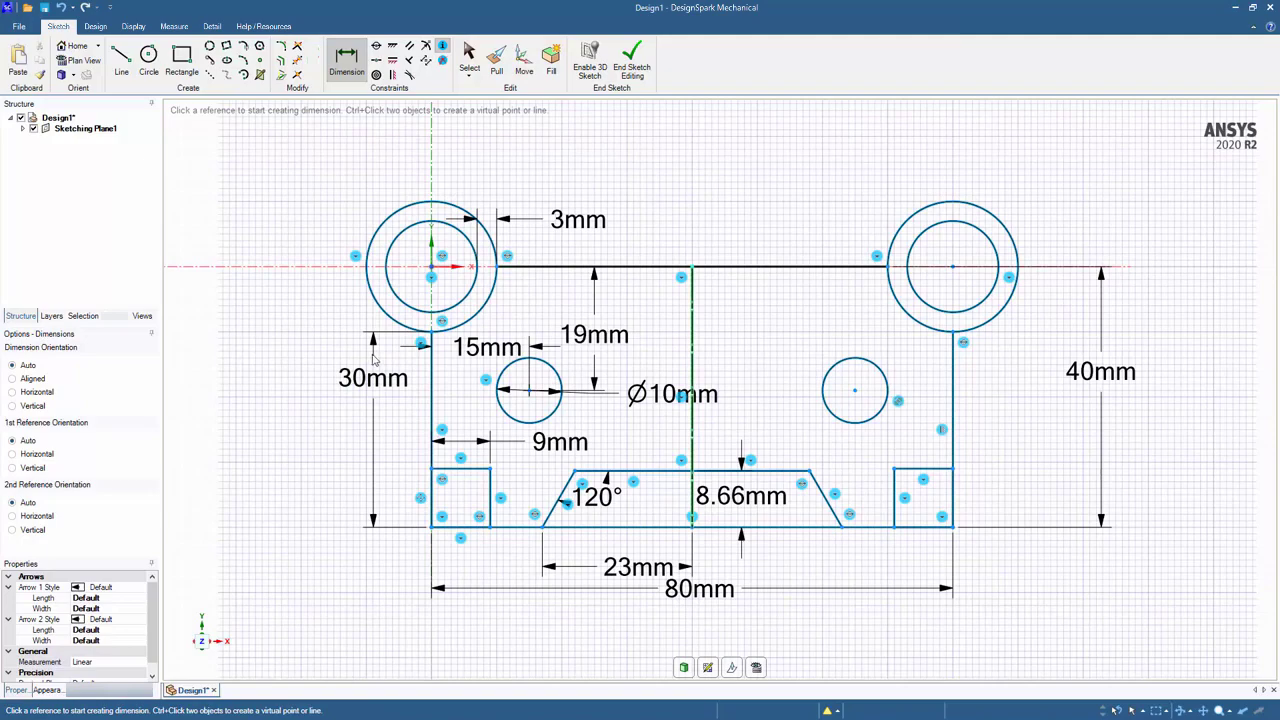
key("s")
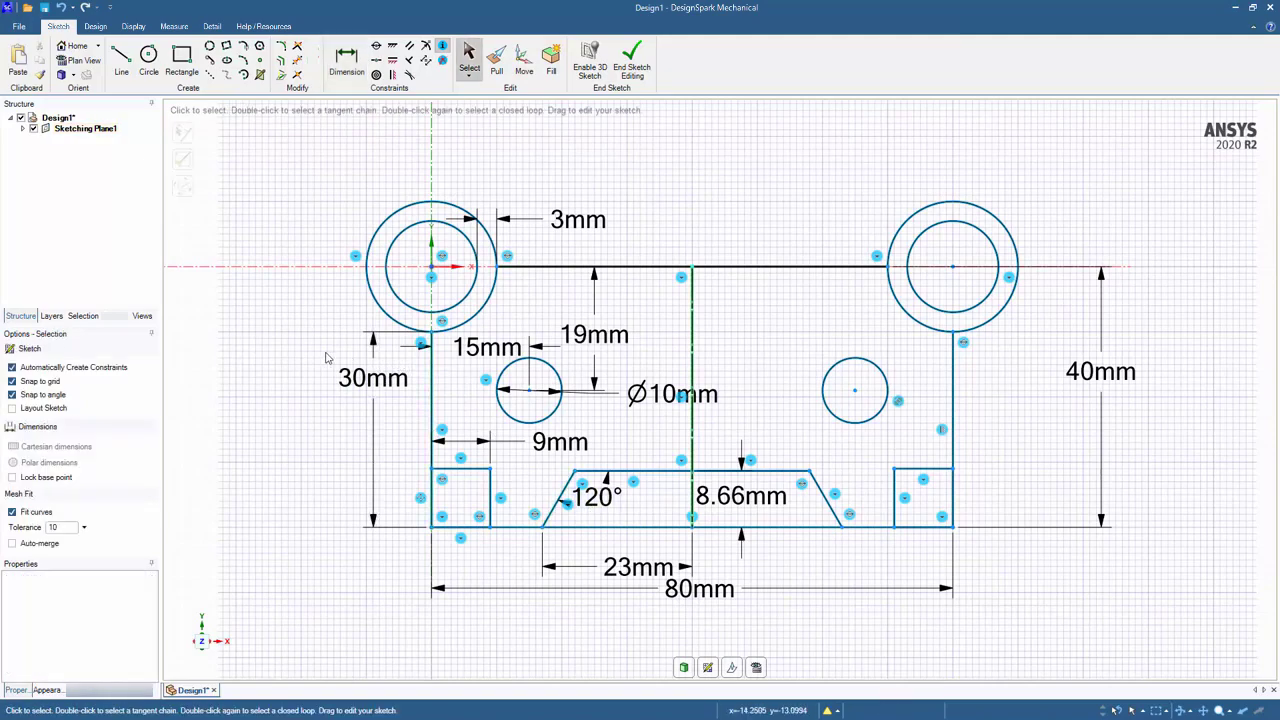
mouse_move(672, 520)
left_mouse_down()
mouse_move(936, 590)
mouse_move(1000, 586)
left_mouse_up()
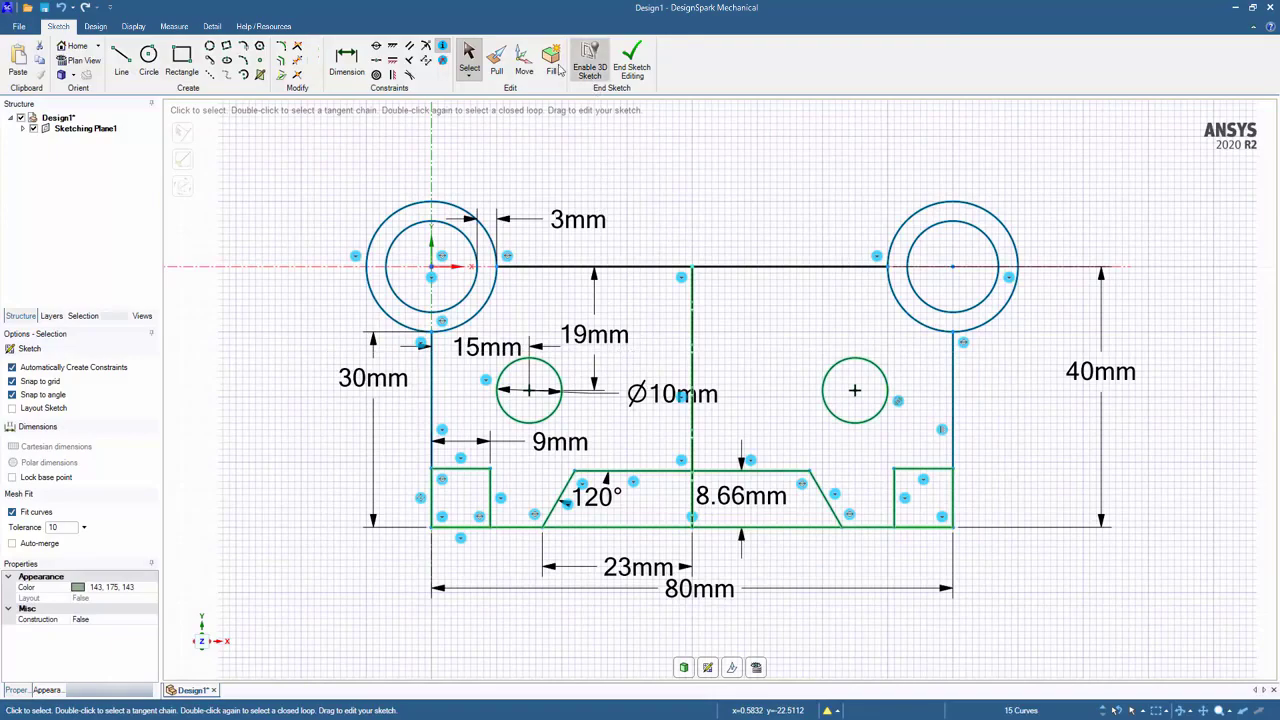
left_click(526, 64)
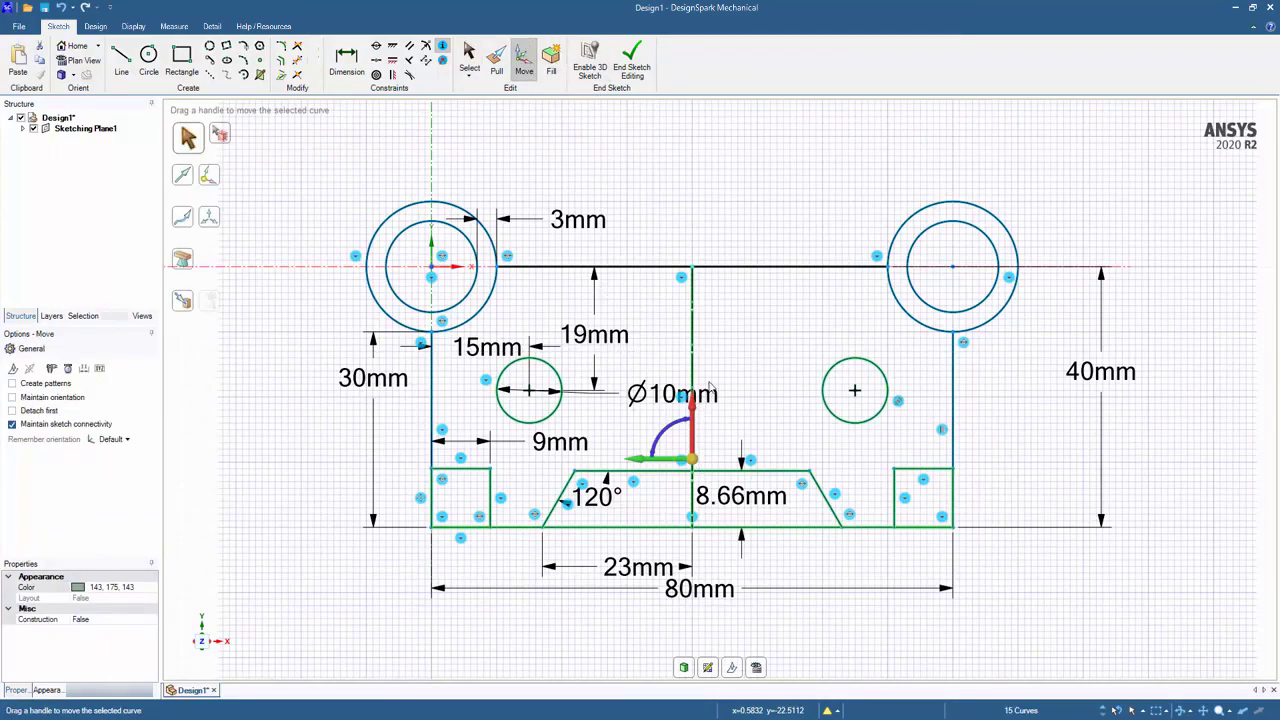
left_click(762, 208)
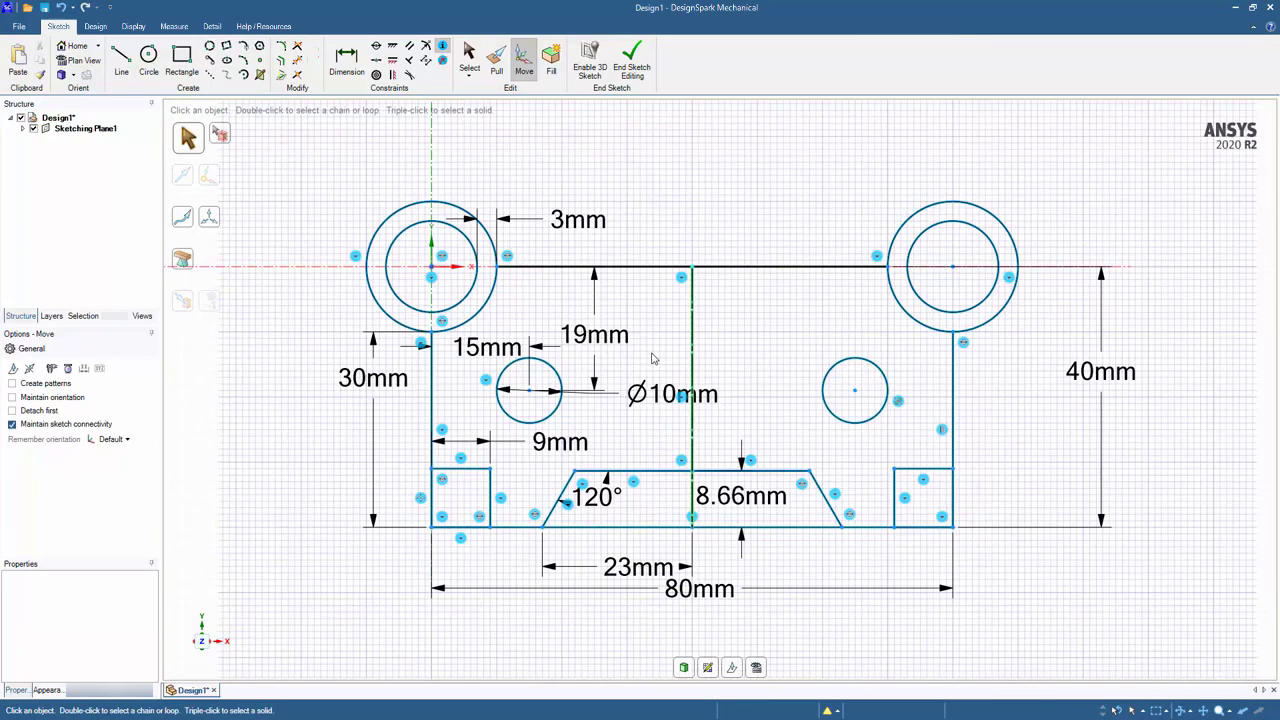
scroll(653, 362, "up", 2)
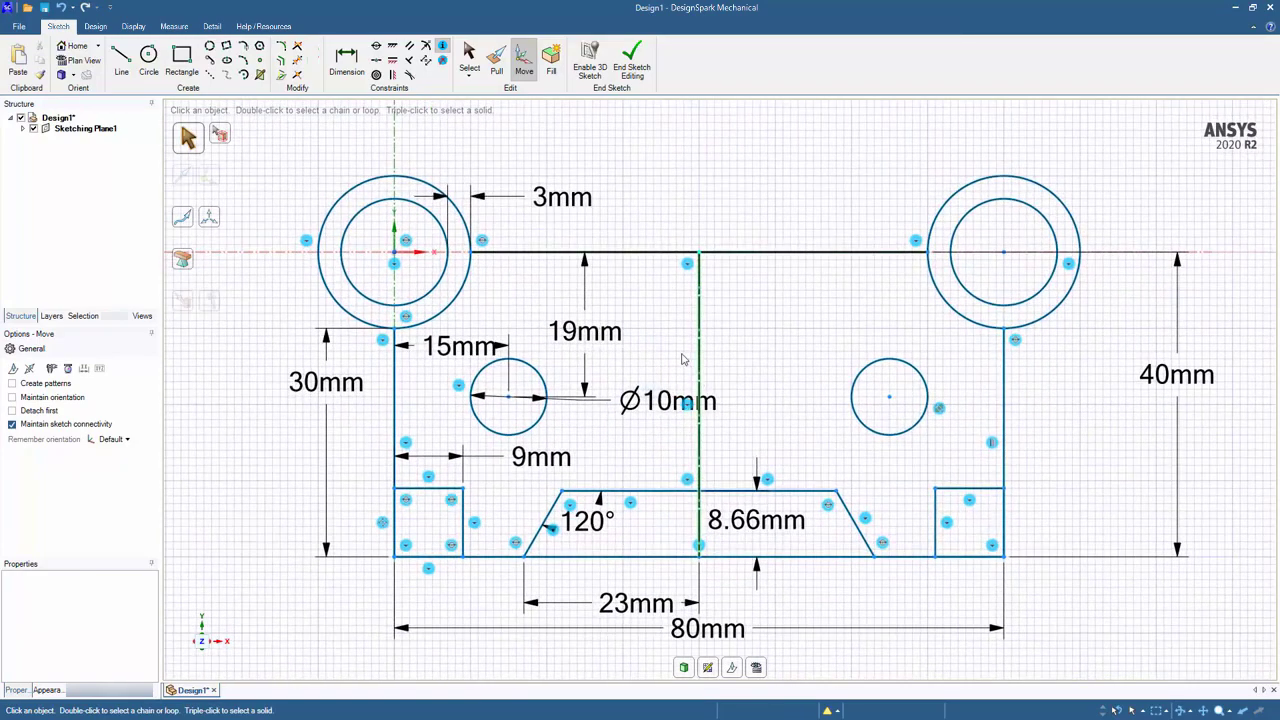
middle_click_drag(683, 359, 640, 357, "shift")
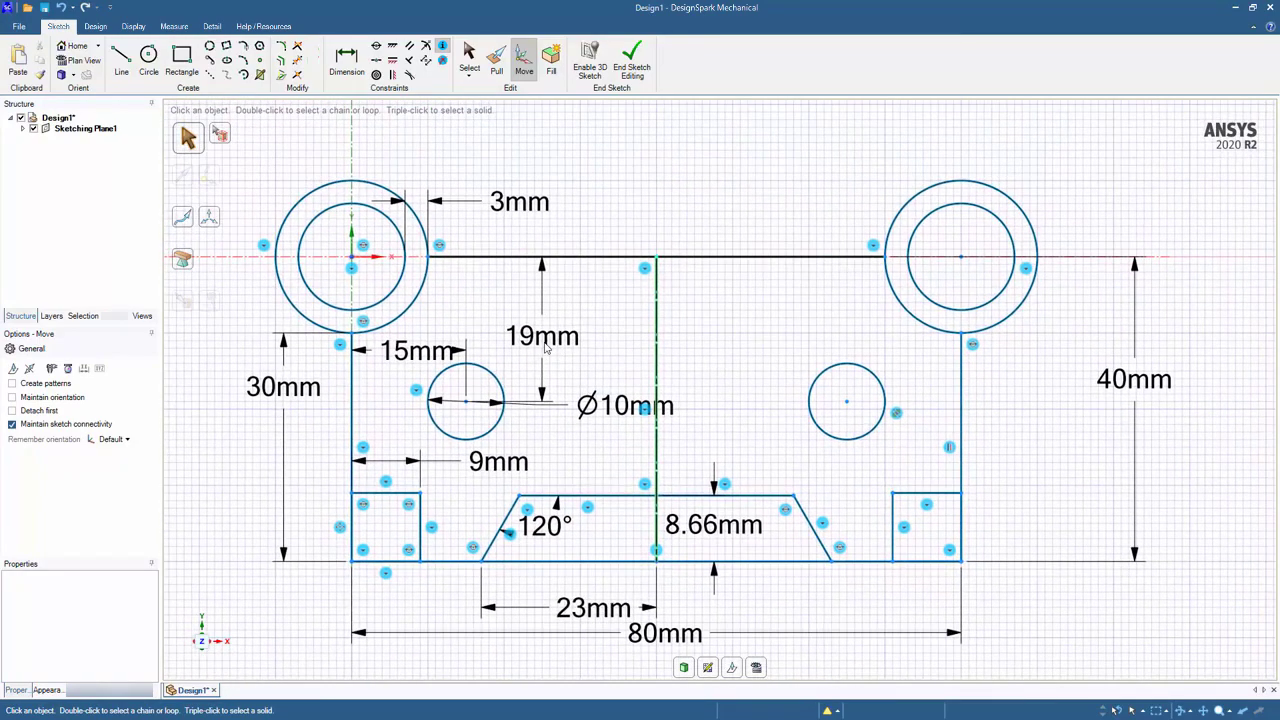
Try setting the overall vertical dimension between the upper and lower edges to 60 mm, and undo the change.
key("s")
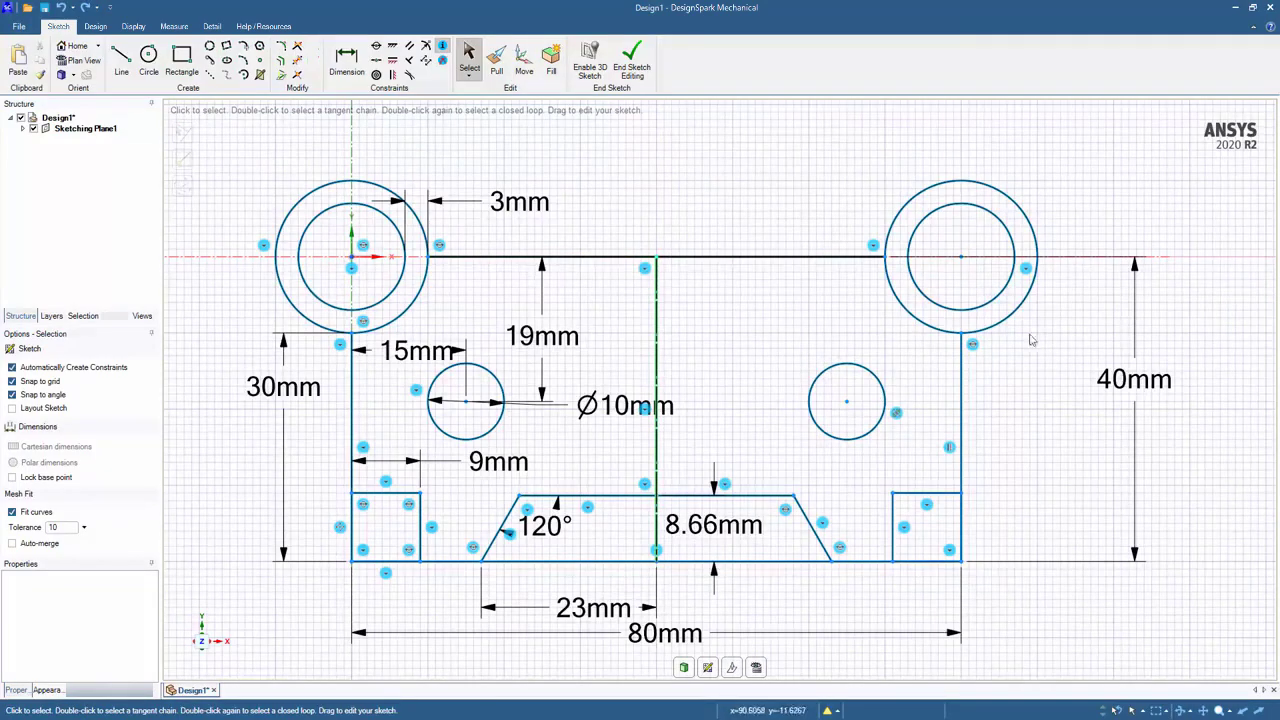
double_click(1120, 376)
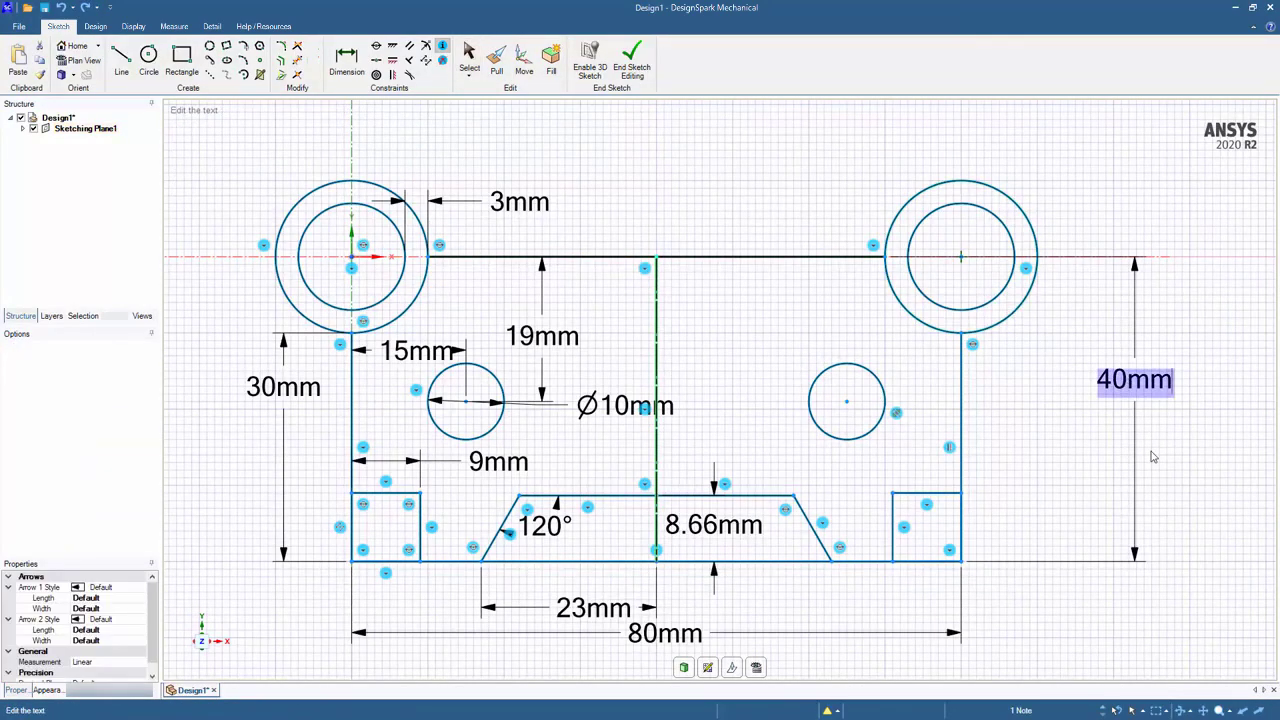
type("6")
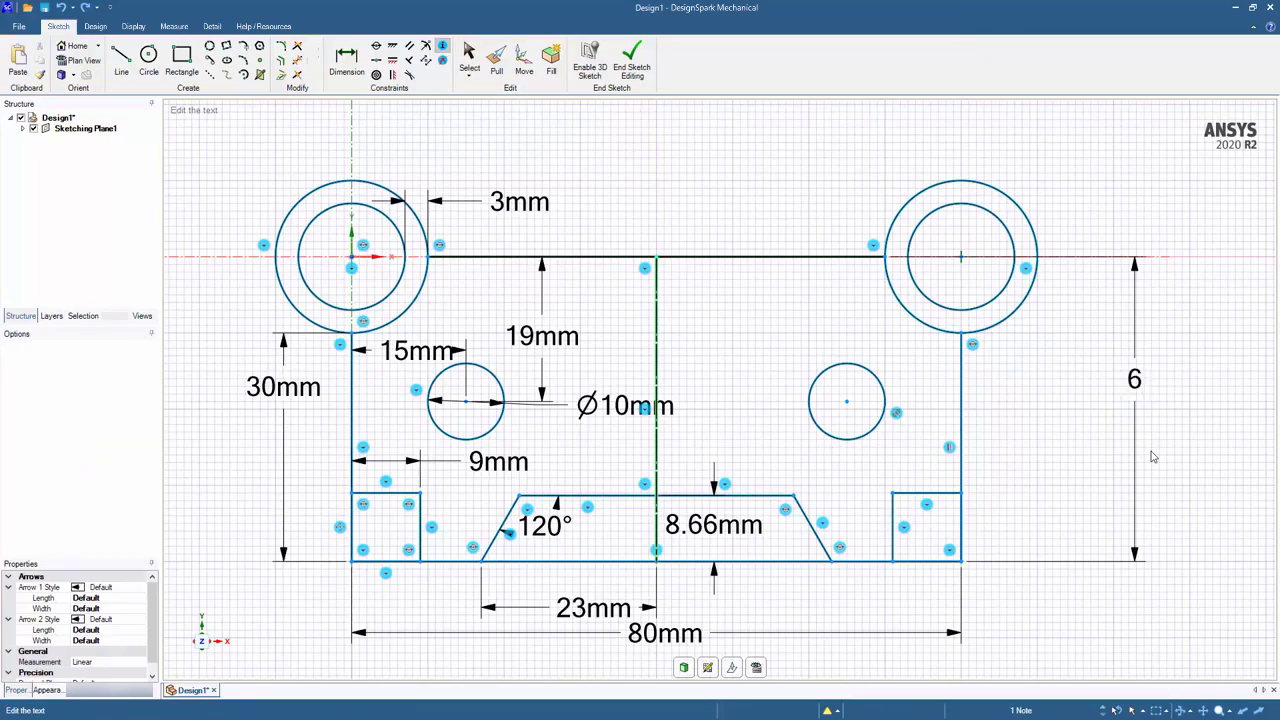
type("0")
key("Return")
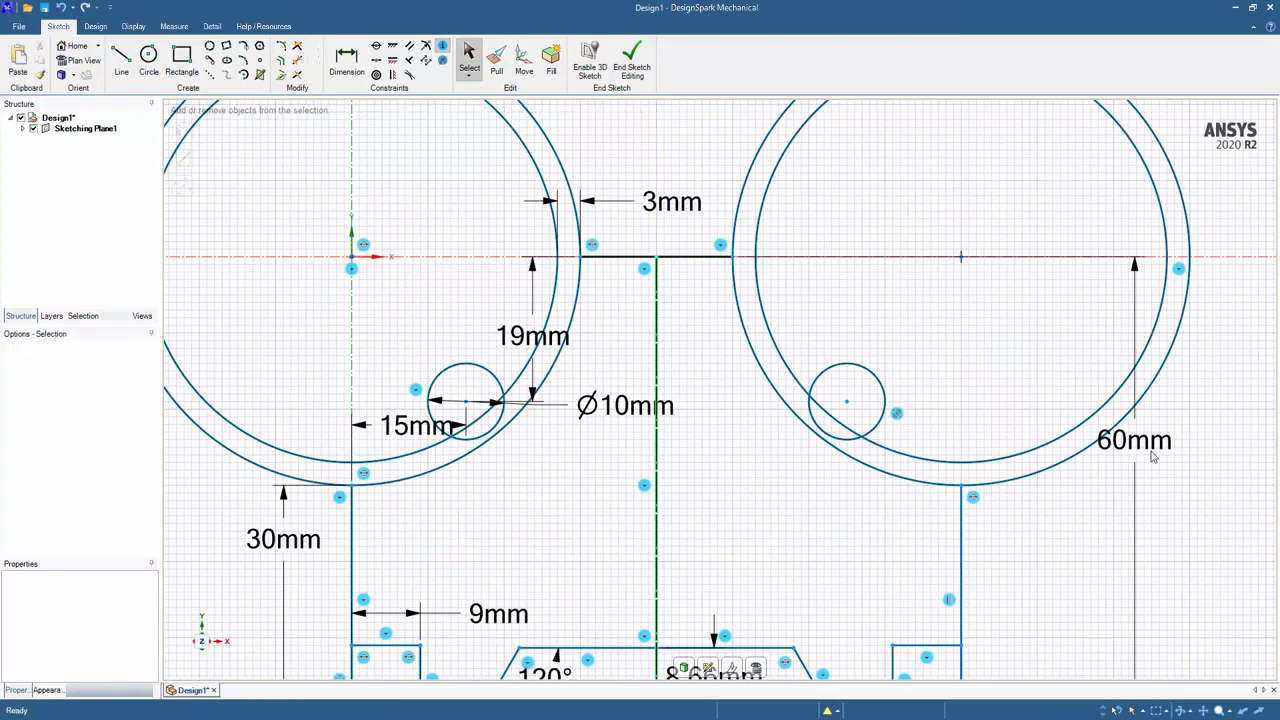
key("ctrl+z")
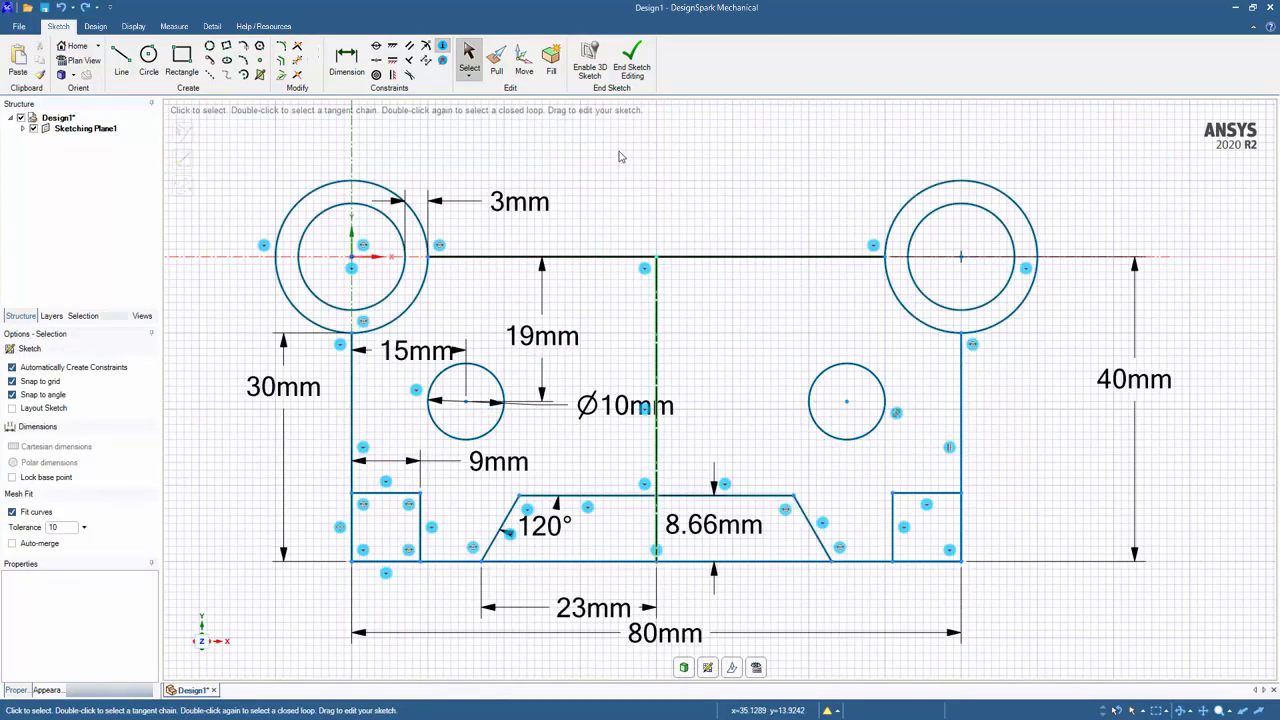
Dimension the diameter of the outer circle at the origin, placed outside the circle.
left_click(346, 62)
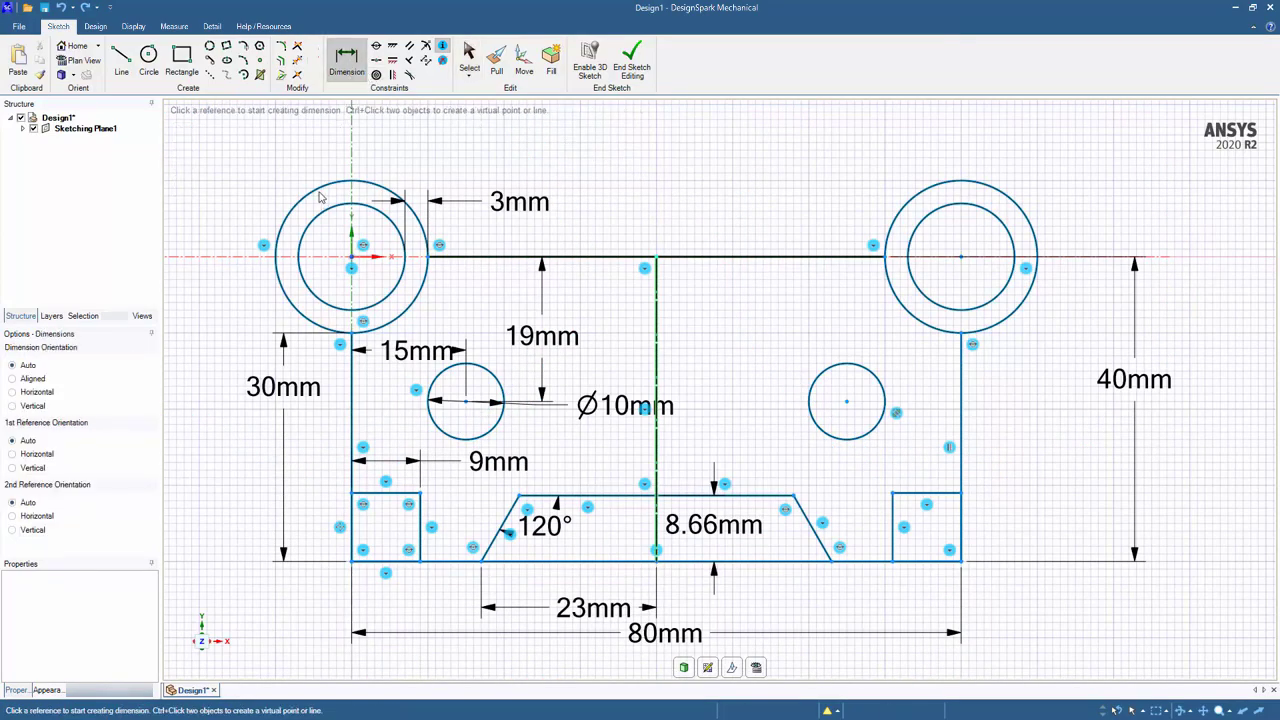
left_click(312, 191)
left_click(279, 170)
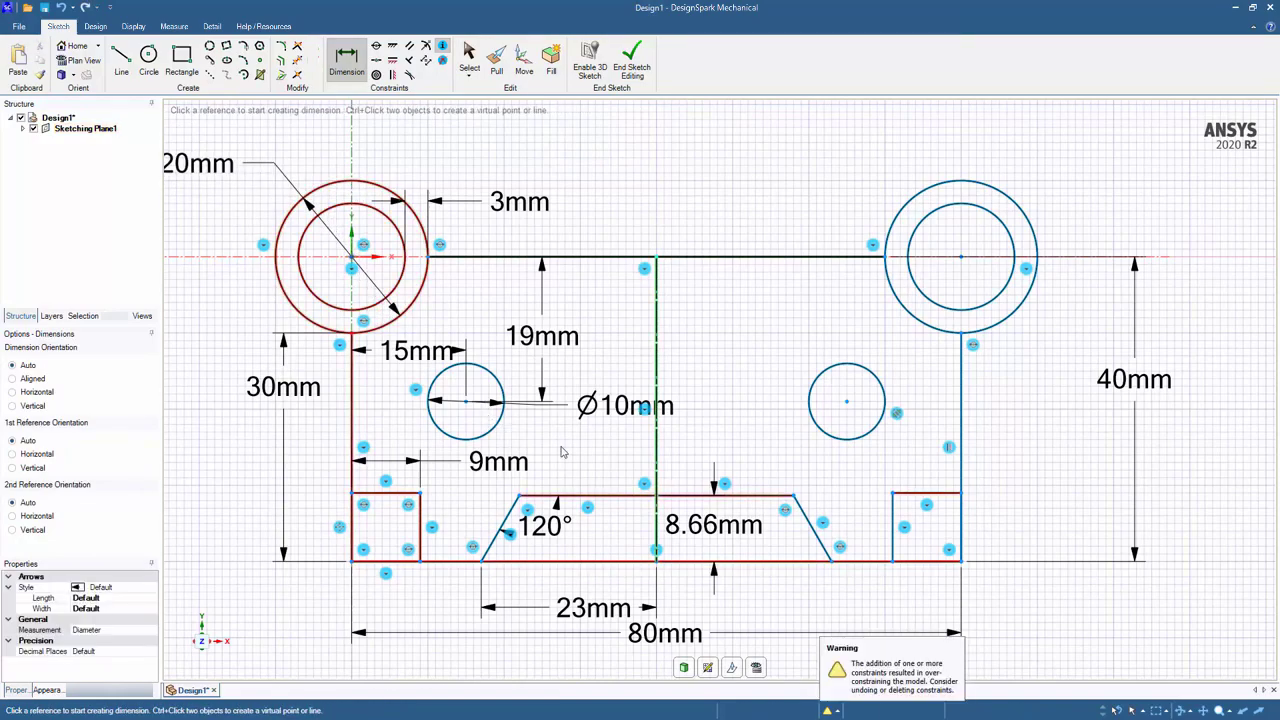
Remove the 30 mm vertical dimension beside the side edge below the origin.
scroll(701, 393, "down", 1)
scroll(701, 393, "down", 1)
middle_click_drag(701, 393, 751, 380, "shift")
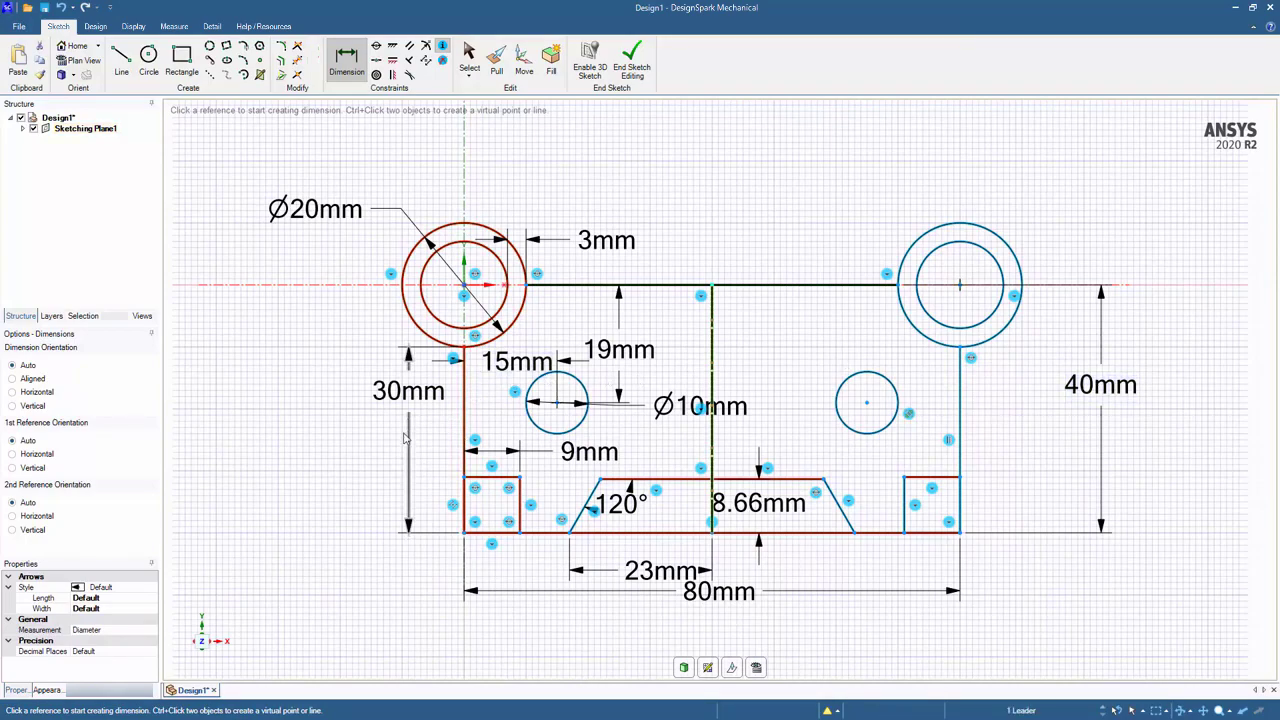
key("ctrl+z")
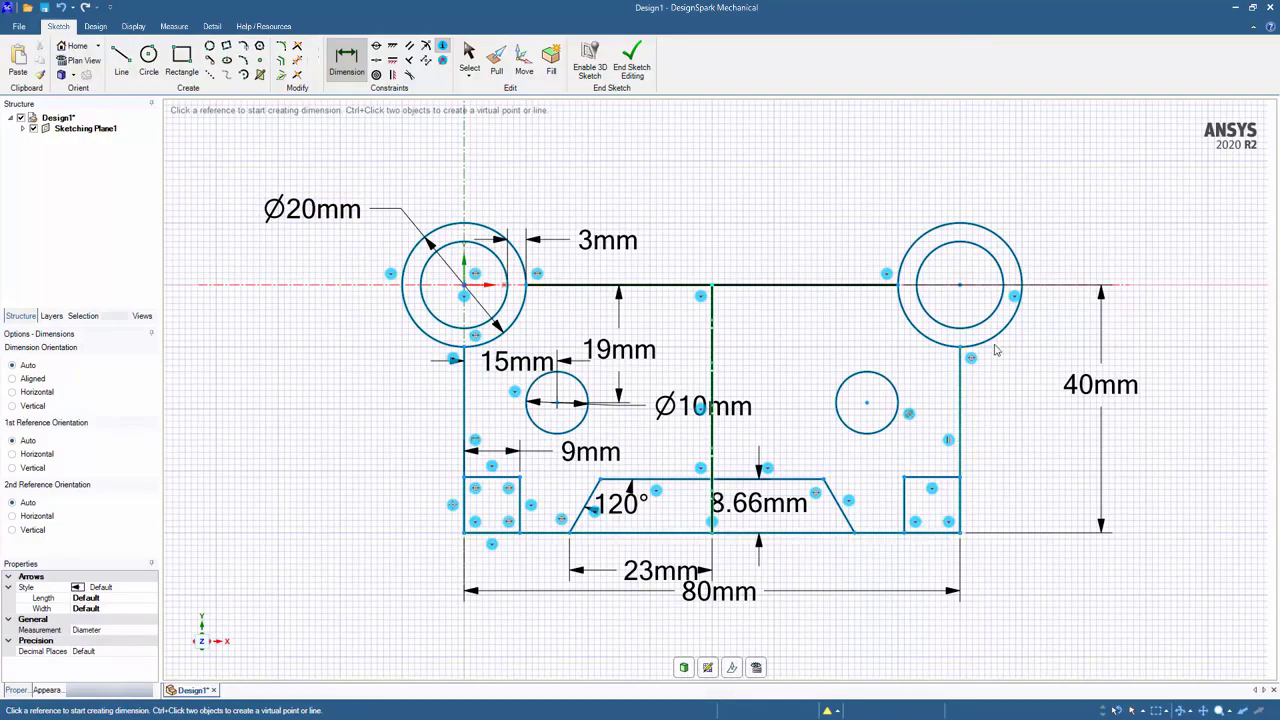
key("Escape")
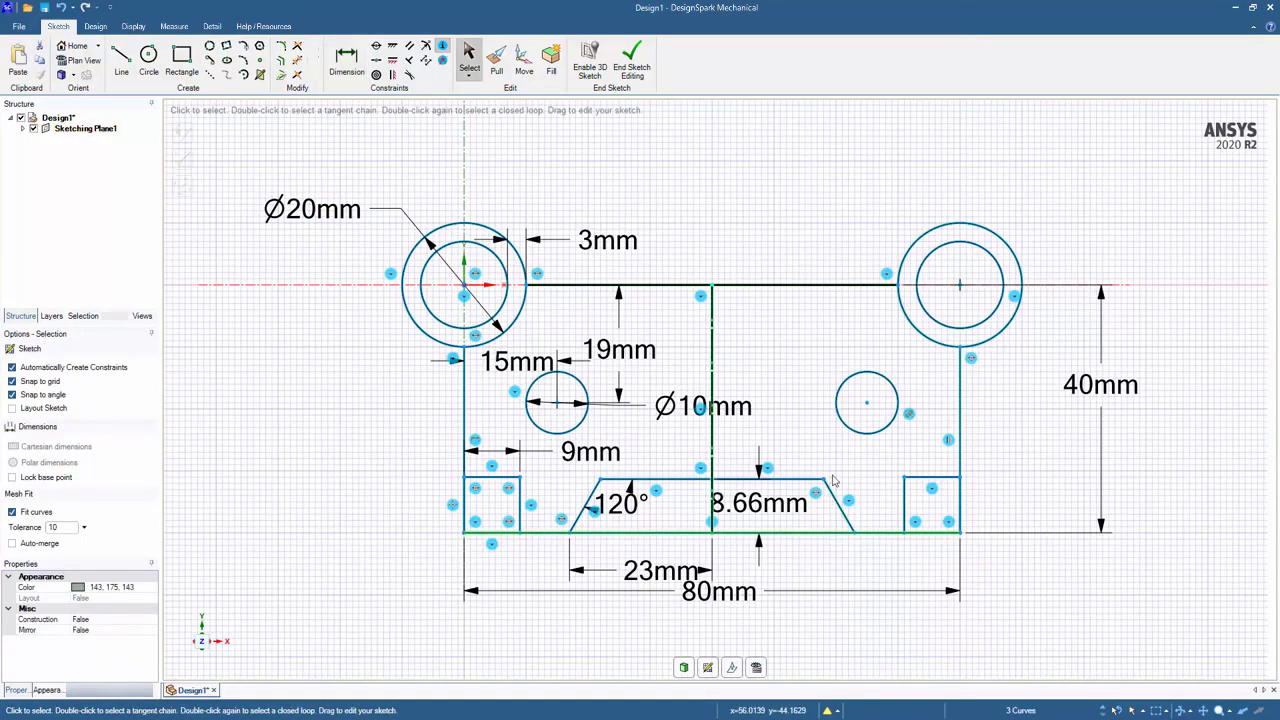
Try setting the overall vertical dimension to 60 mm to test how the holes follow, and undo the change.
double_click(1078, 400)
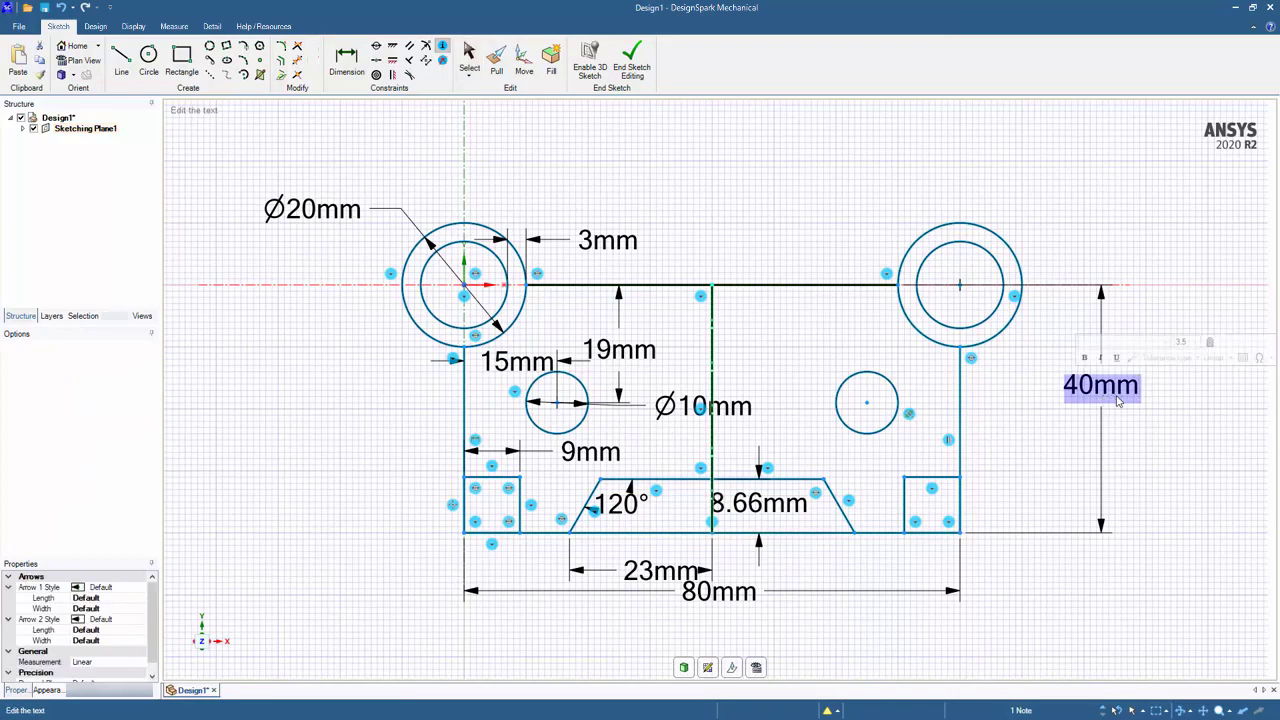
type("60")
key("Return")
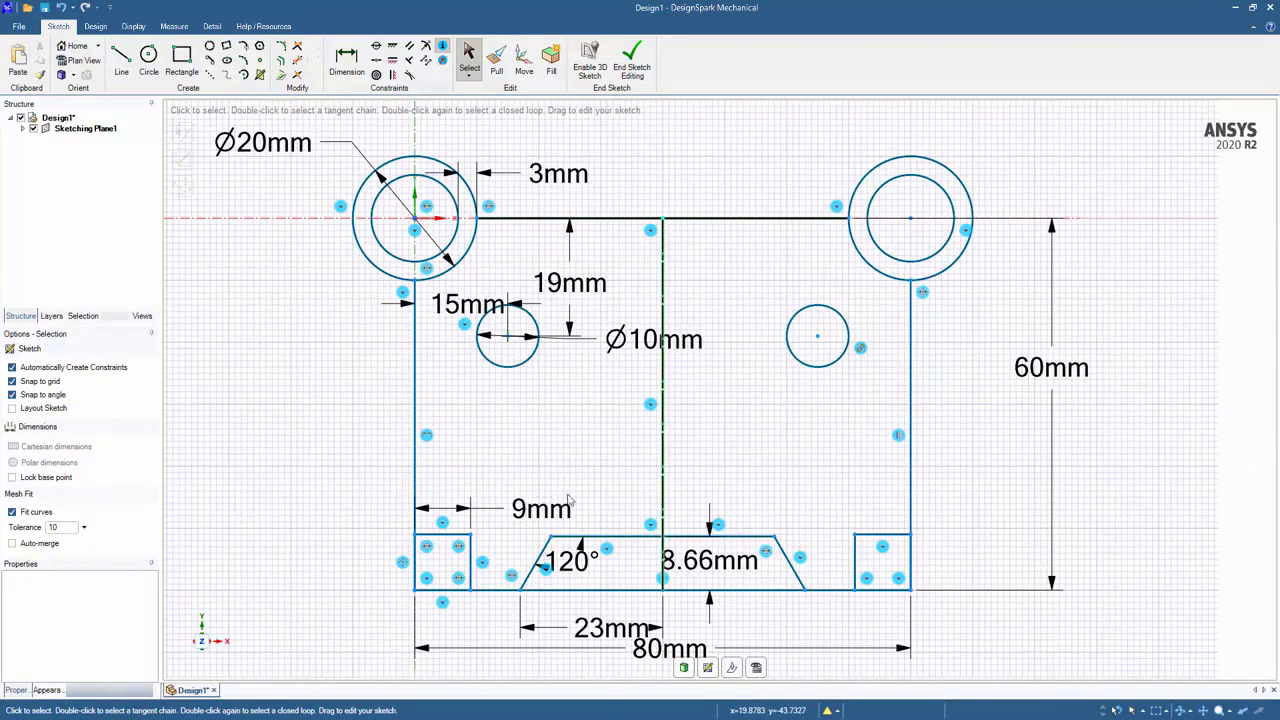
key("ctrl")
key("ctrl+z")
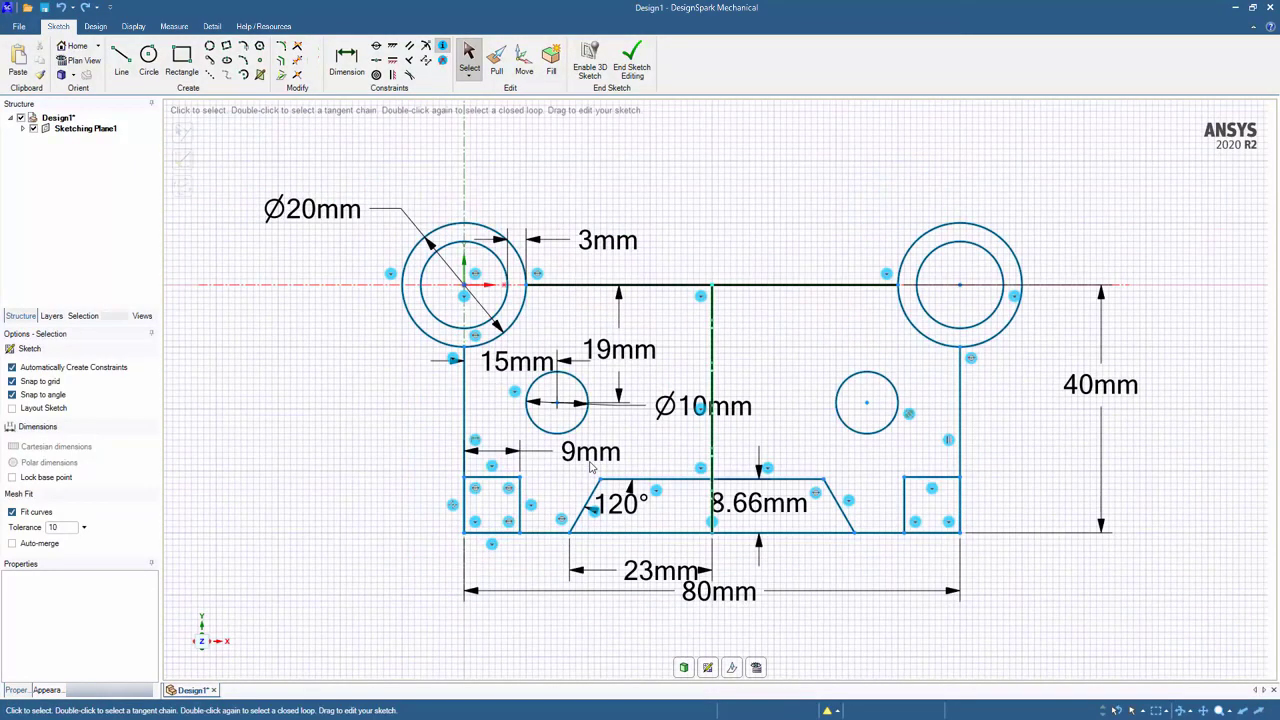
Dimension the 10 mm hole's centre vertically from the lower edge, placed outside the outline, and delete its 19 mm dimension from the upper edge.
left_click(620, 322)
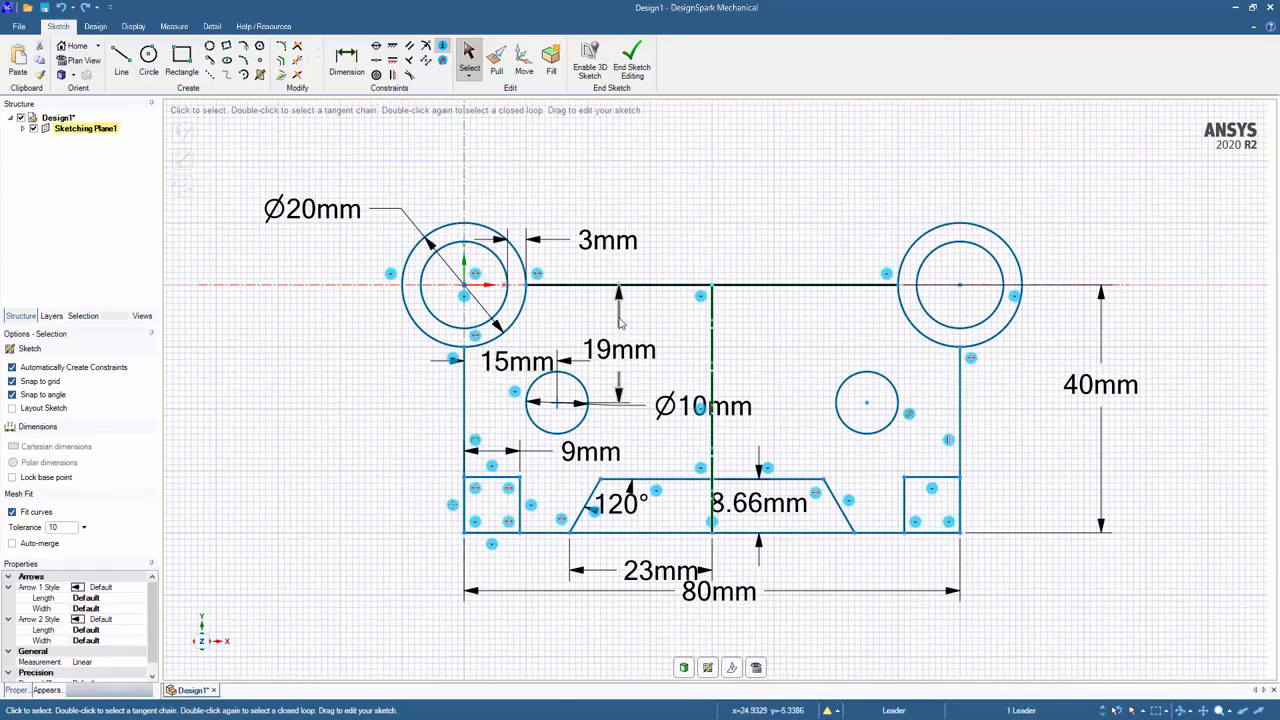
left_click(346, 60)
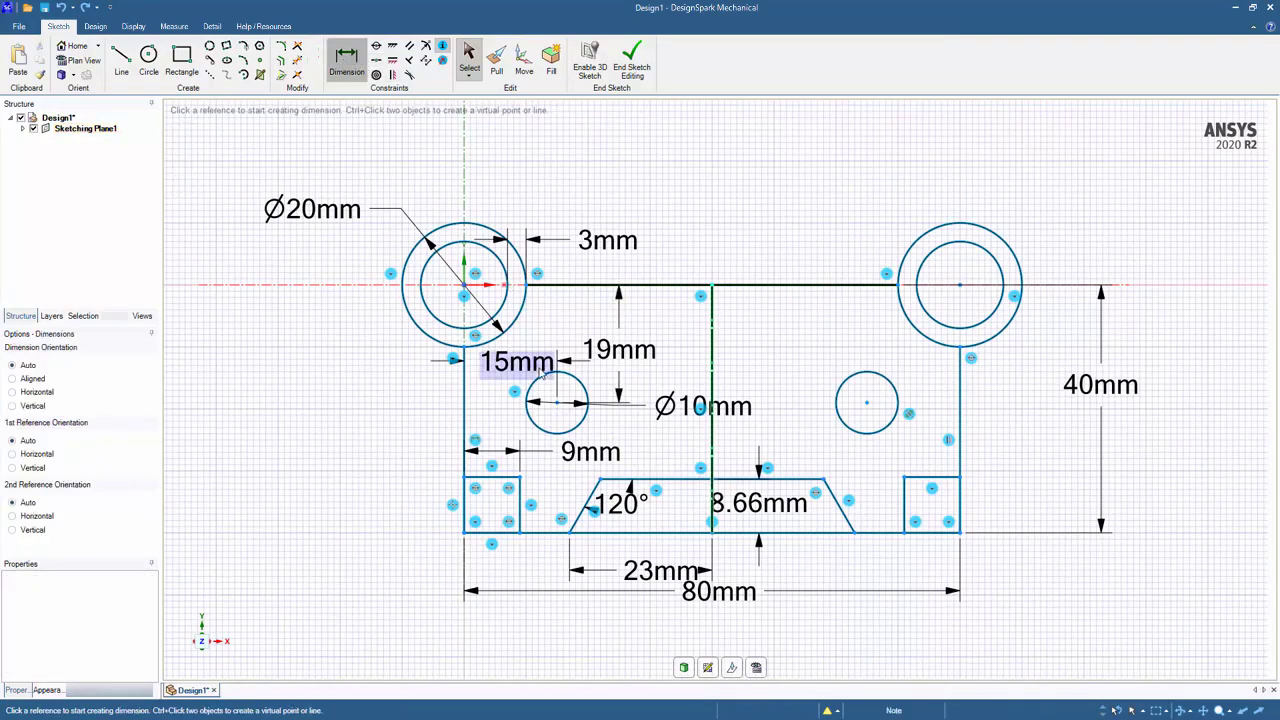
left_click(556, 403)
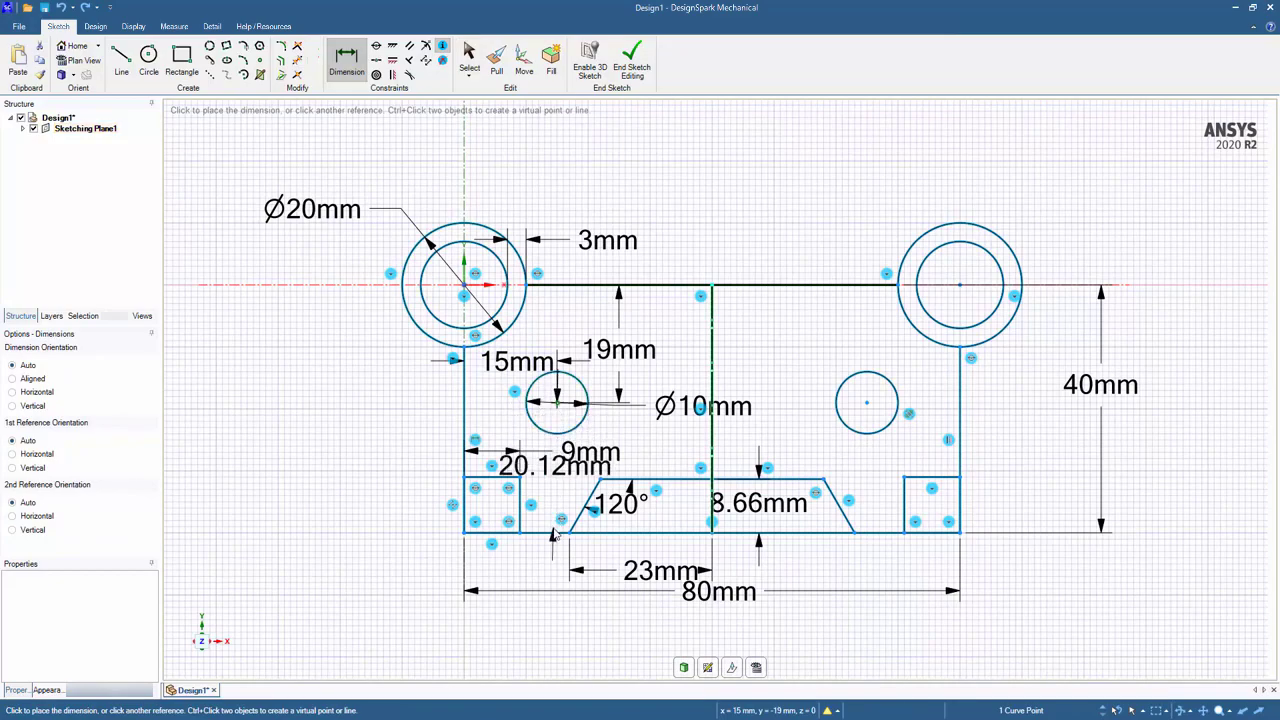
left_click(372, 478)
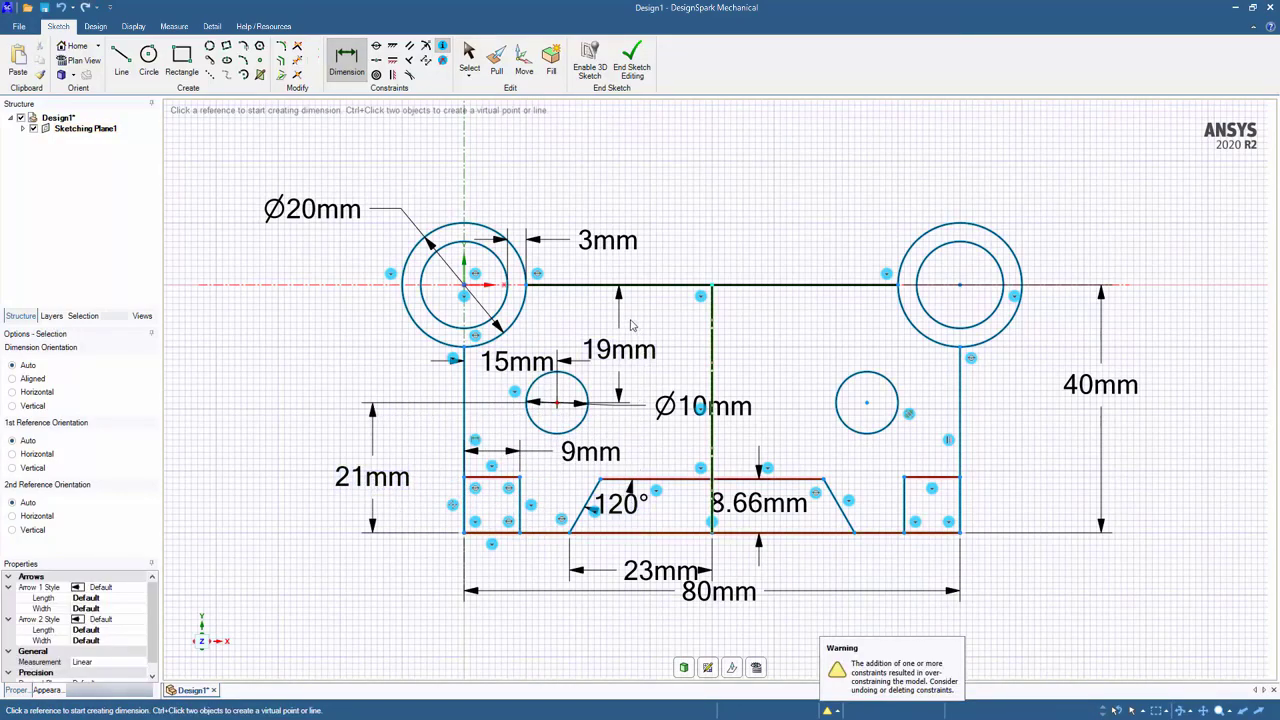
key("Escape")
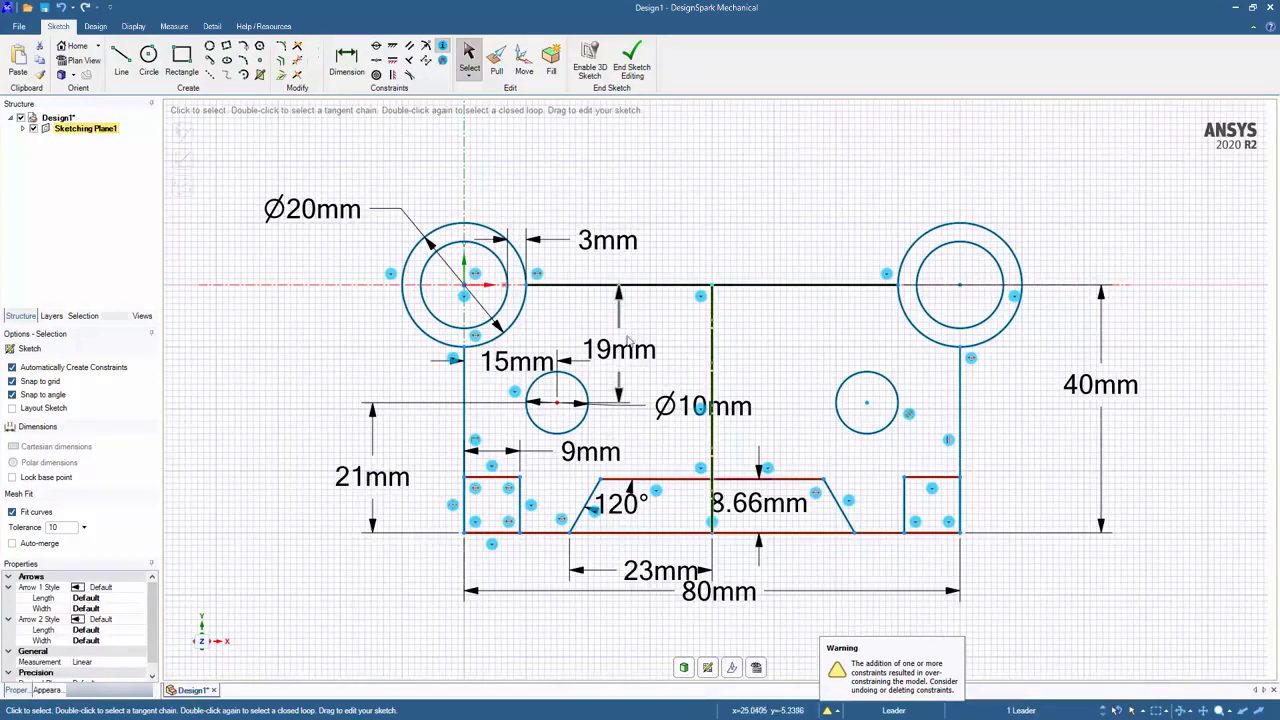
key("Delete")
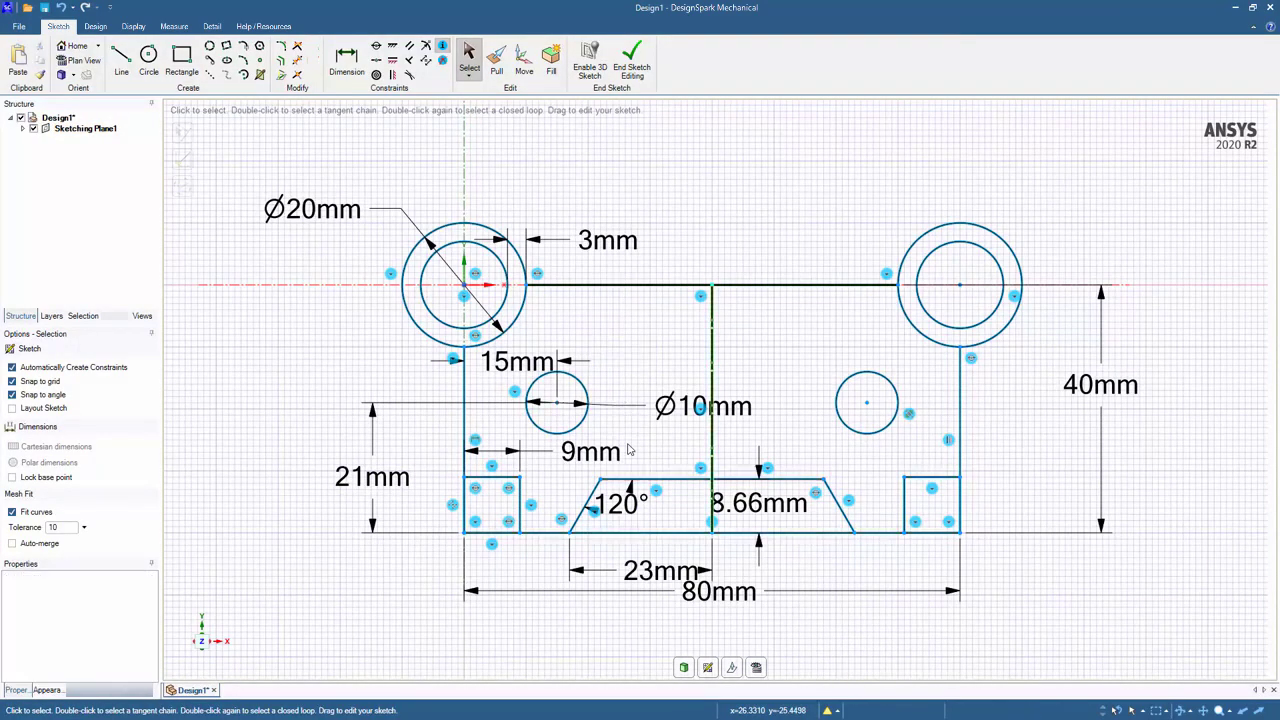
Set the overall vertical dimension between the upper and lower edges to 50 mm.
left_click(1101, 398)
type("50")
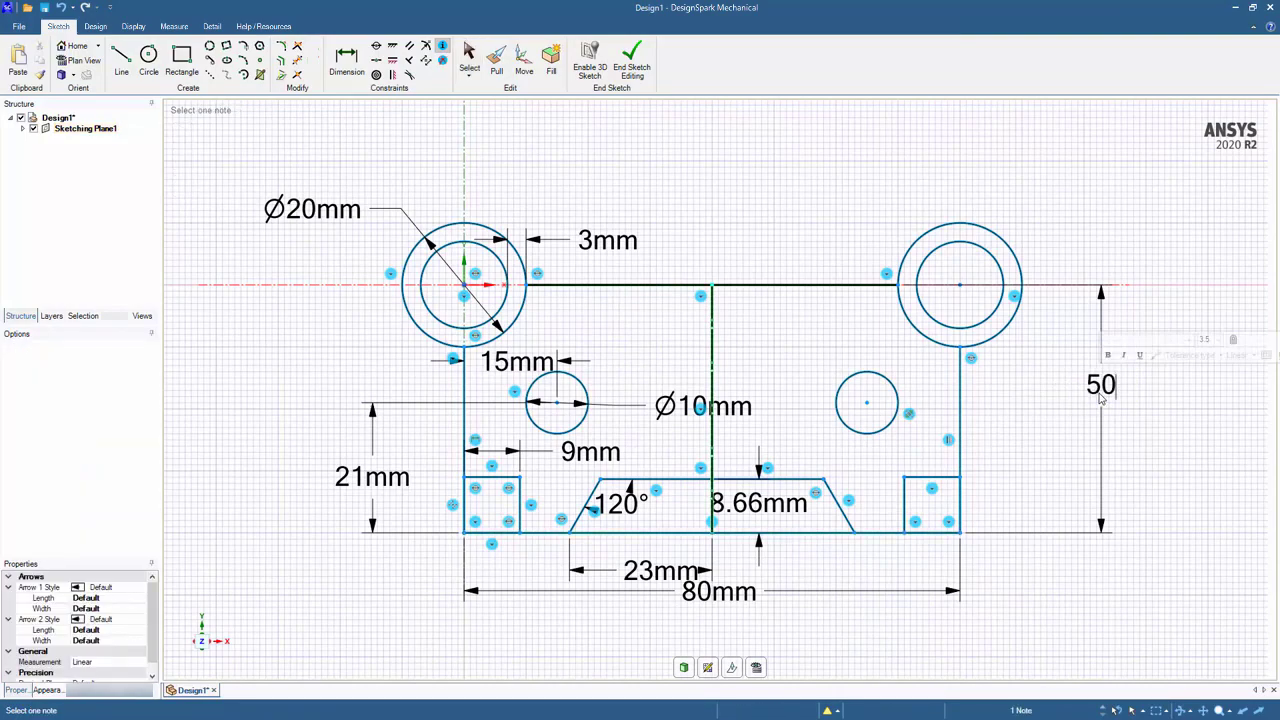
key("Return")
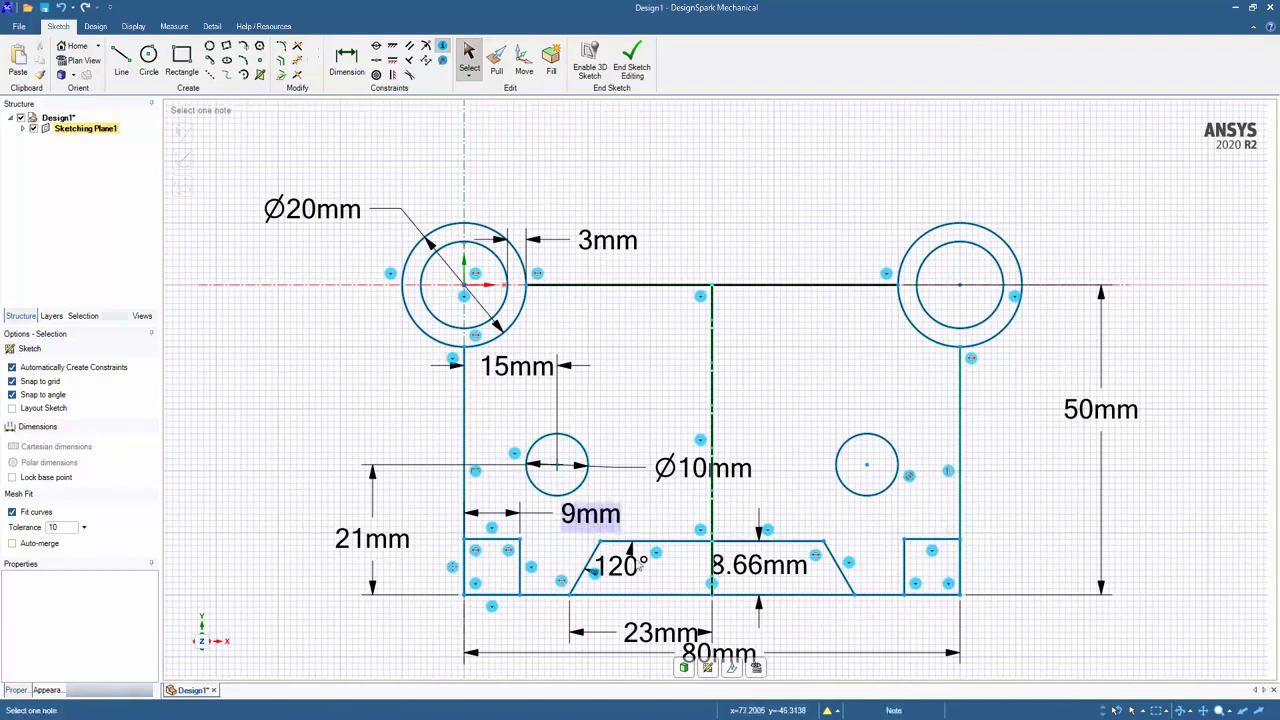
scroll(1023, 486, "down", 3)
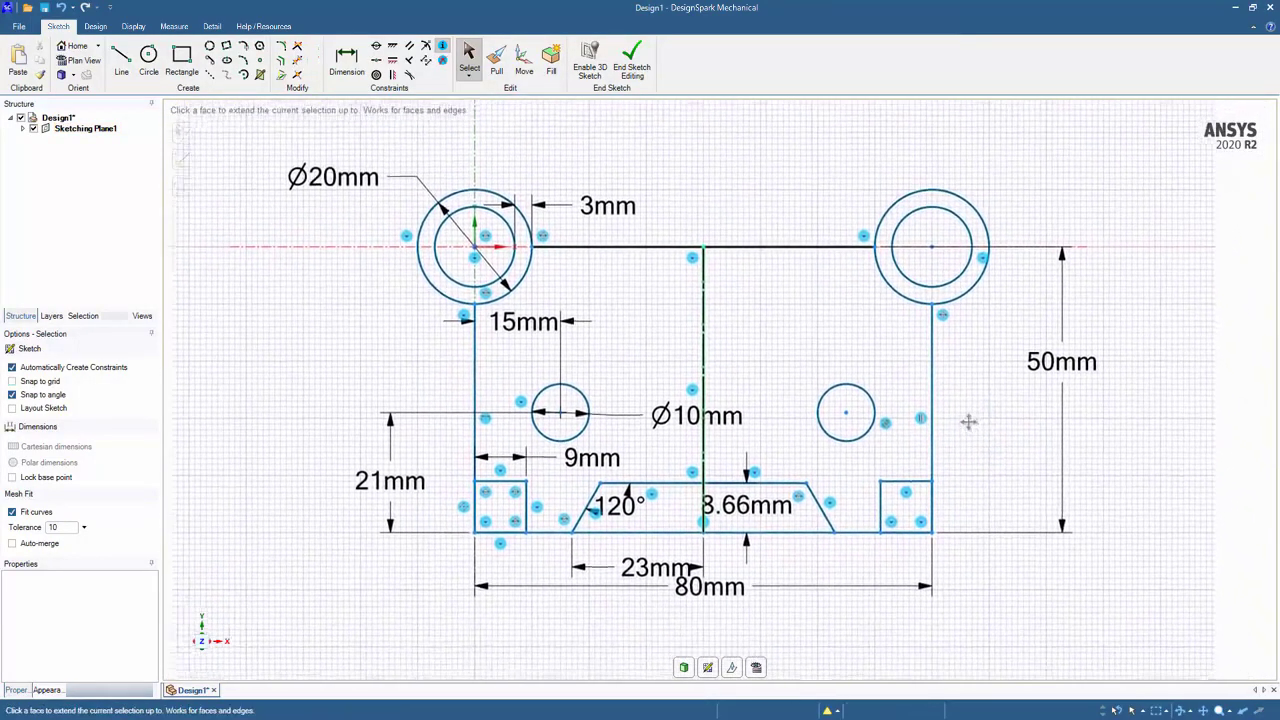
middle_click_drag(968, 421, 945, 409, "shift")
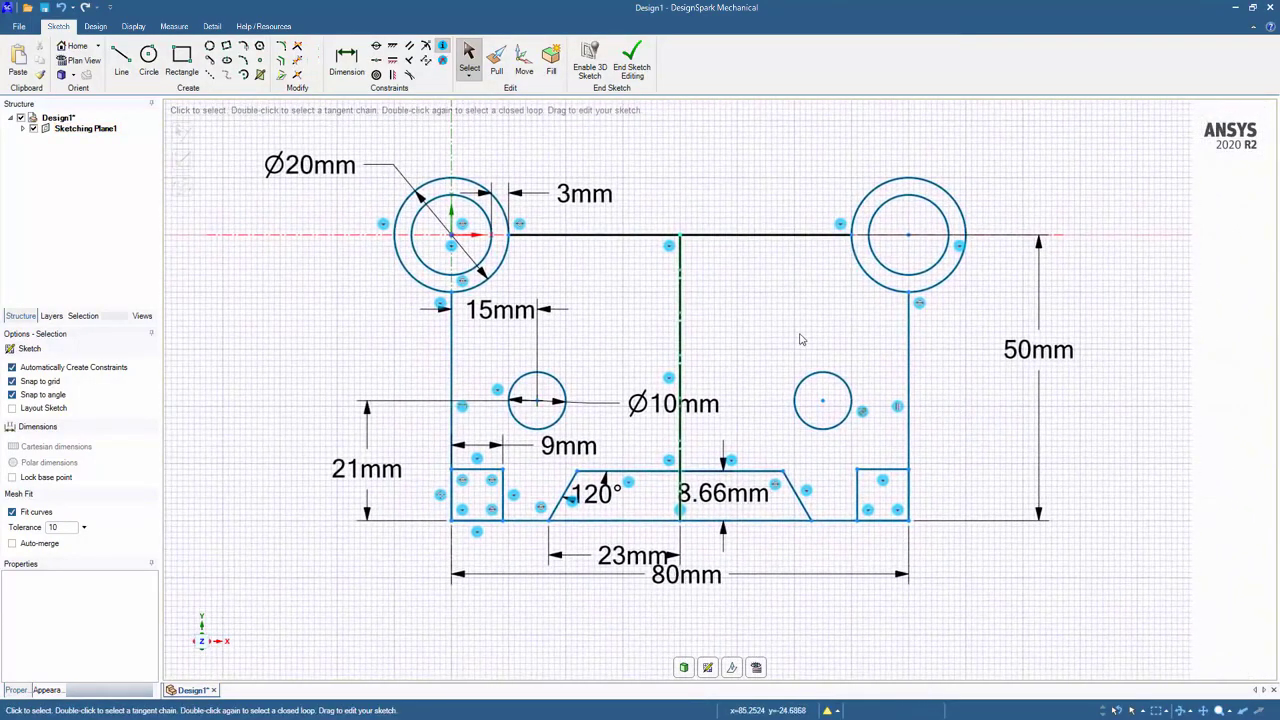